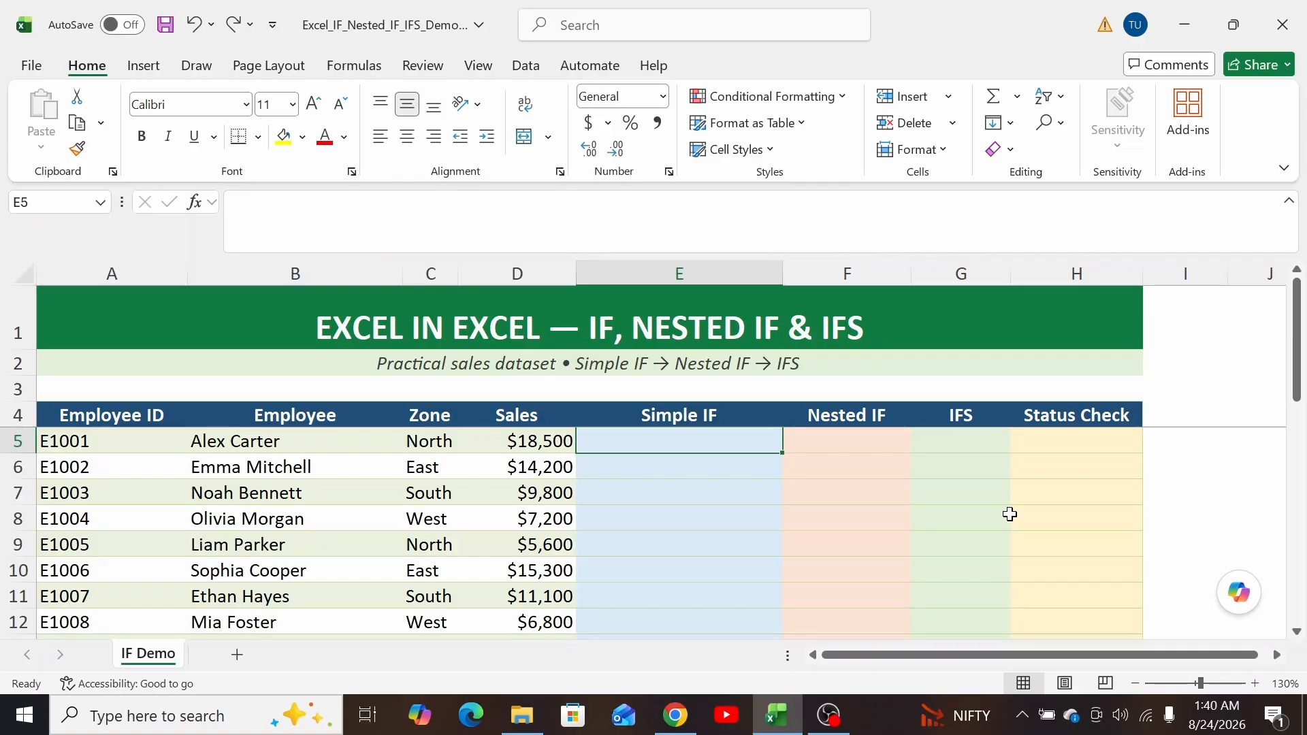
type("=if")
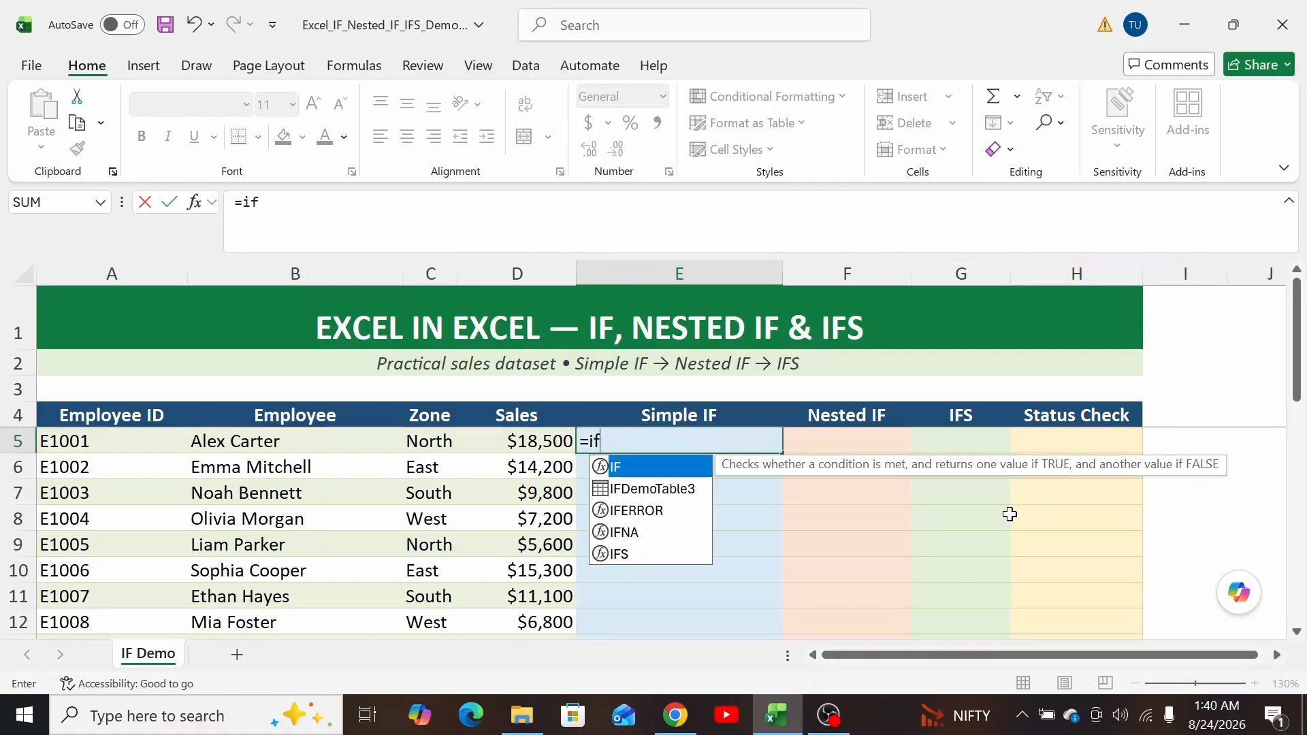
type("(")
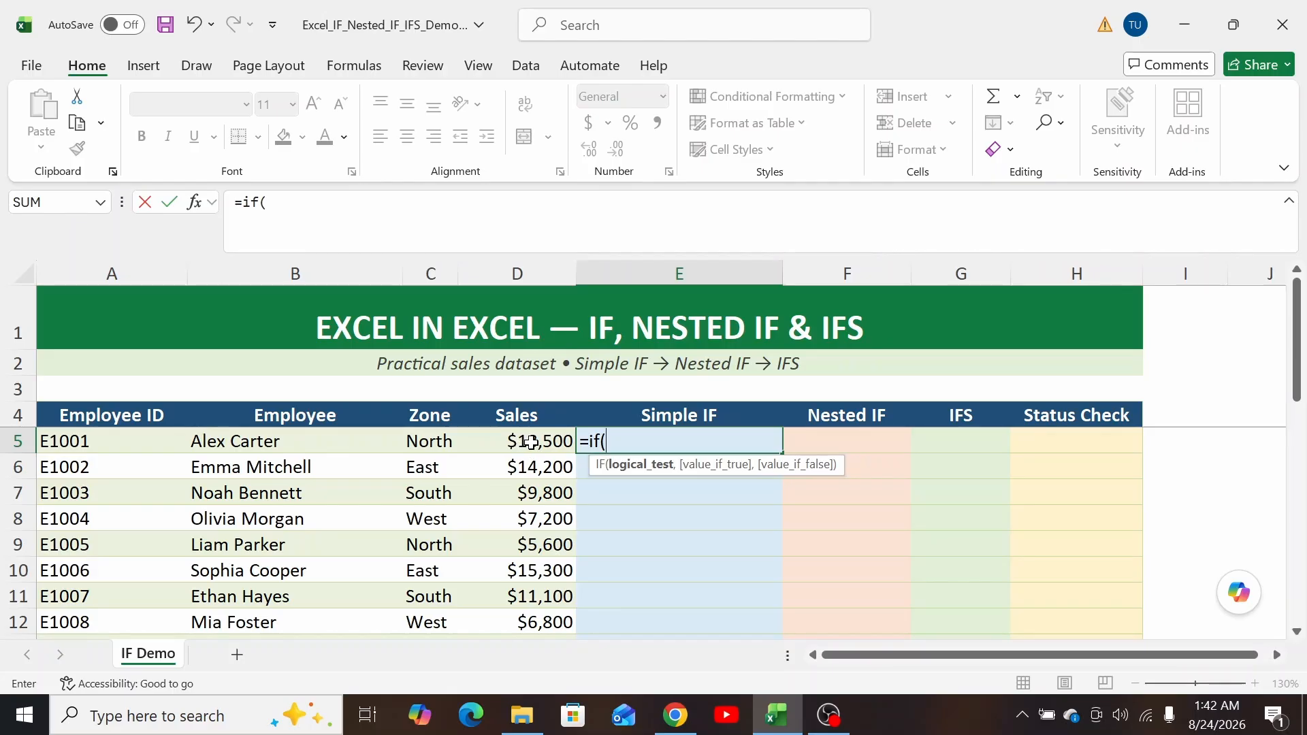
key("Escape")
Highlight the first three Sales cells, D5 to D7, with a yellow fill
left_click(491, 442)
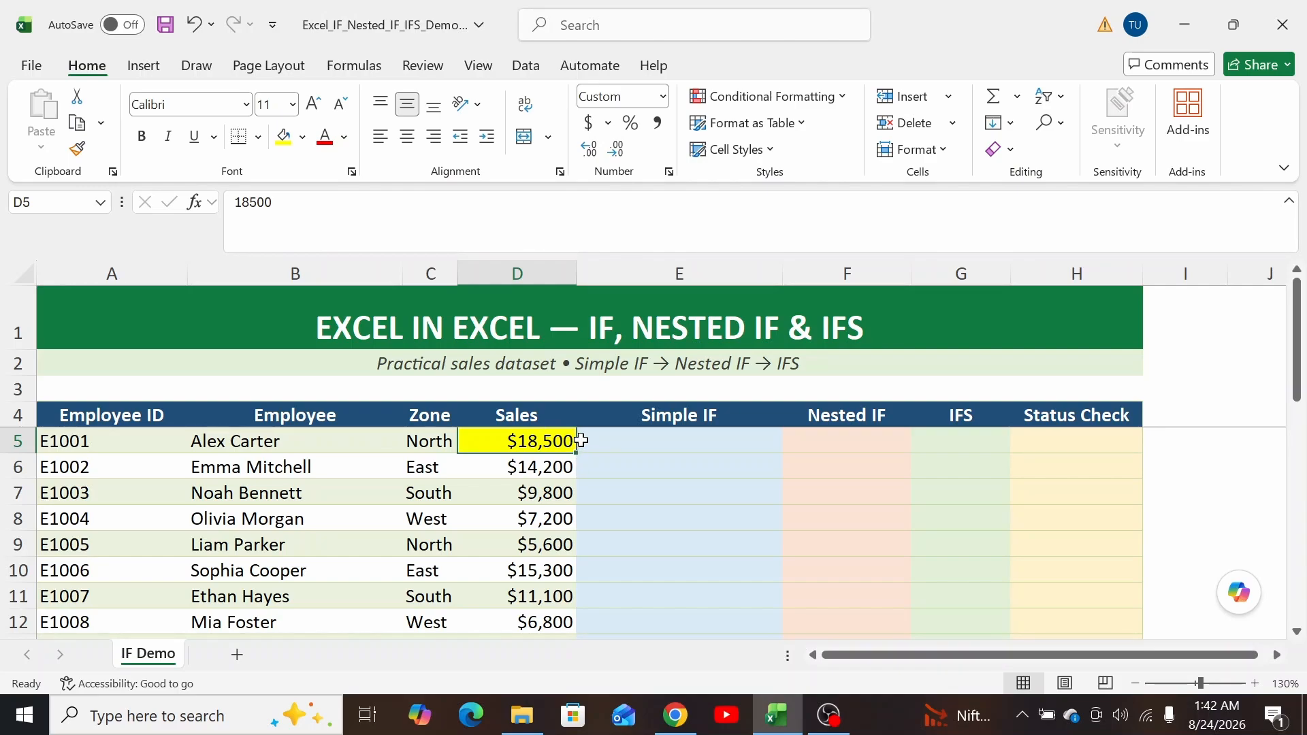
key("Down")
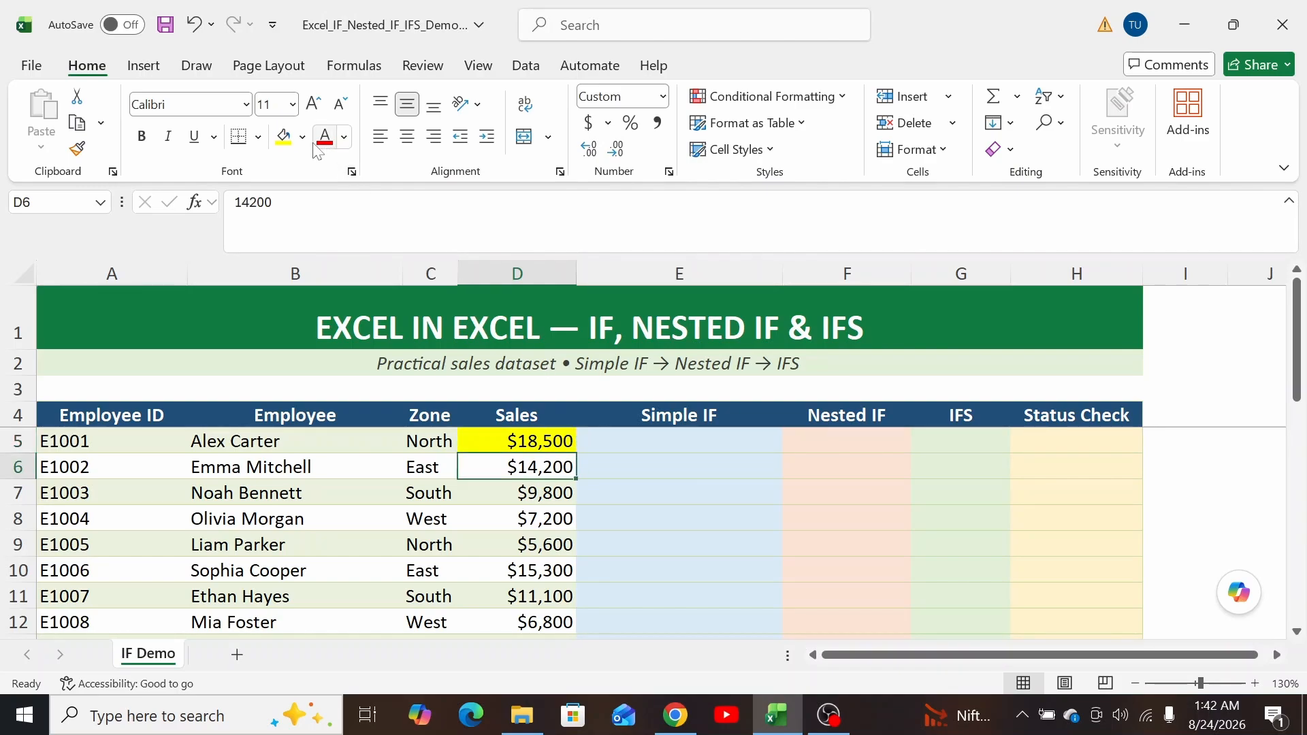
left_click(282, 139)
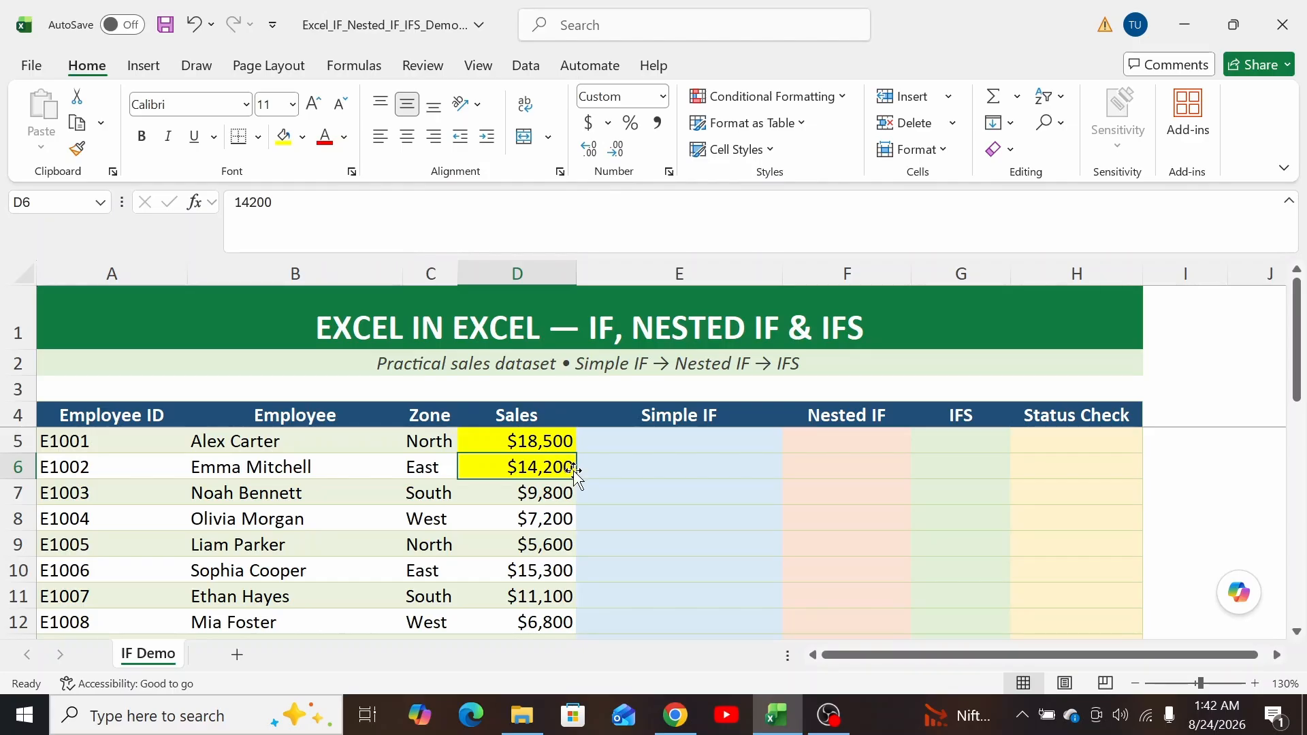
left_click(539, 492)
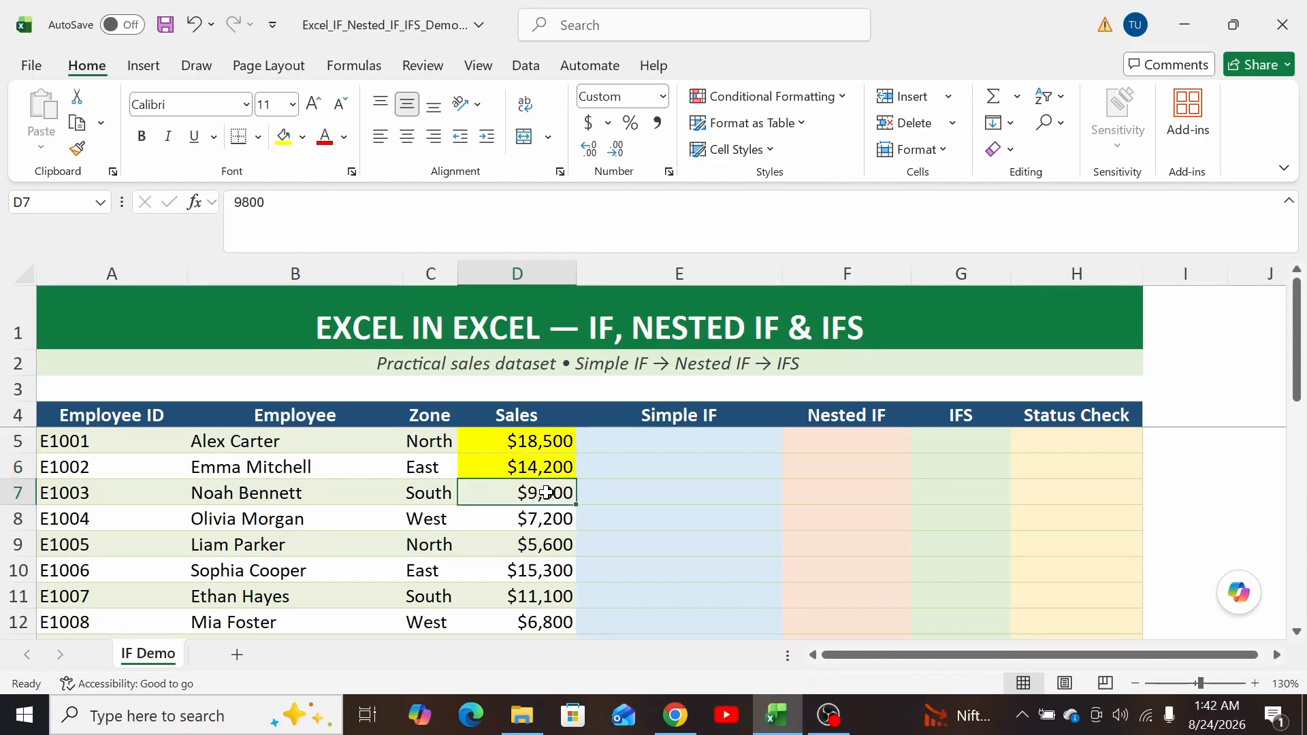
left_click(283, 137)
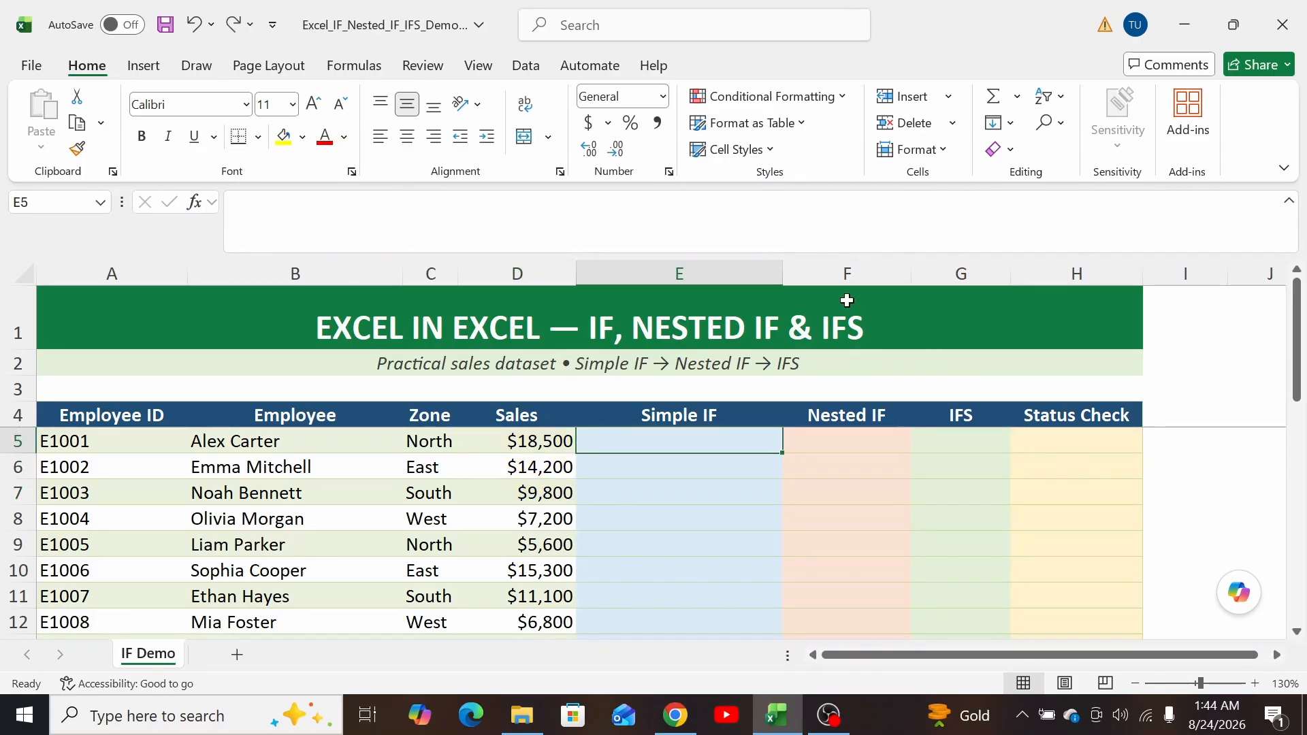
Enter =IF(D5>10000,"MET","NOT MET") in E5 and fill it down the Simple IF column
type("=")
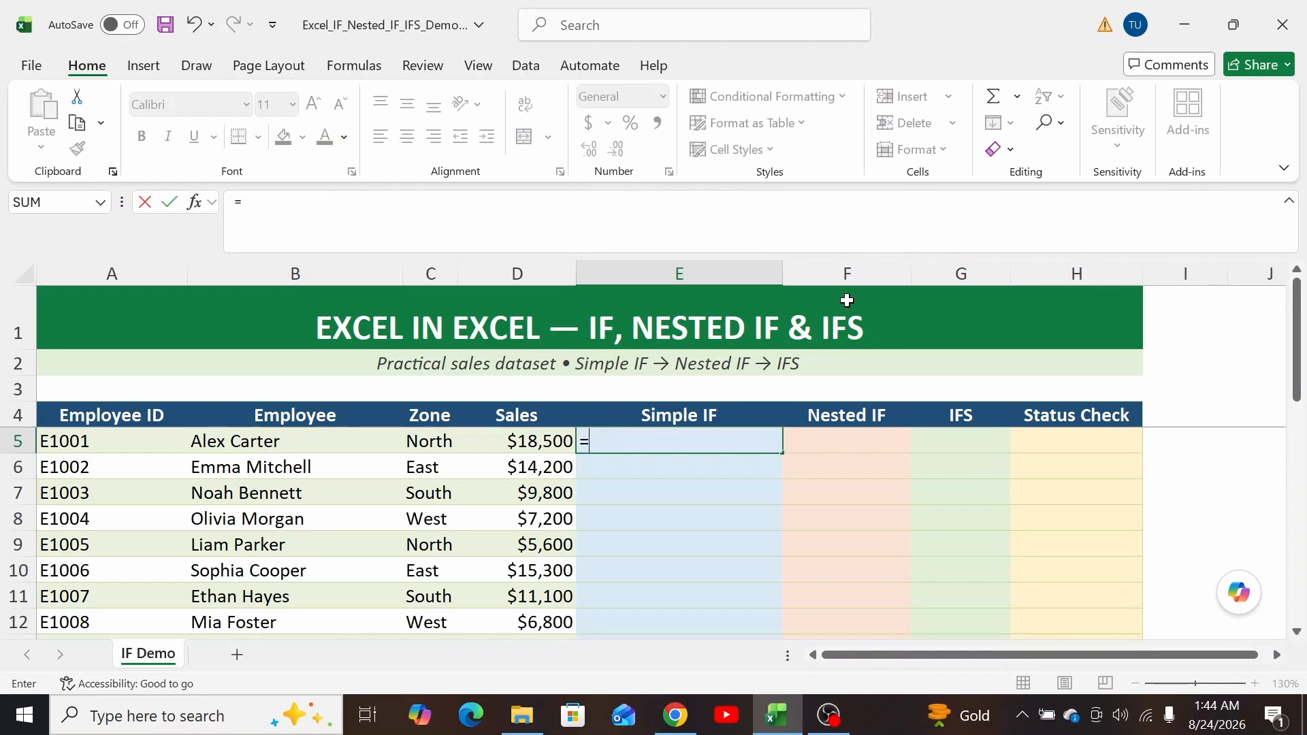
type("if(")
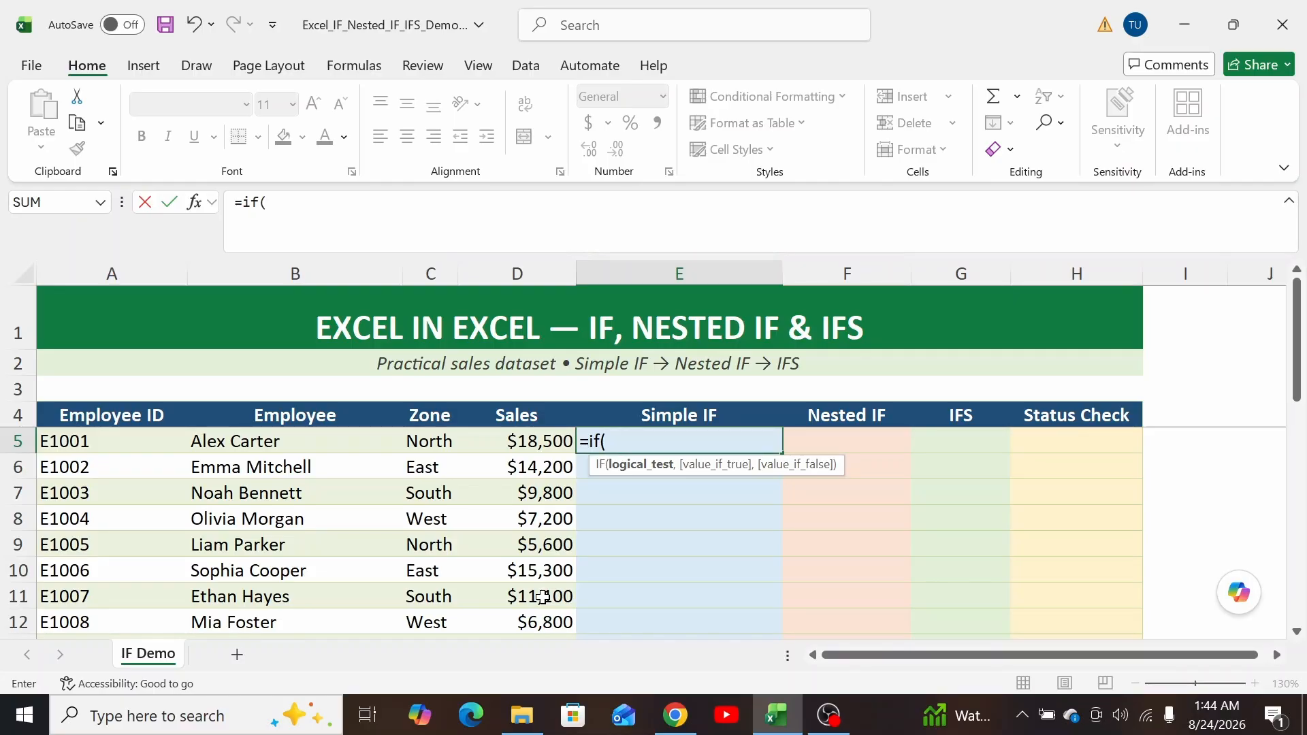
left_click(535, 444)
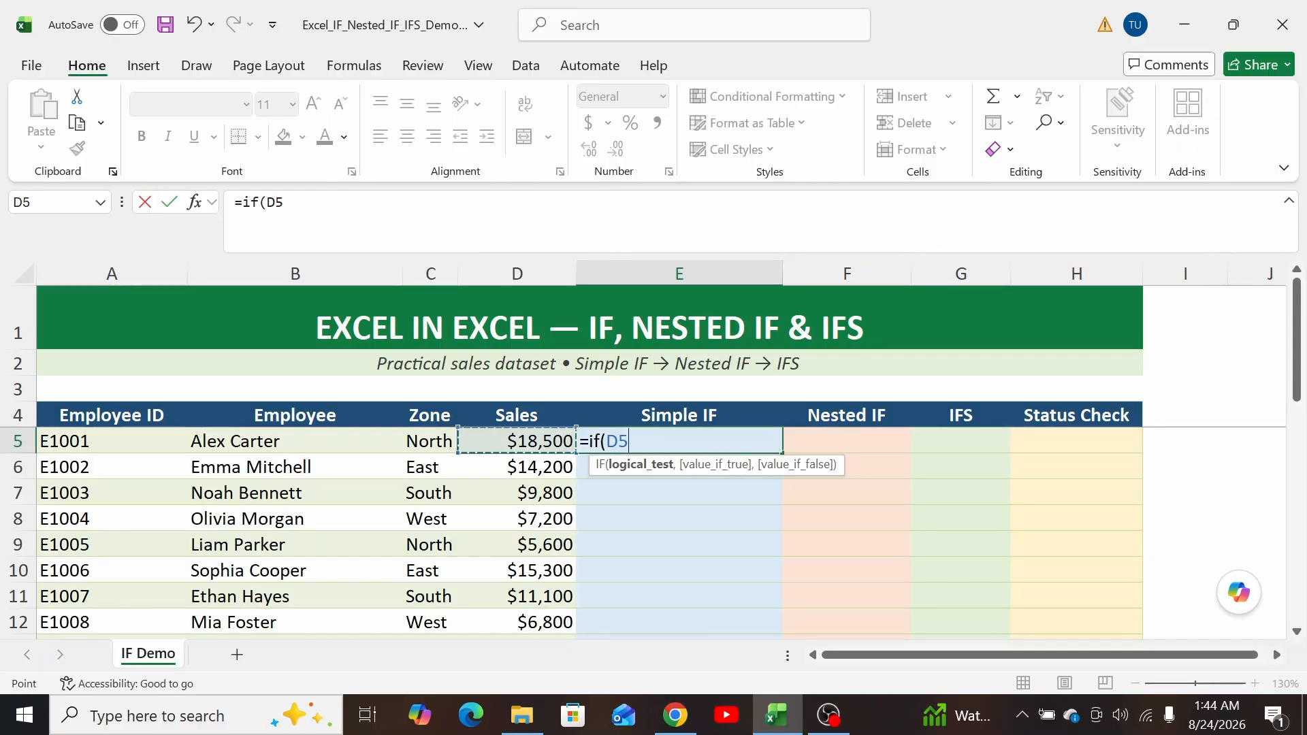
type(">10000")
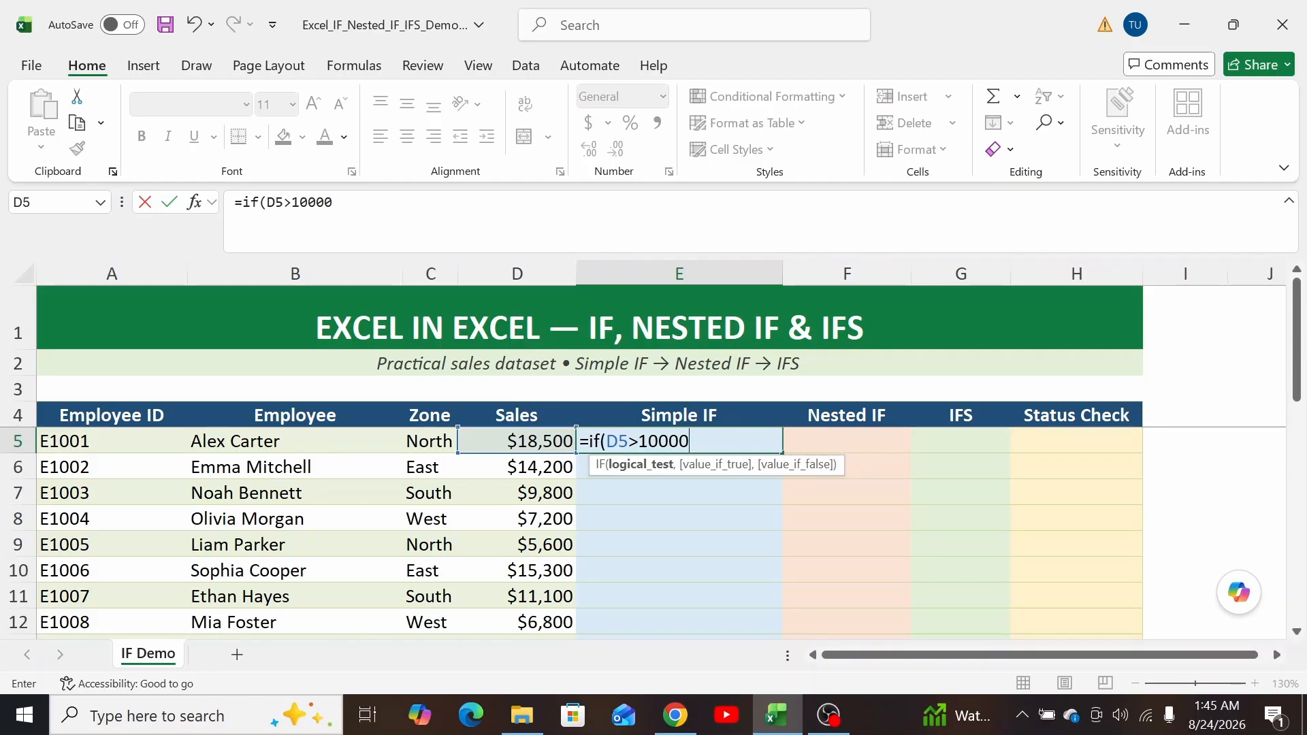
type(",")
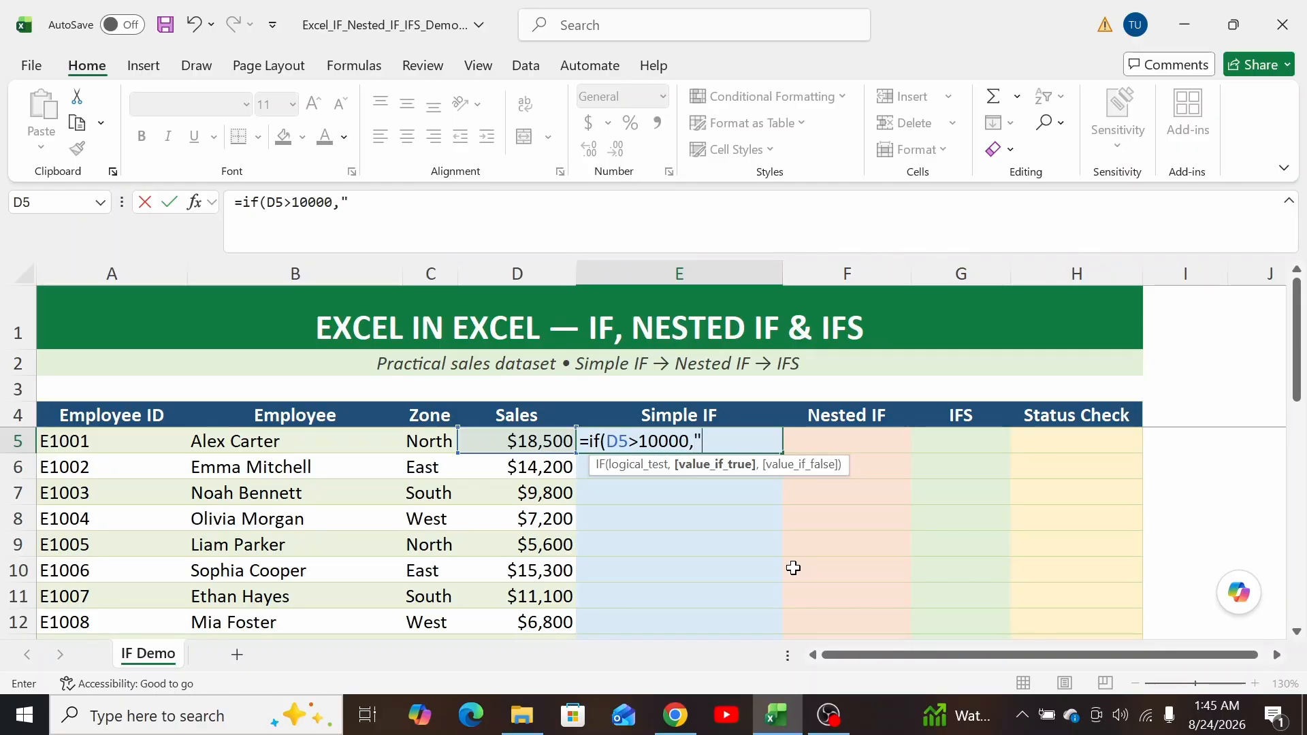
type("MET\"")
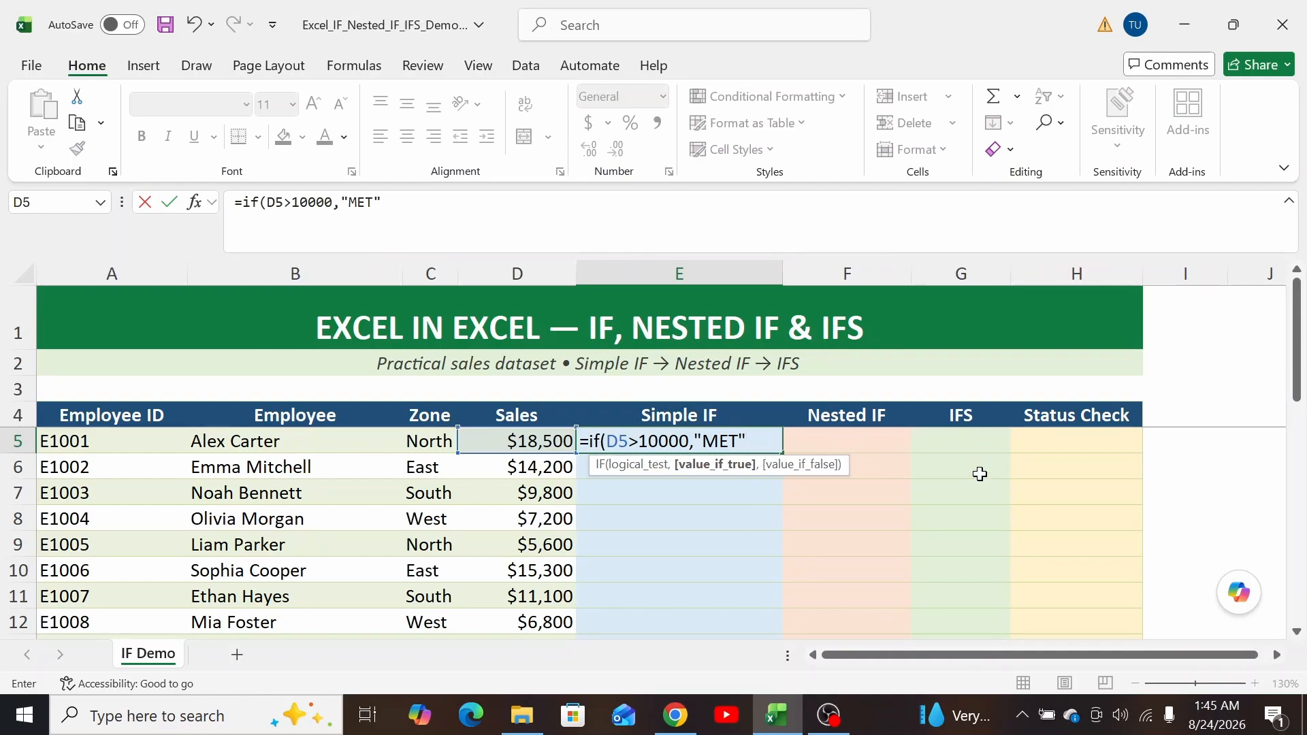
type(",")
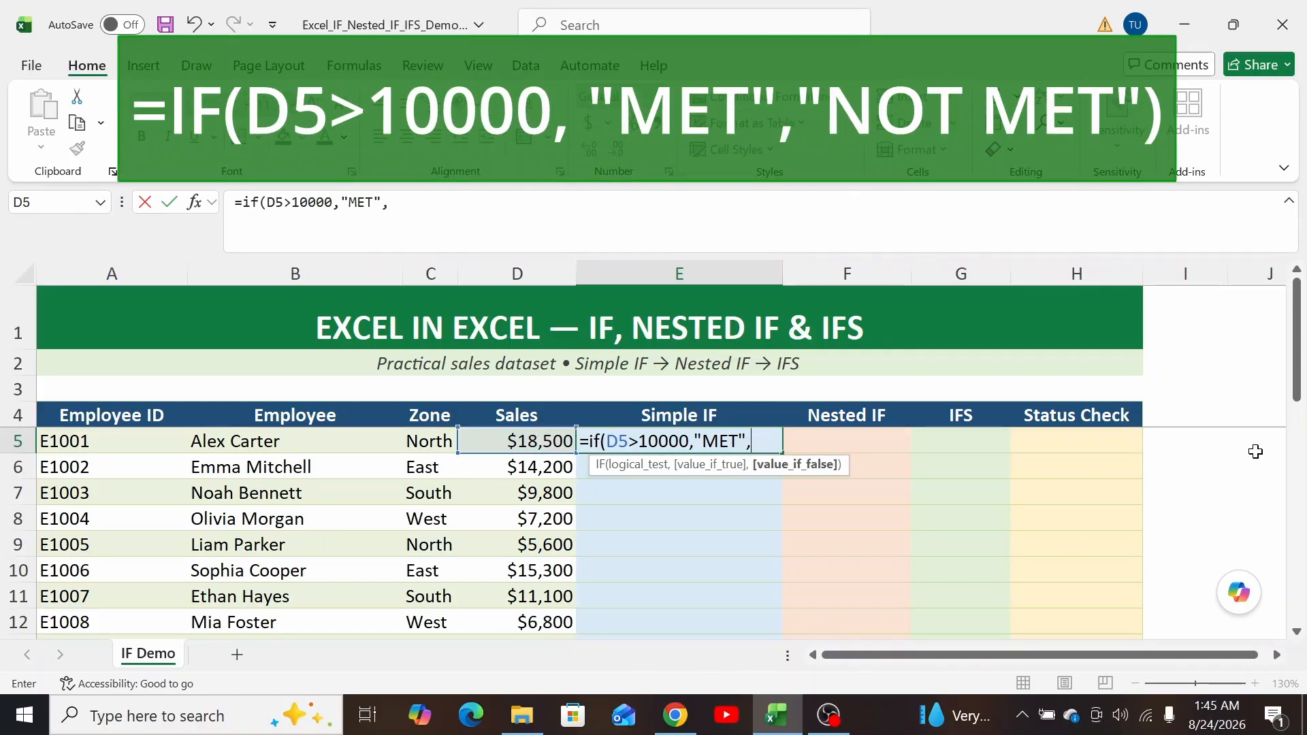
type("\"NOT M")
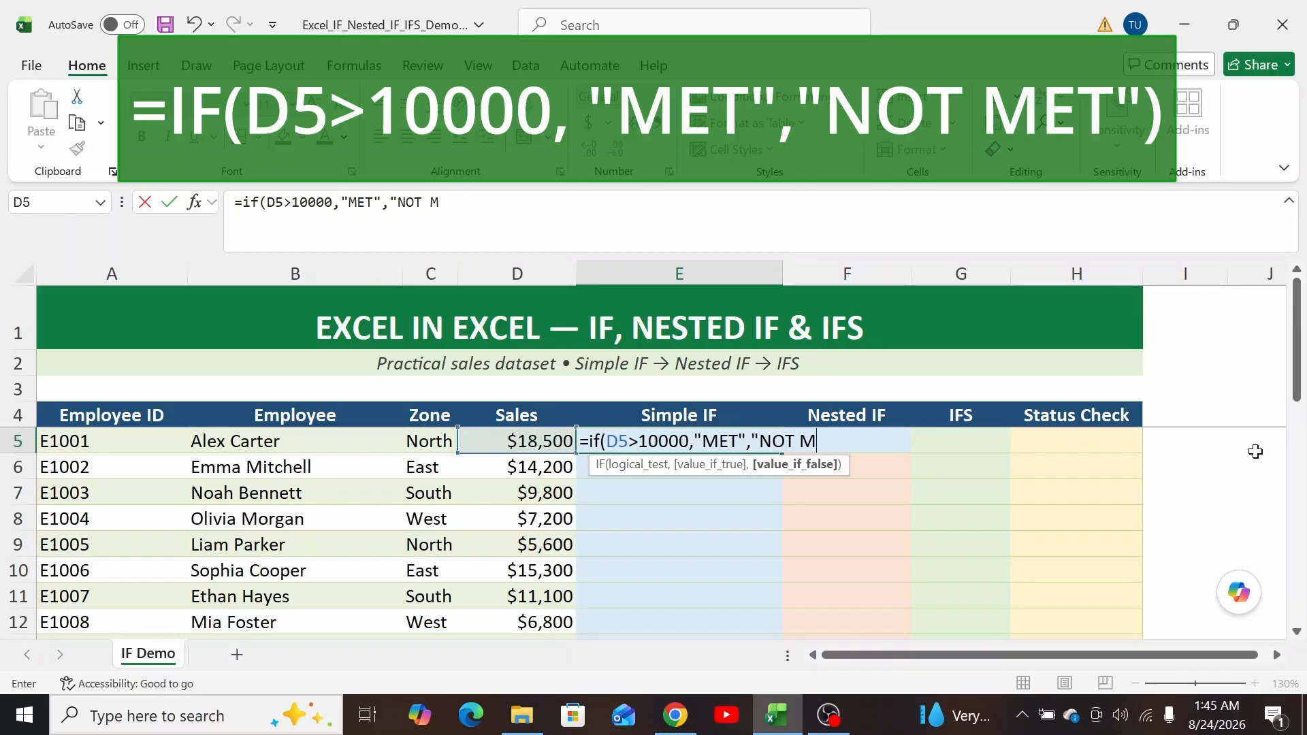
type("ET\")")
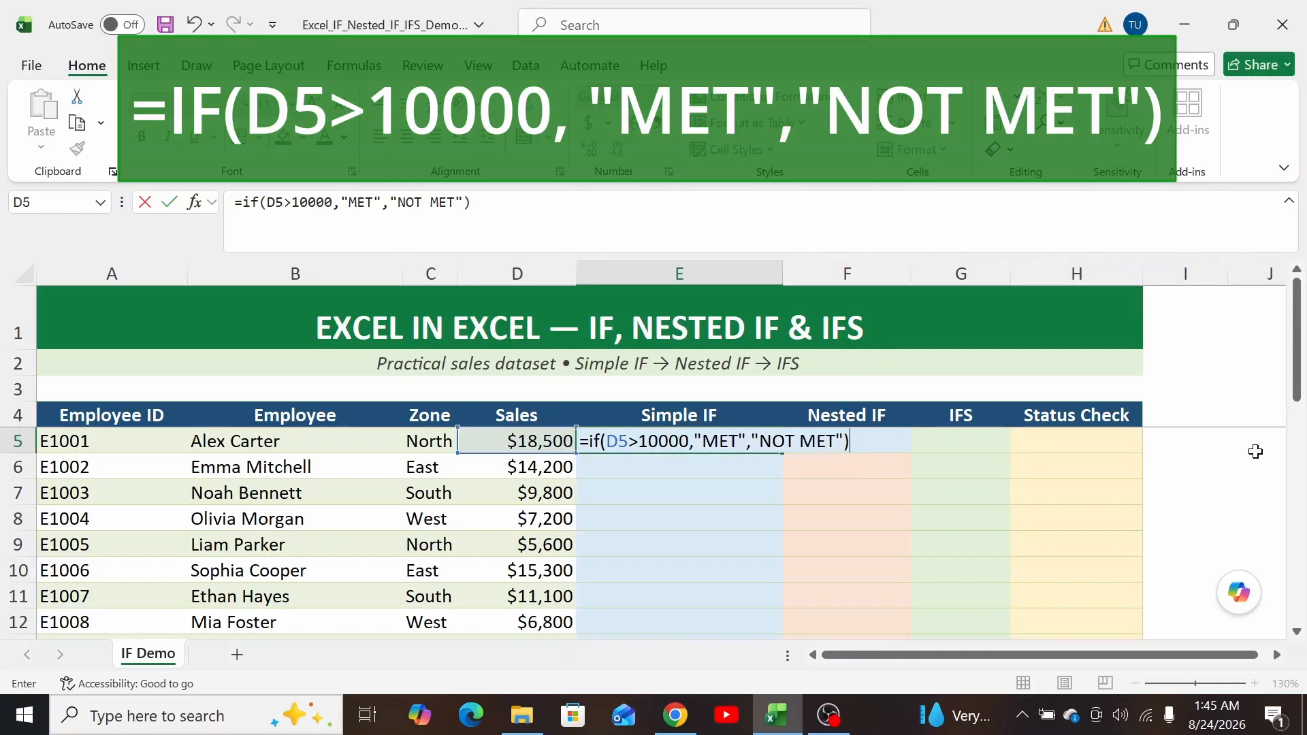
key("Return")
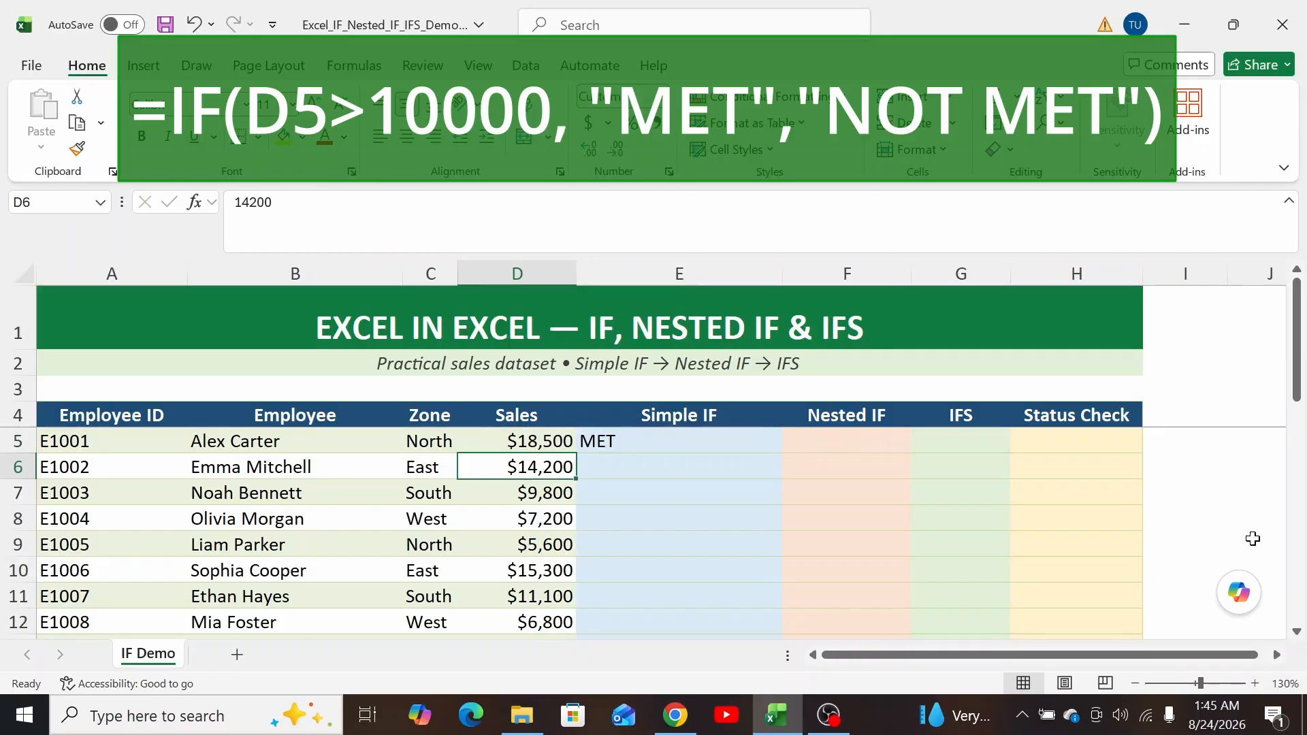
left_click(754, 439)
double_click(782, 453)
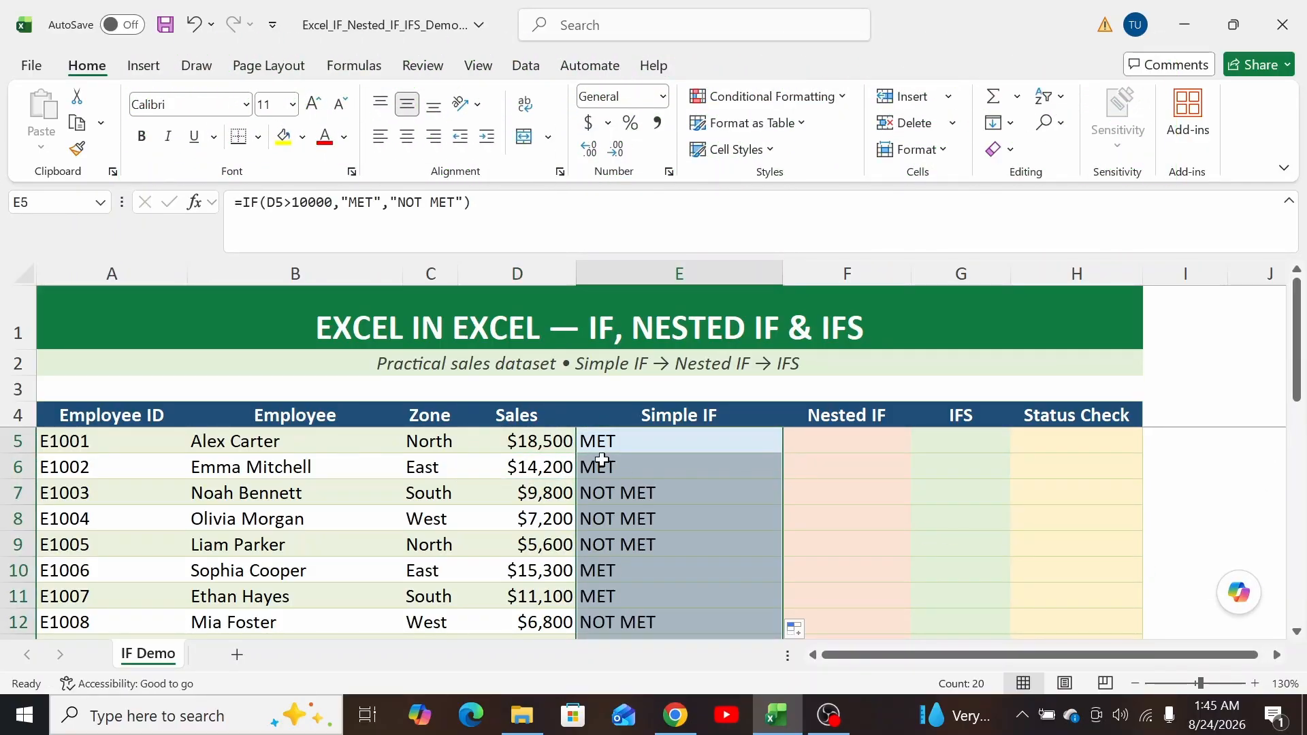
Compare the Simple IF results in rows 5 to 9 with their Sales values and inspect the formula in E5
left_click(528, 446)
left_click(633, 448)
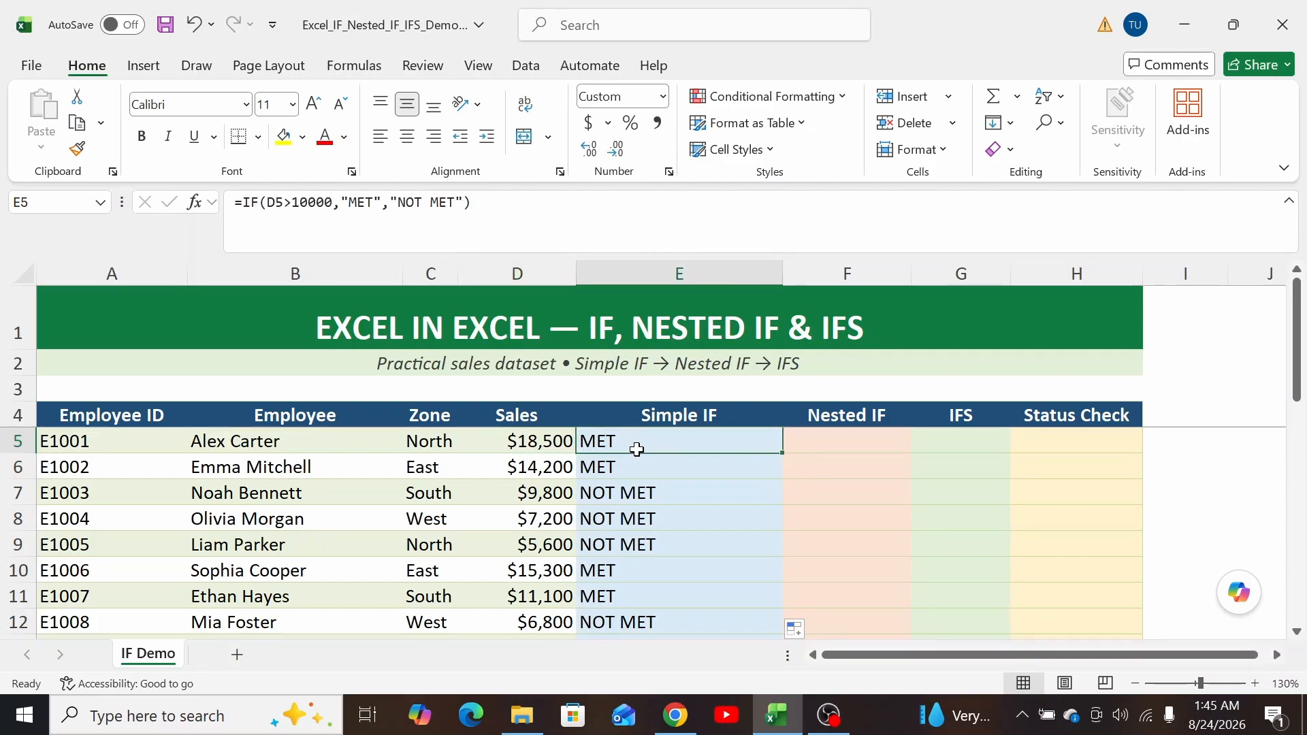
left_click(561, 470)
left_click(615, 464)
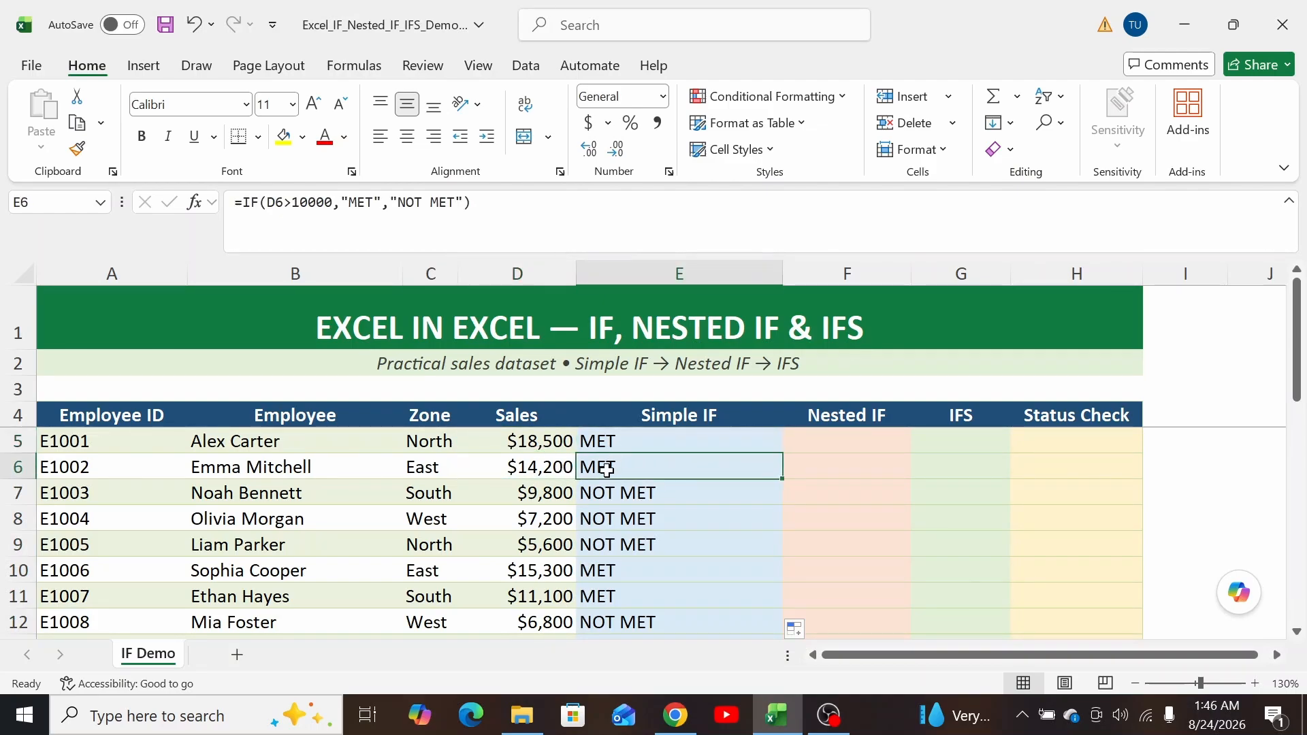
left_click(548, 496)
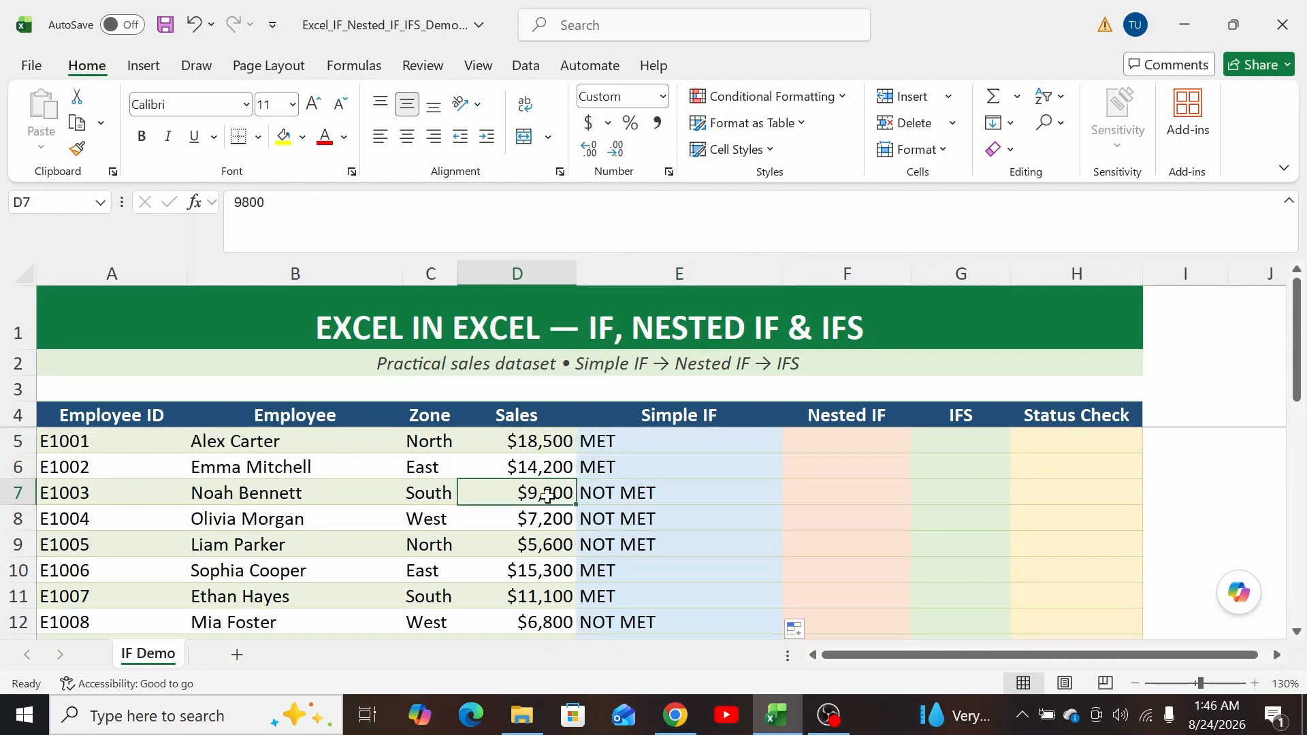
left_click(621, 493)
left_click(621, 519)
left_click(625, 545)
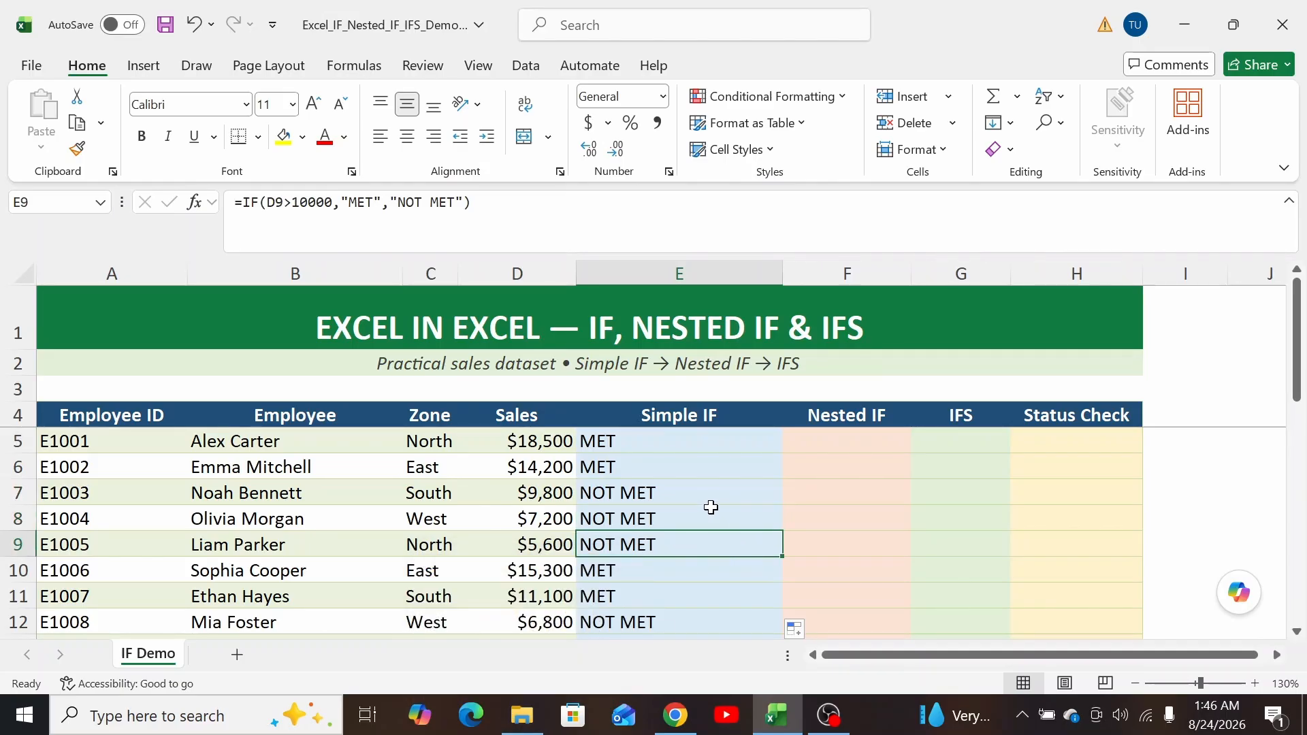
double_click(691, 442)
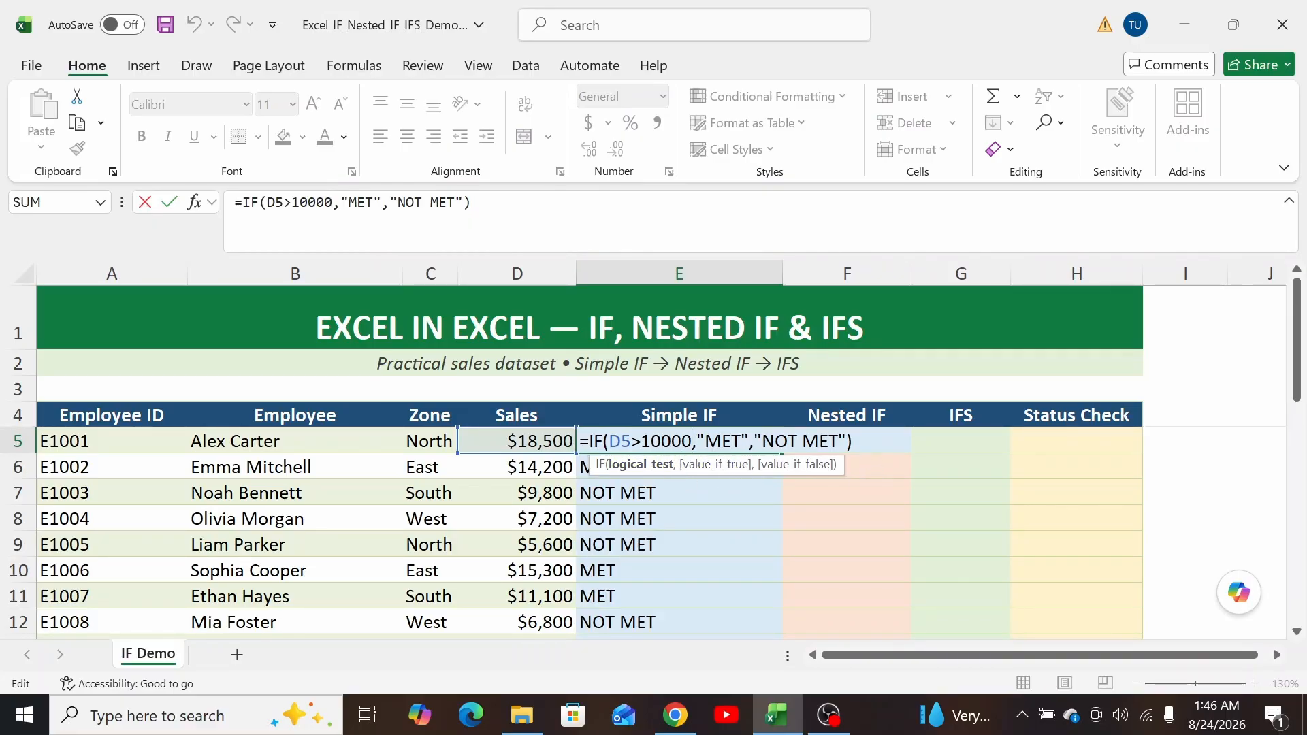
key("ctrl+Return")
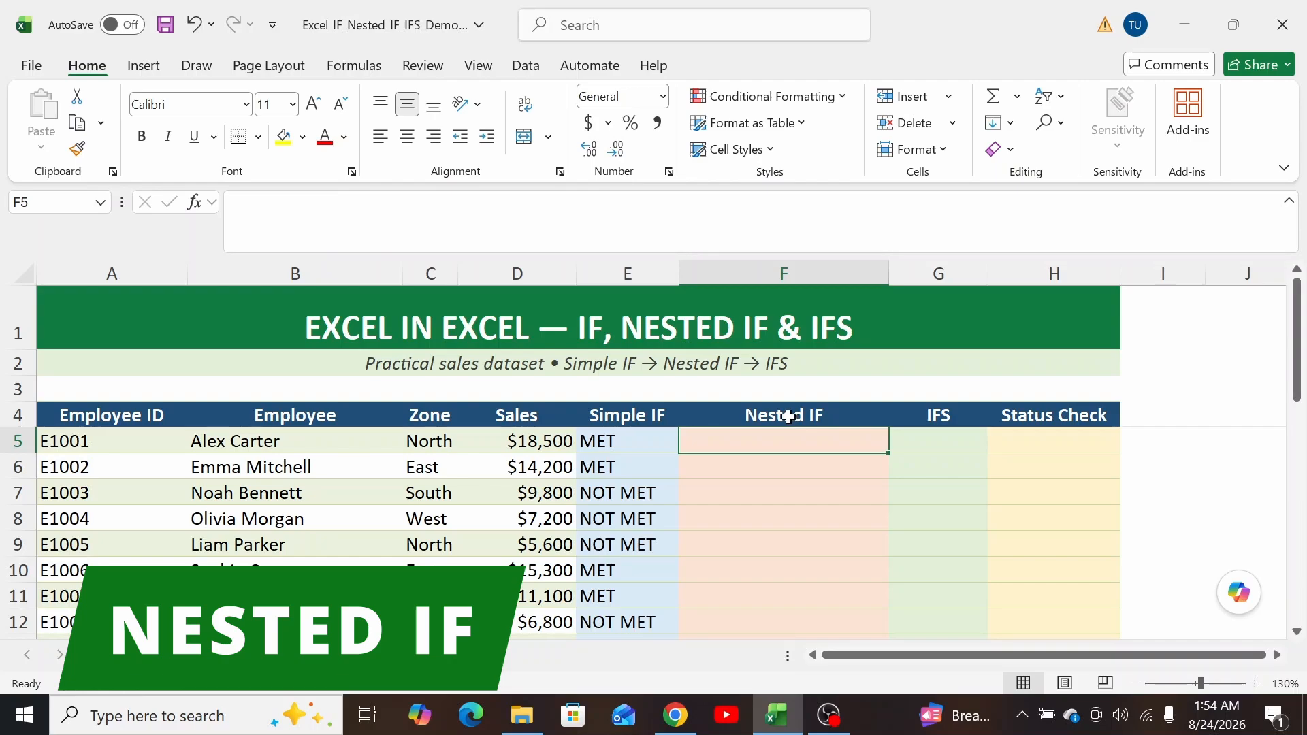
Review the arguments of the simple IF formula in E5 and the Sales value it tests in D5
left_click(639, 443)
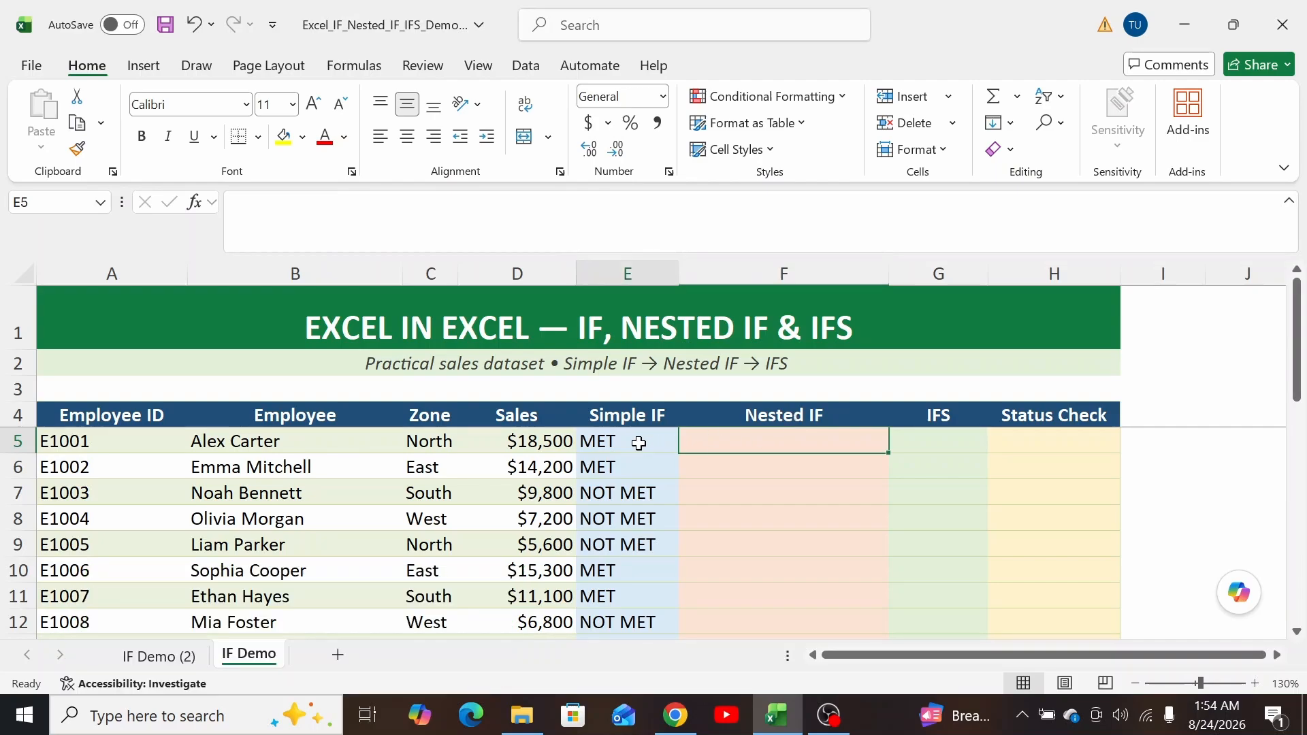
left_click(736, 440)
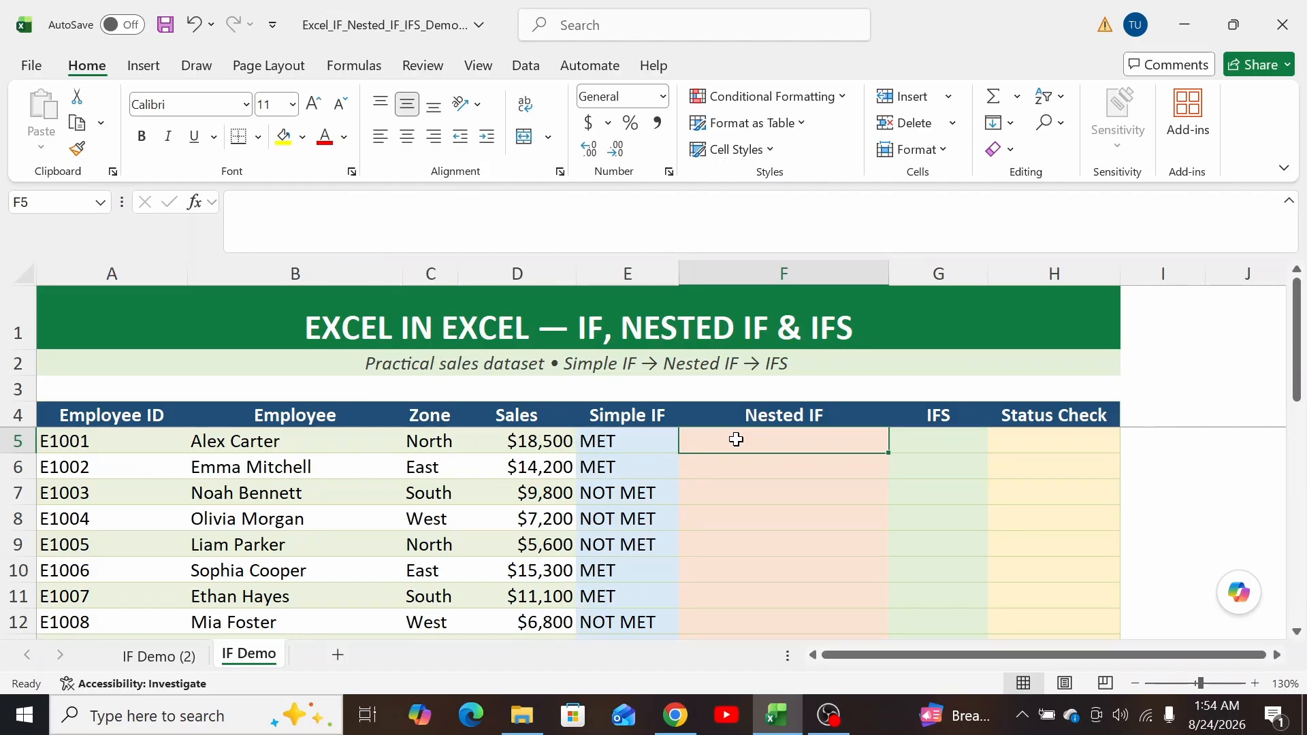
left_click(630, 439)
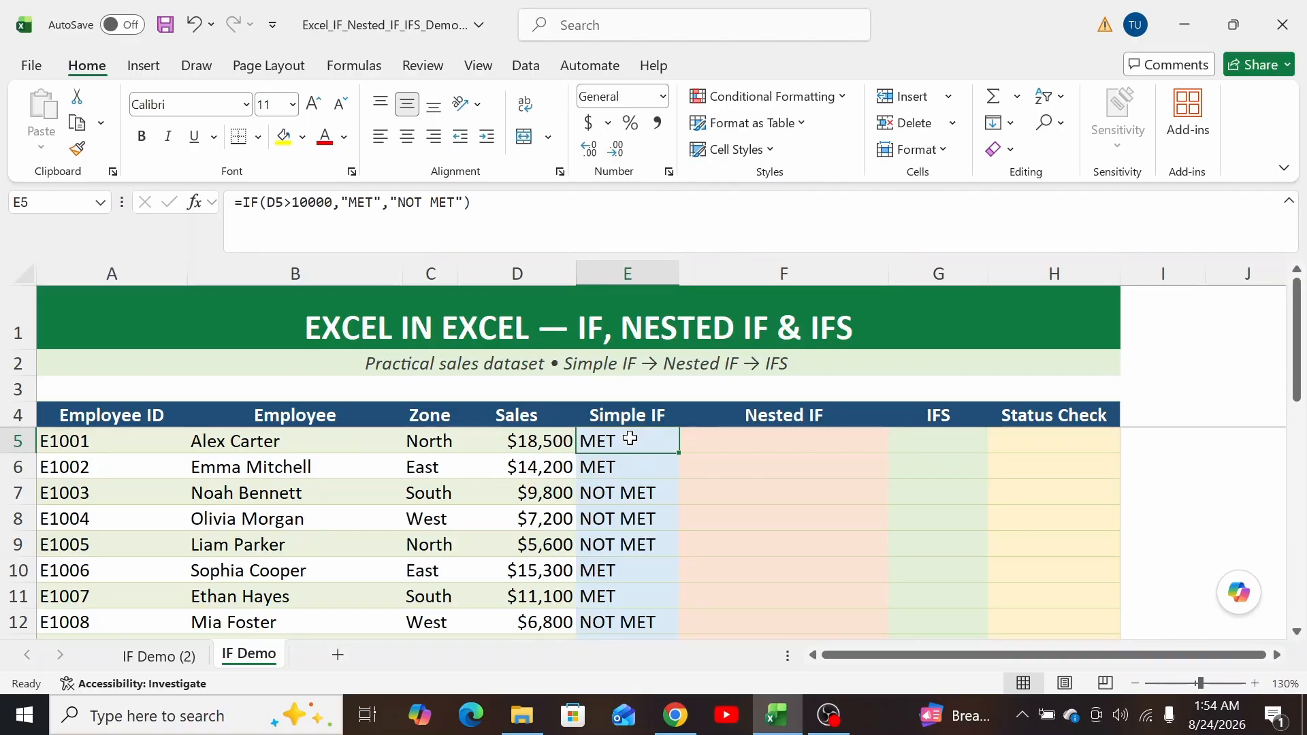
double_click(630, 439)
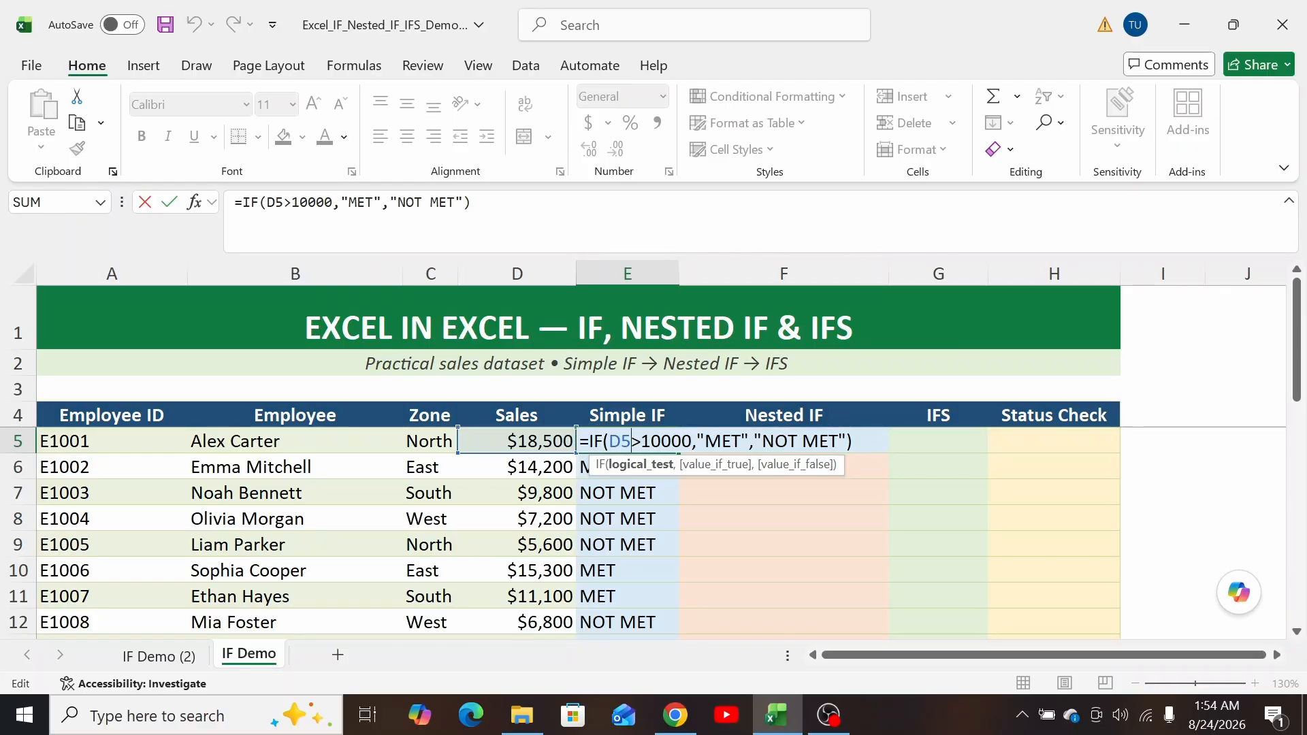
left_click(795, 442)
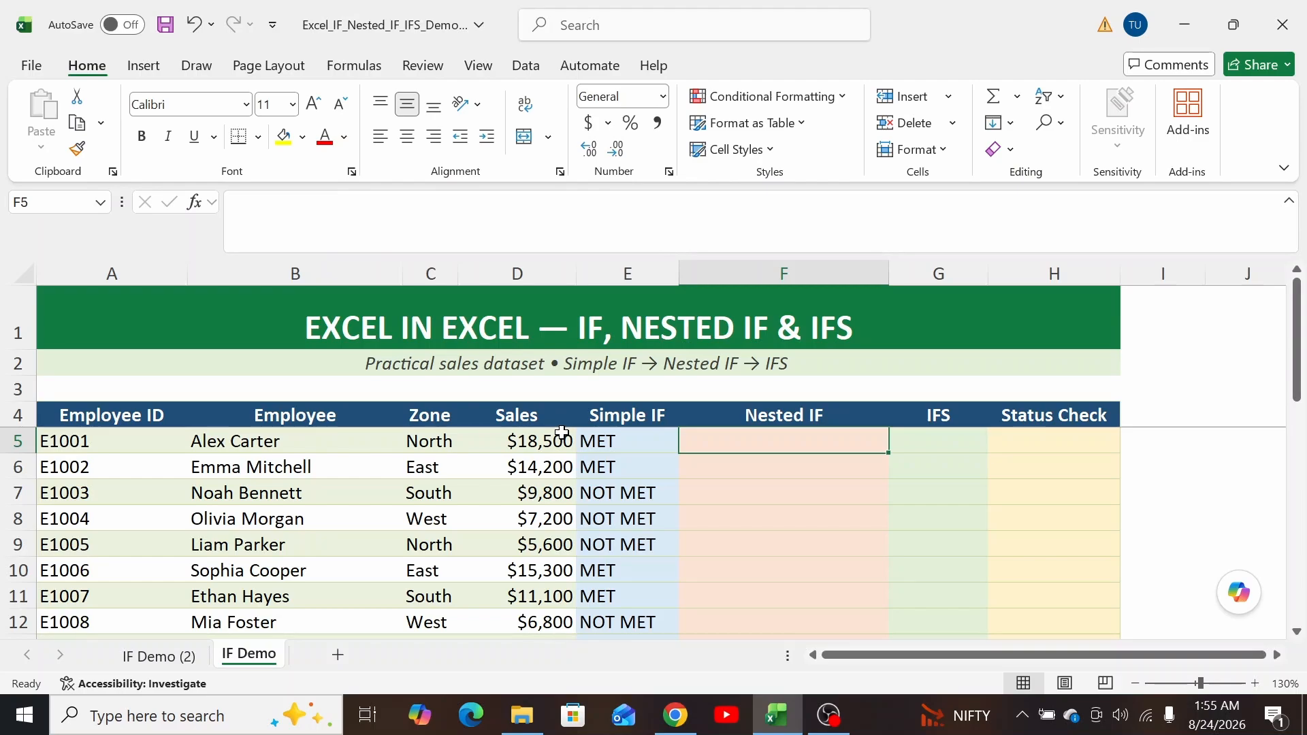
left_click(560, 436)
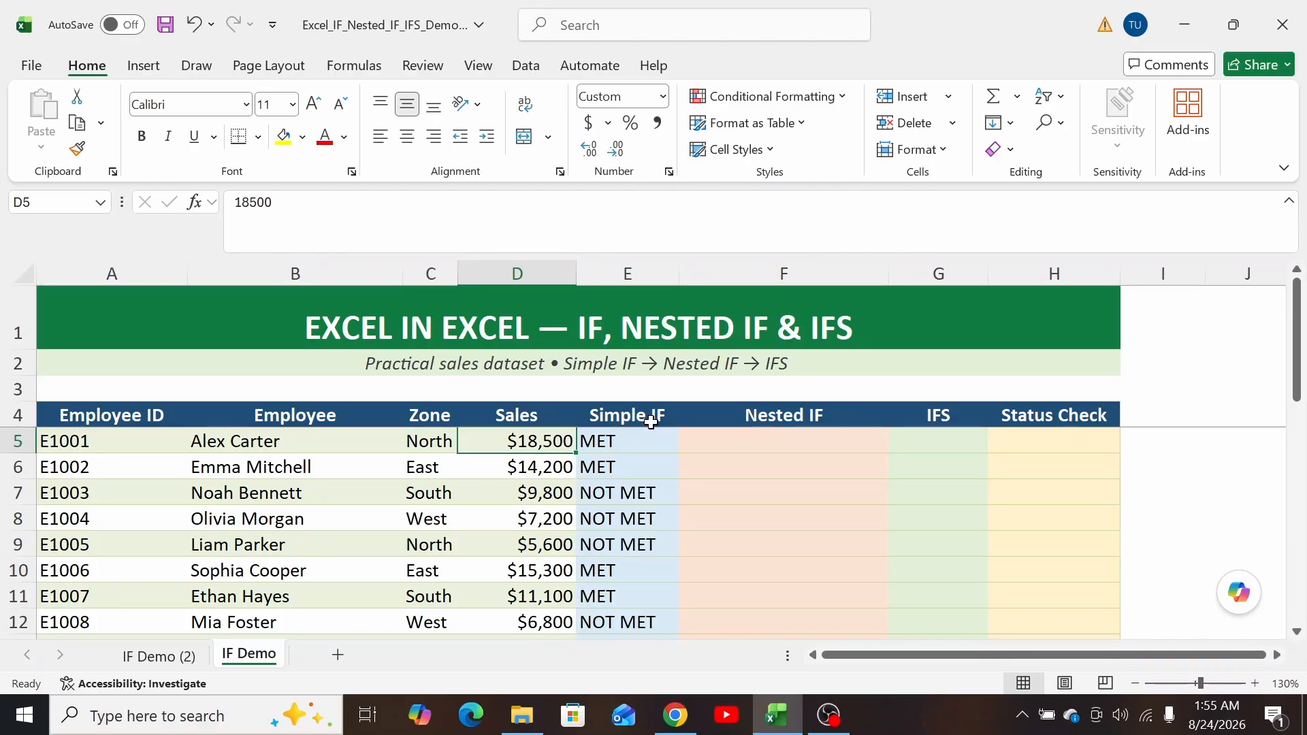
Begin a nested IF formula in F5 that tests D5>15000 and returns "Excellent" when true
left_click(706, 441)
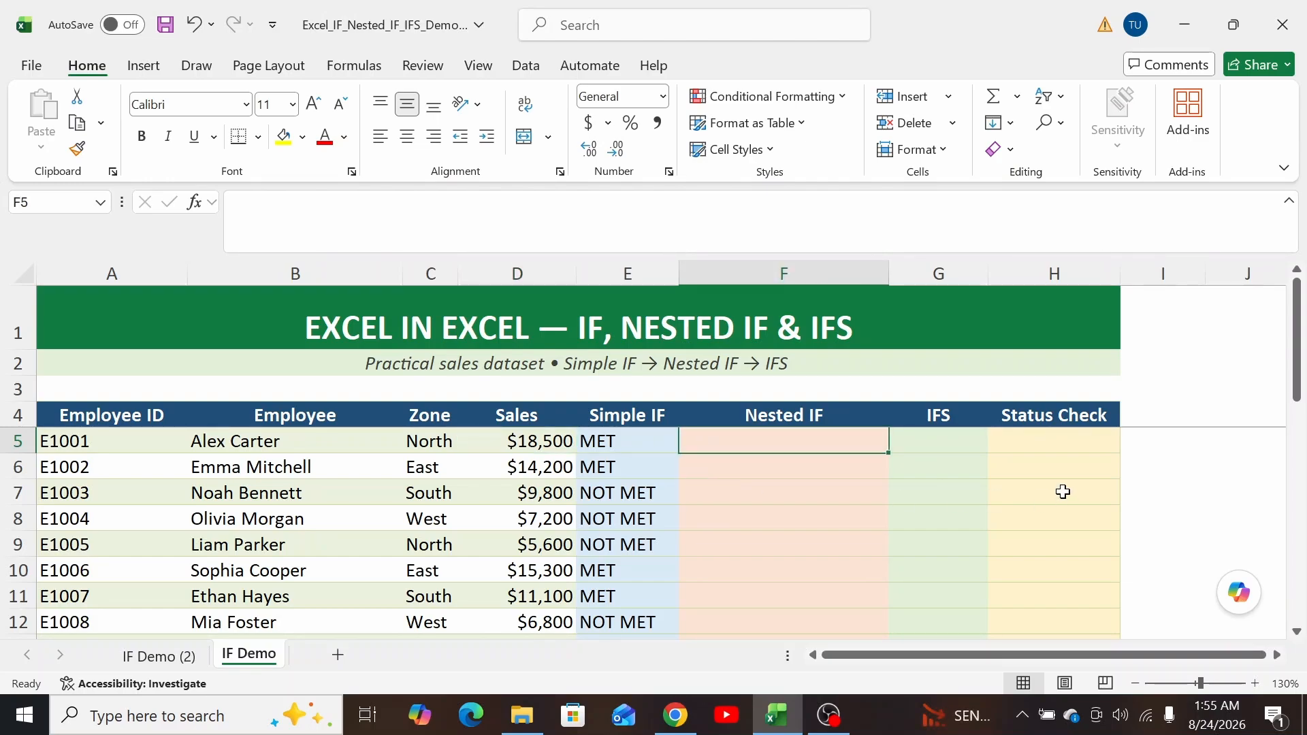
type("=")
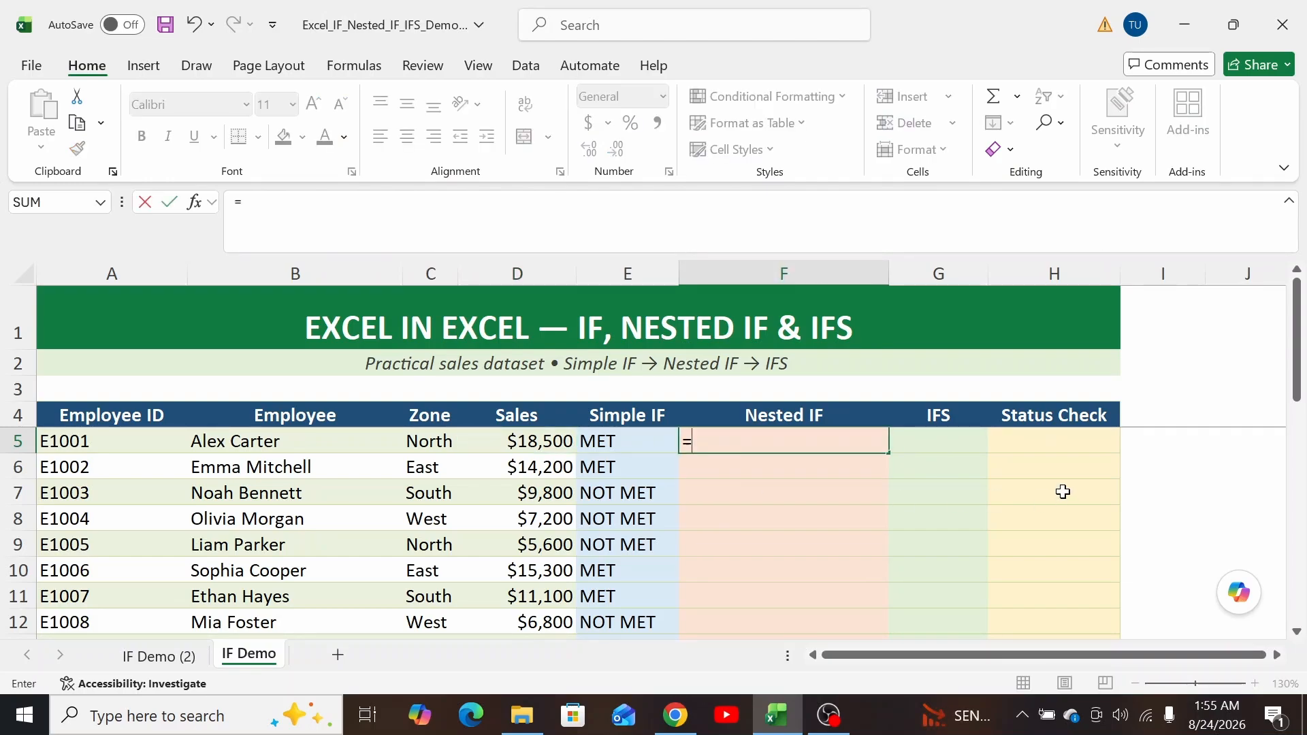
type("if")
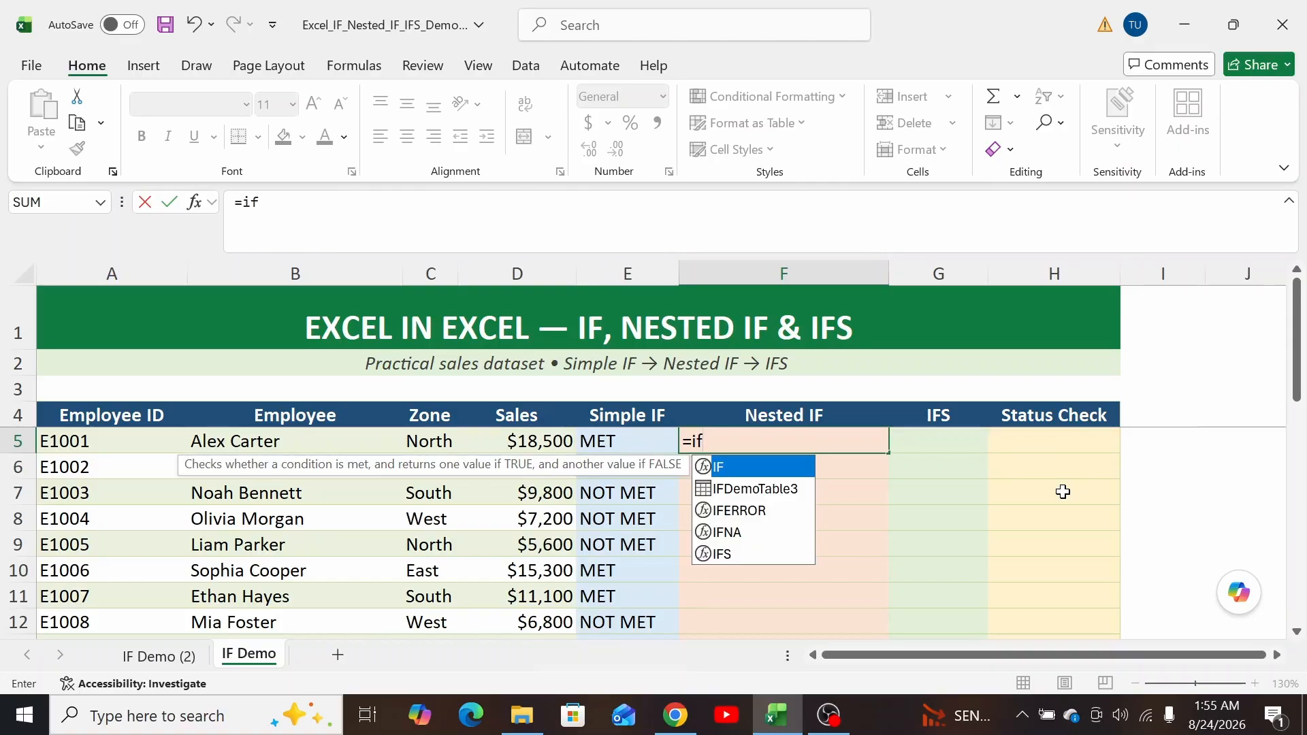
type("(")
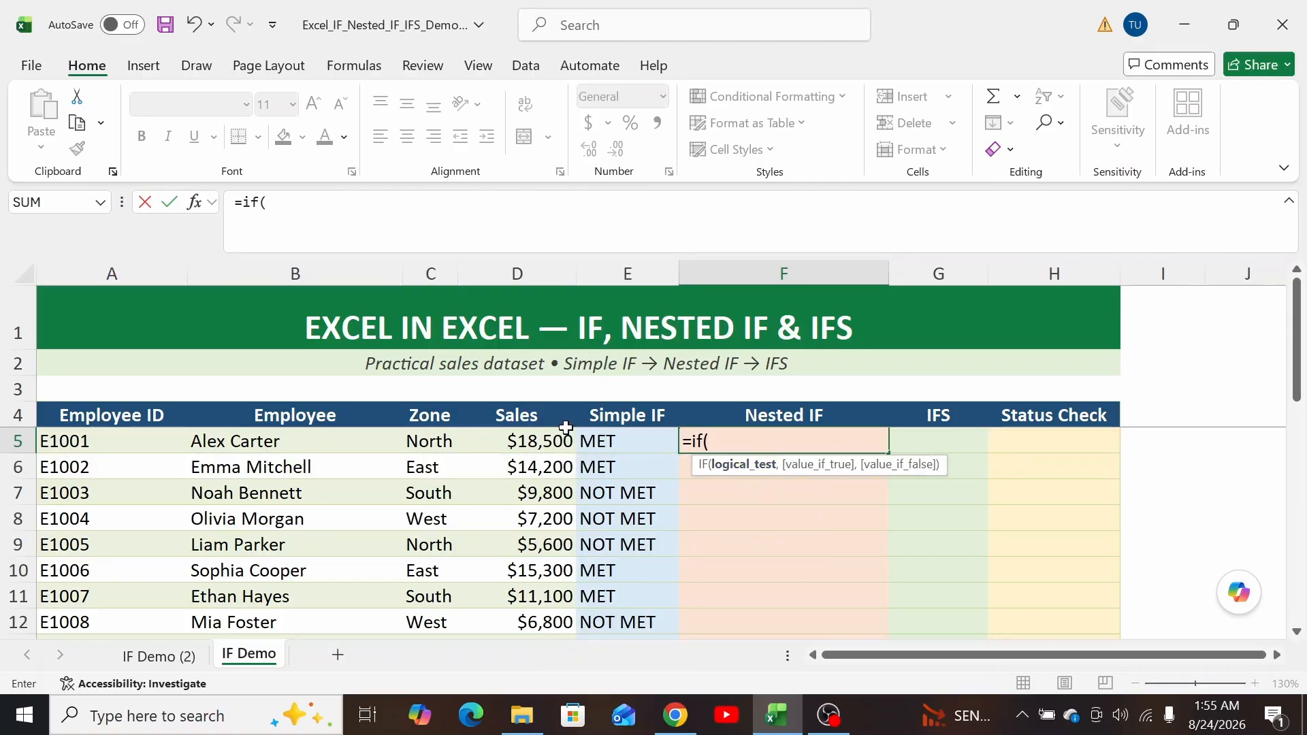
left_click(548, 439)
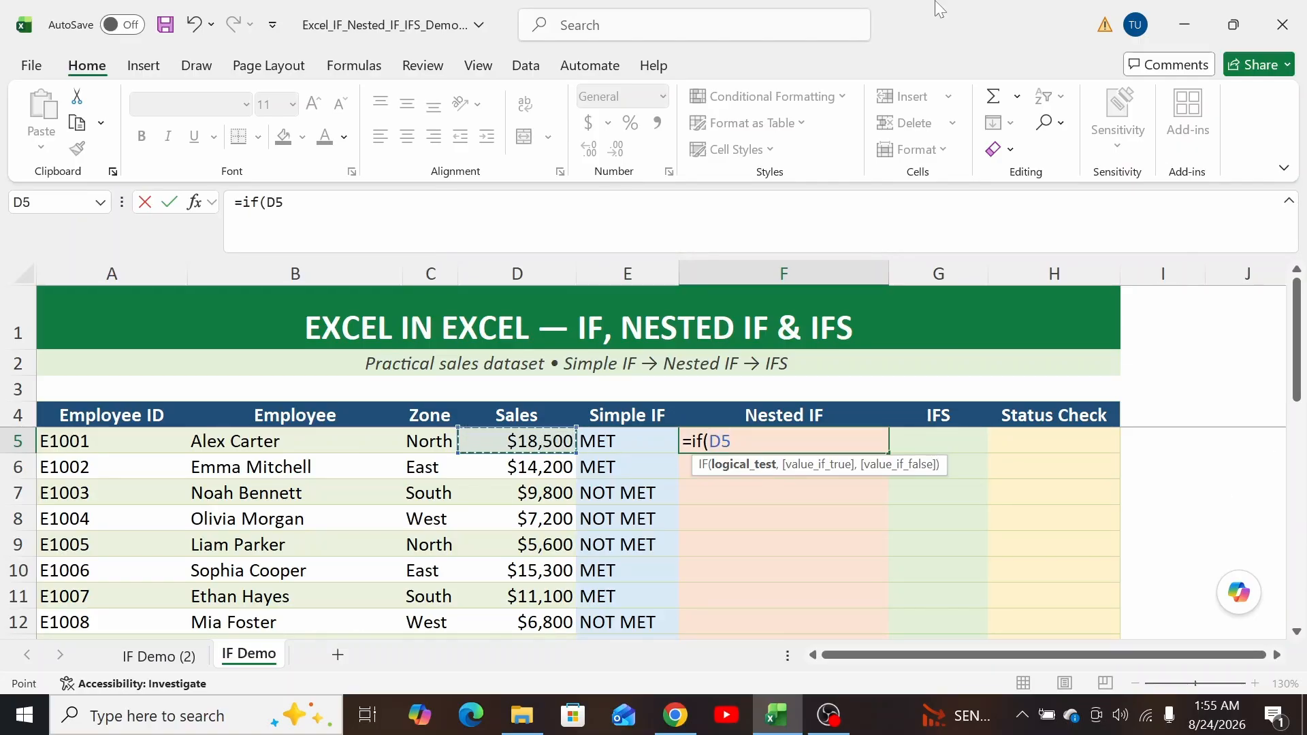
type(">")
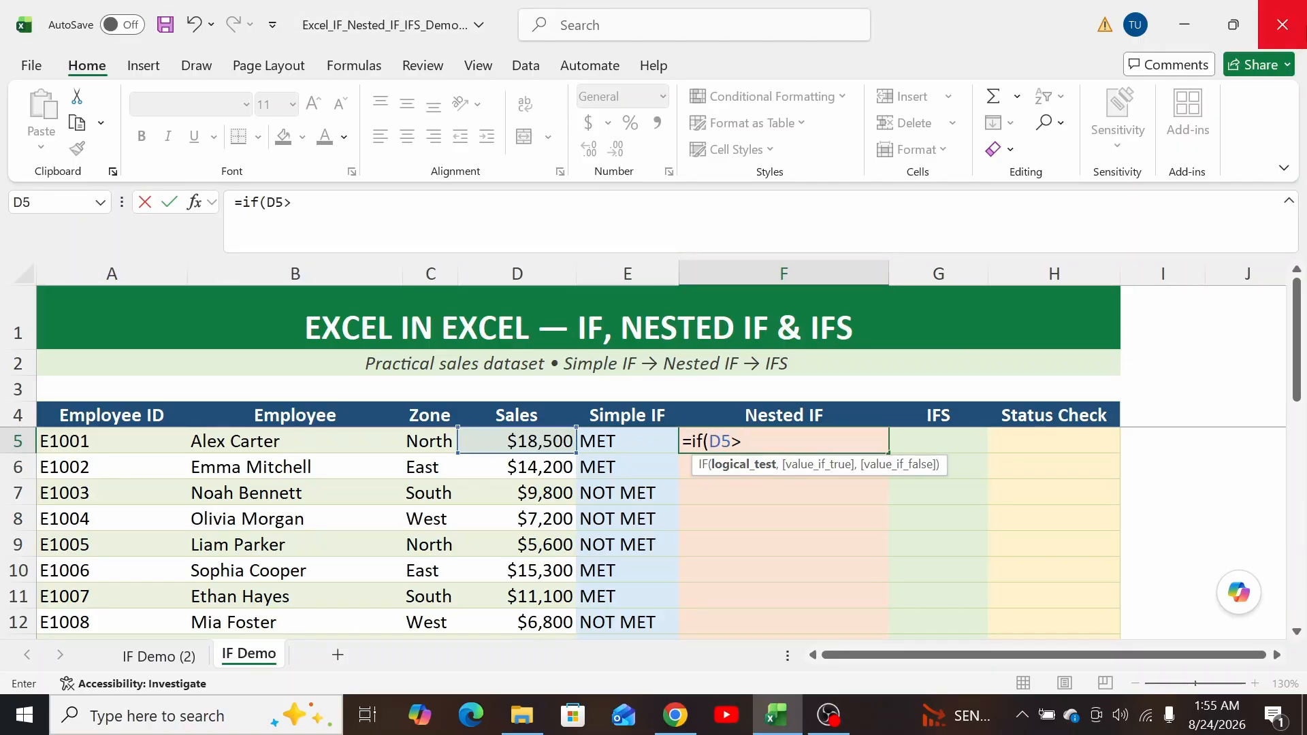
type("15000")
type(",")
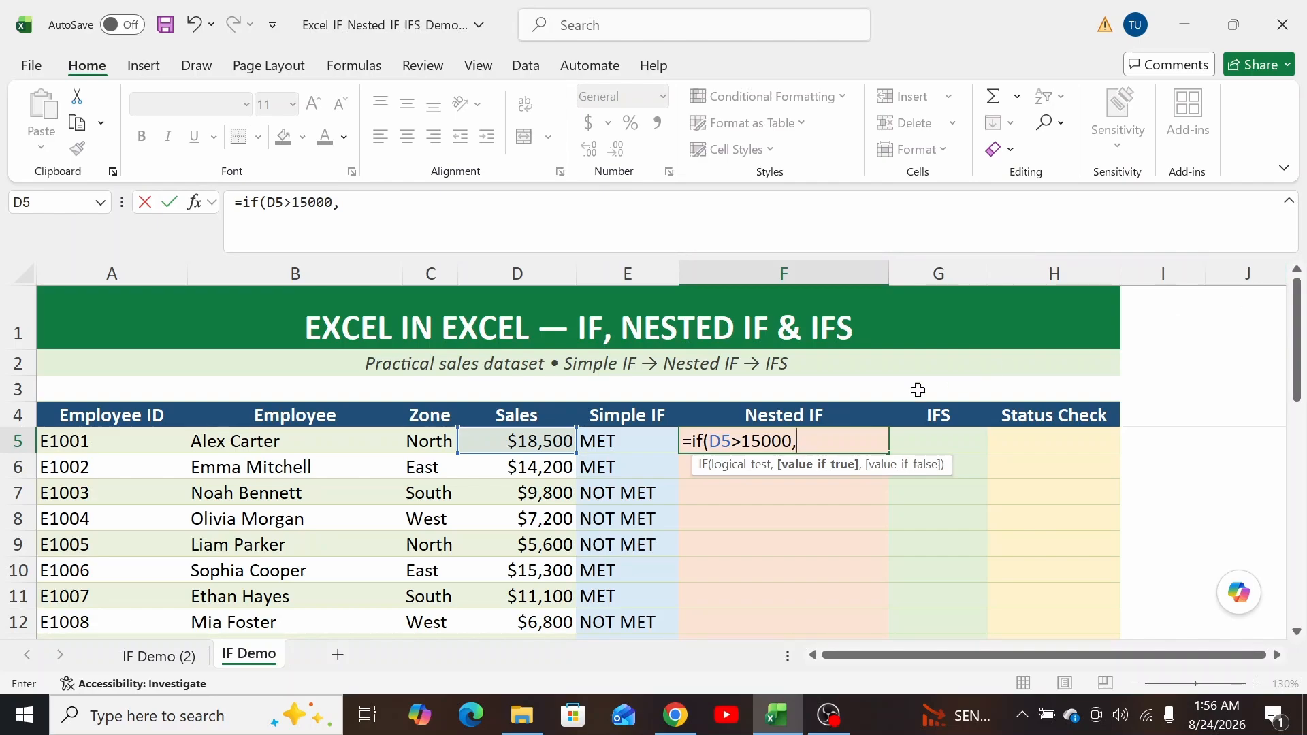
type("\"Excellent\",")
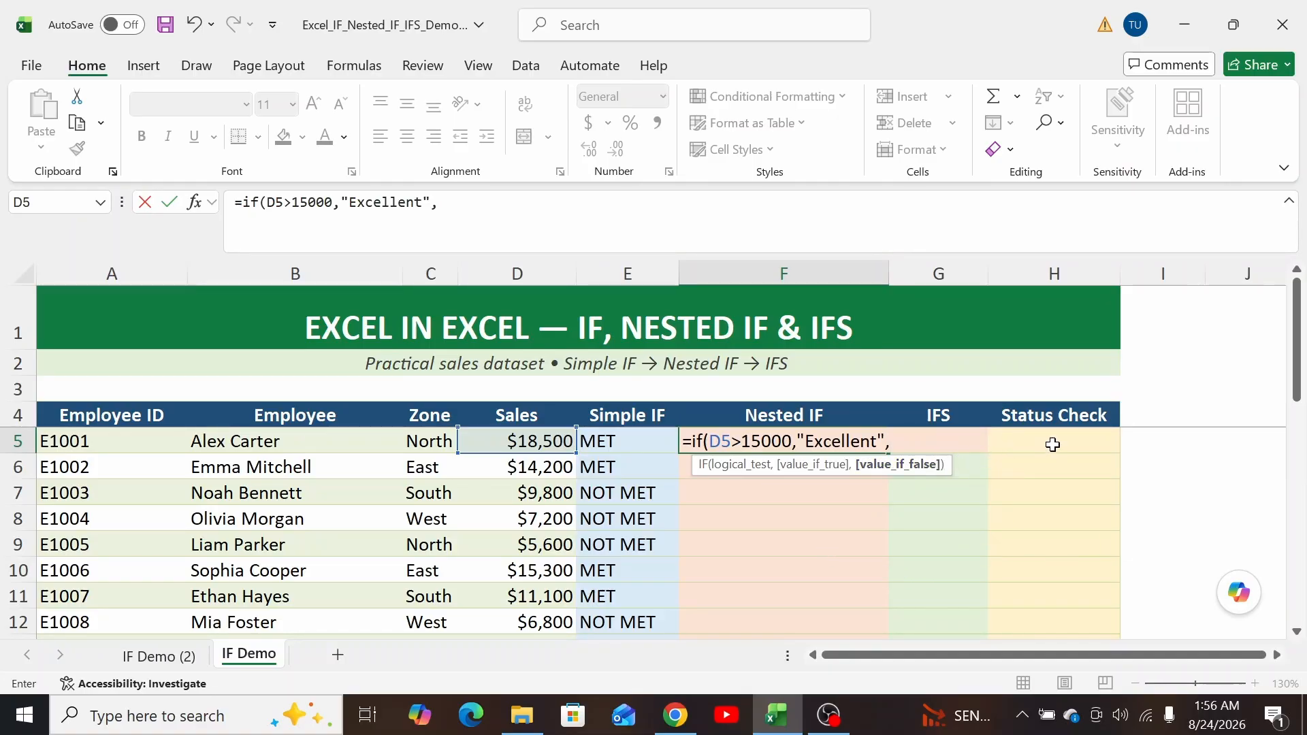
Add a second IF as the false argument in F5, testing D5>10000 and returning "Good"
type("if")
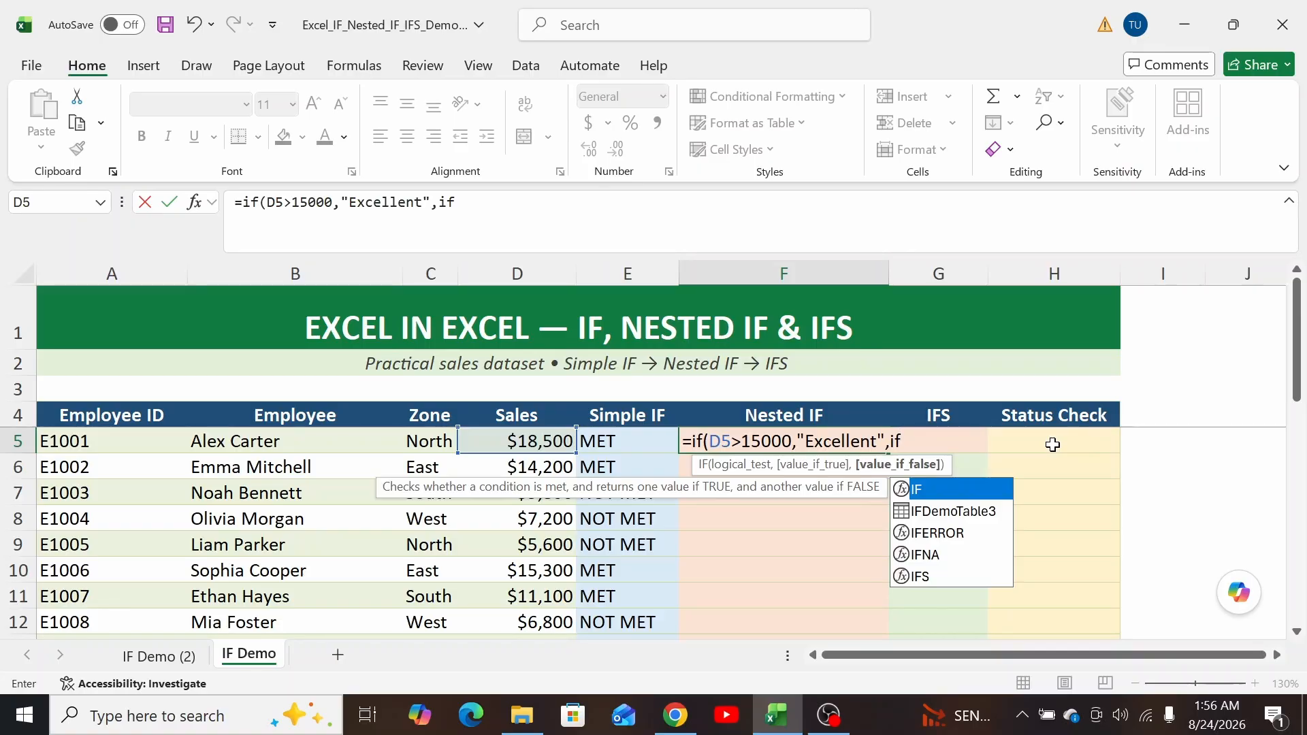
type("(")
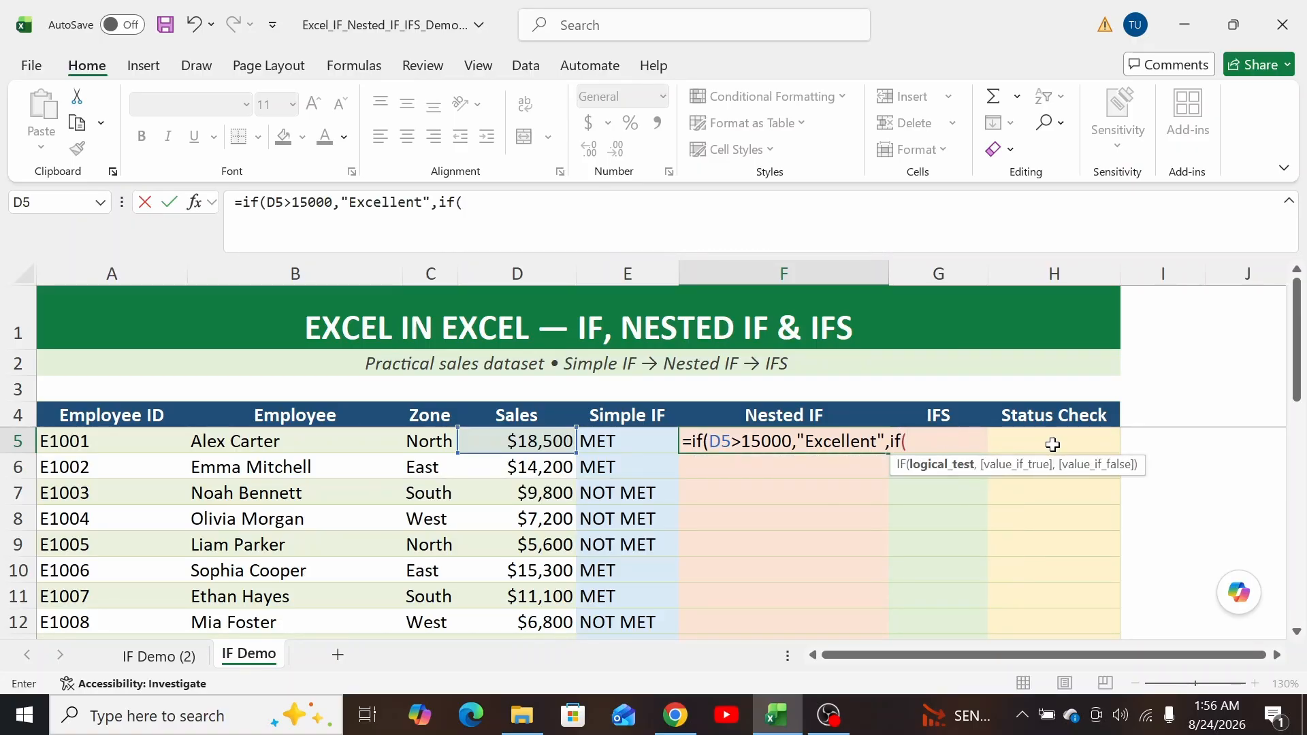
left_click(512, 443)
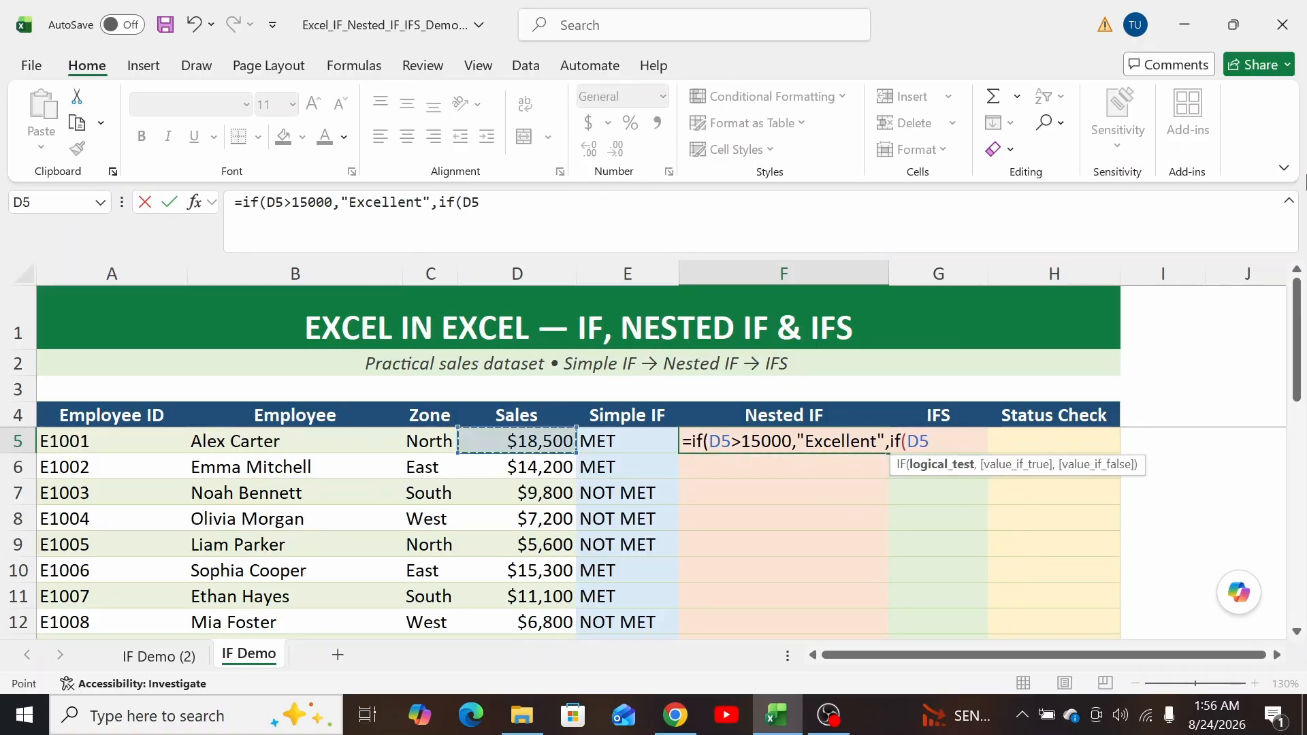
type(">100")
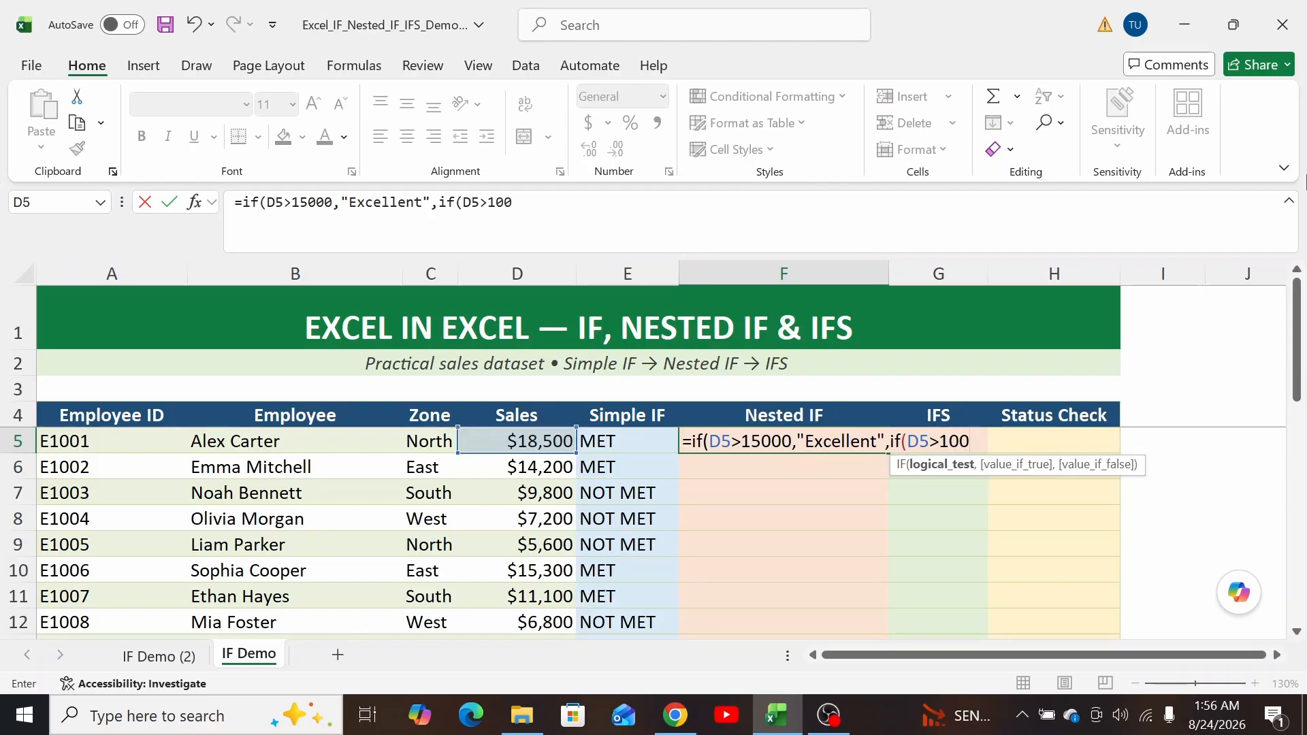
type("00,")
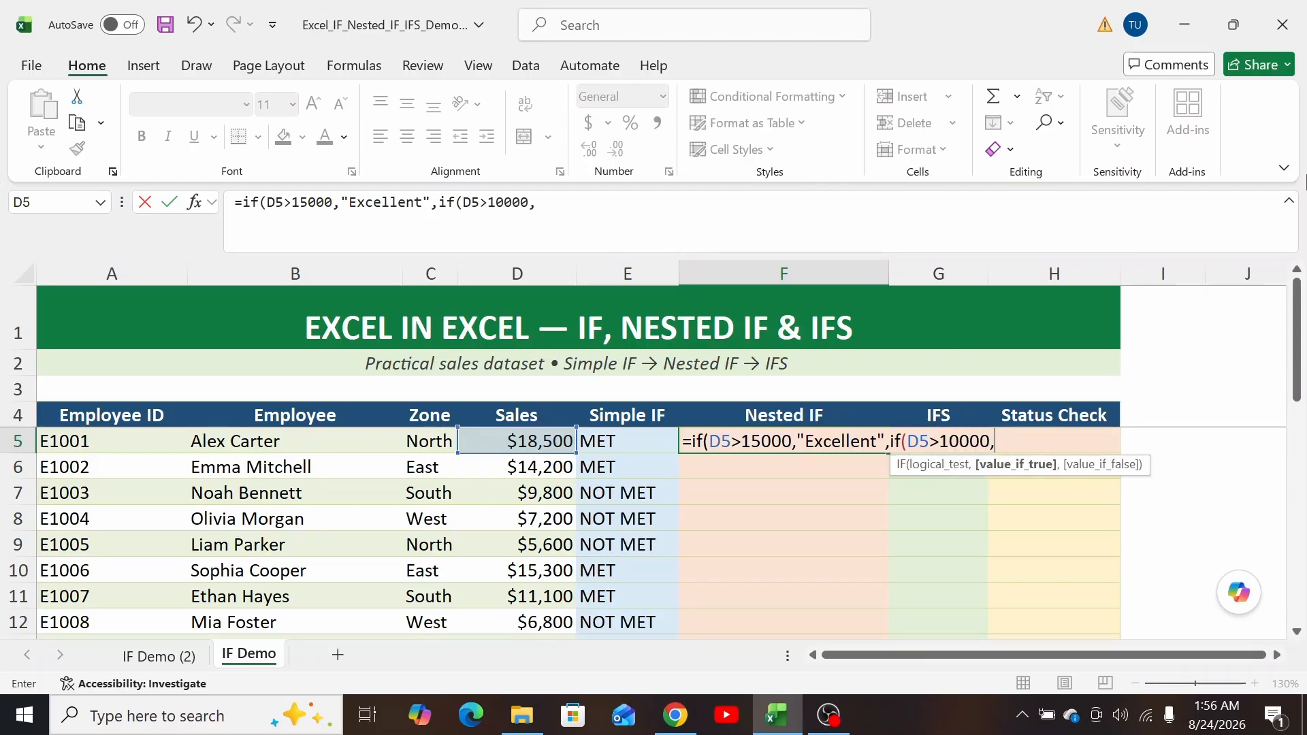
type("\"Good\",")
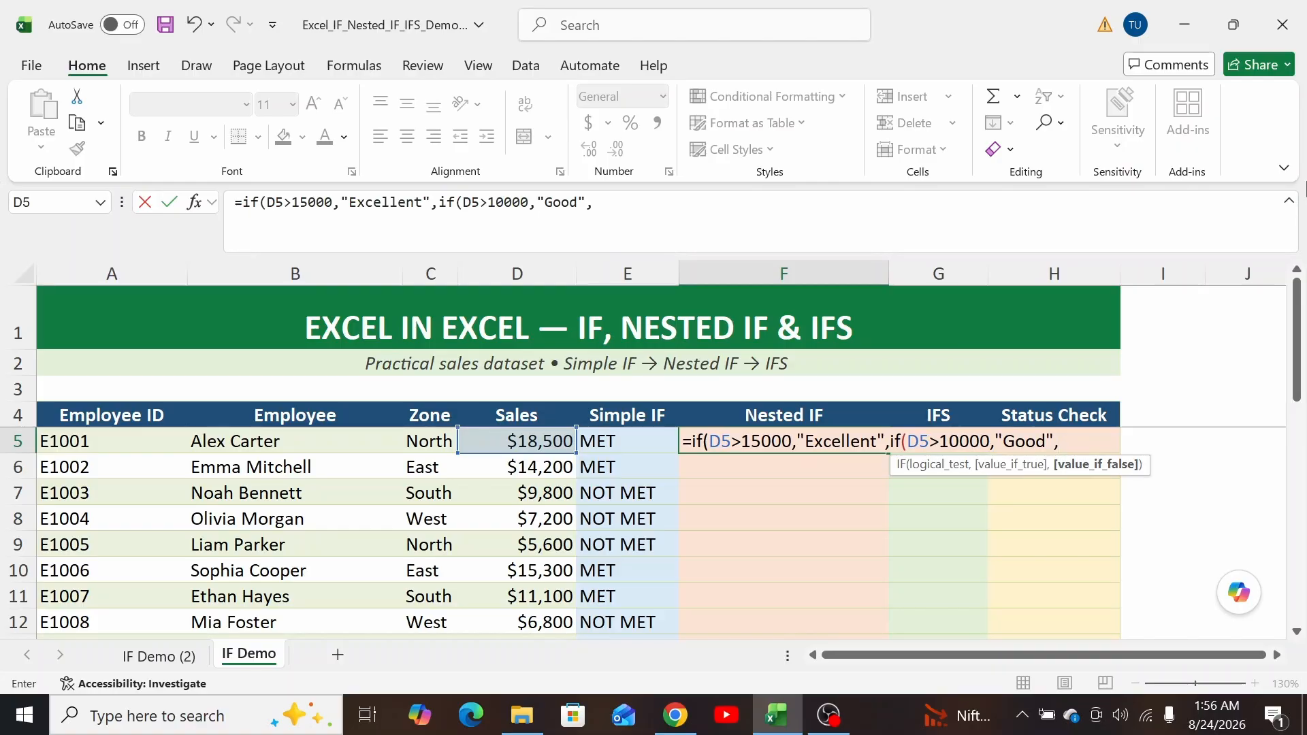
Nest a third IF in the F5 formula, testing D5>7000 and returning "Average"
type("if")
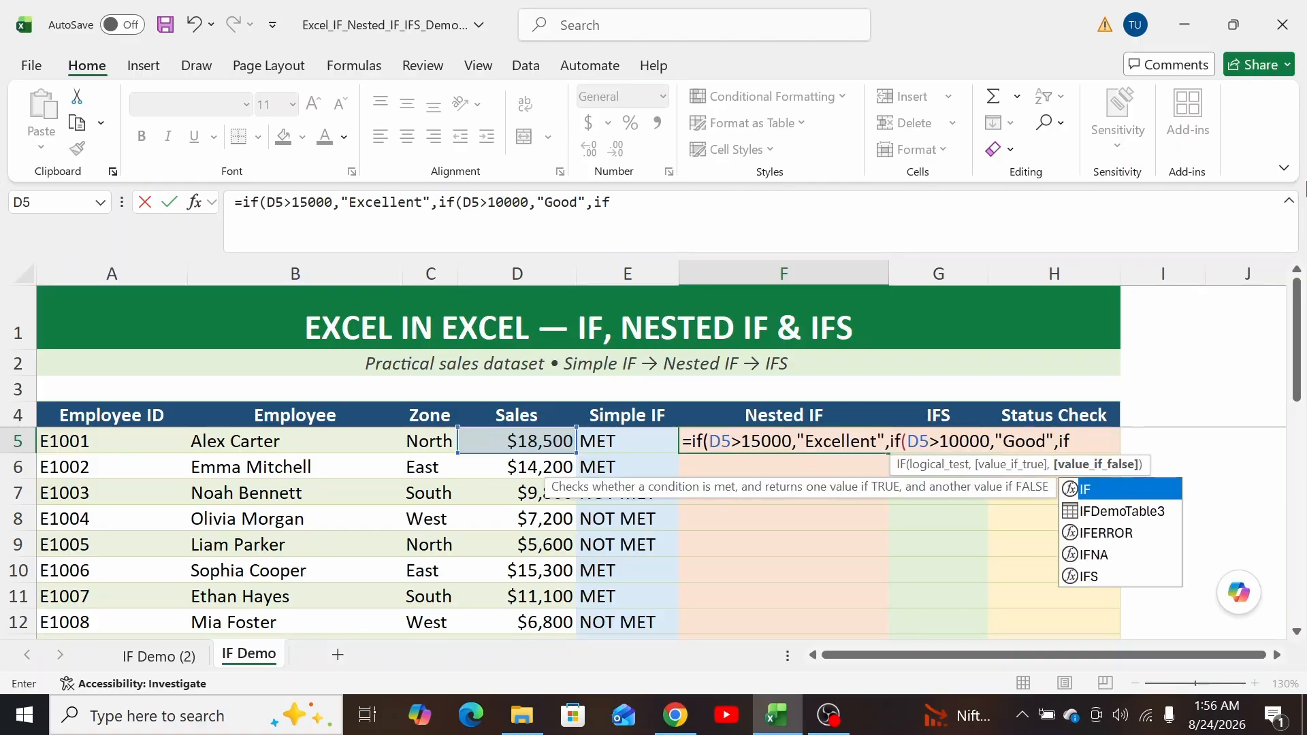
type("(")
left_click(516, 439)
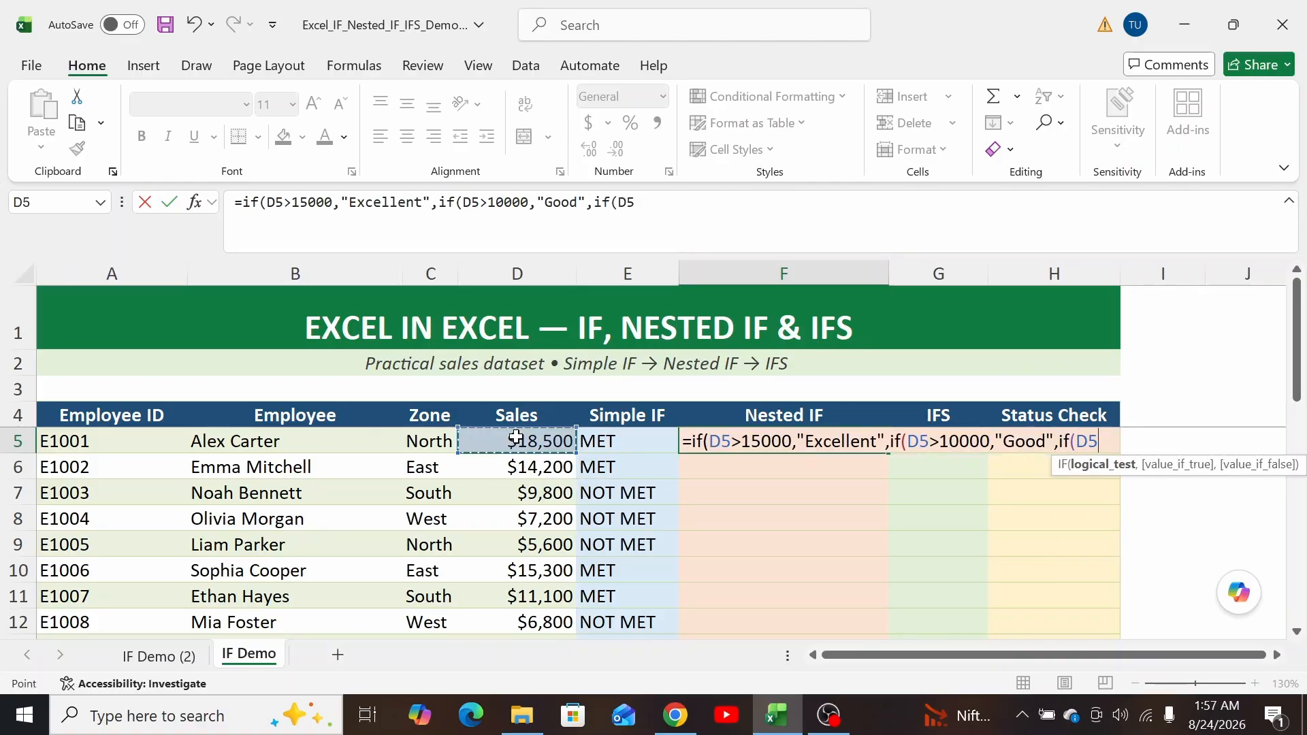
type(">")
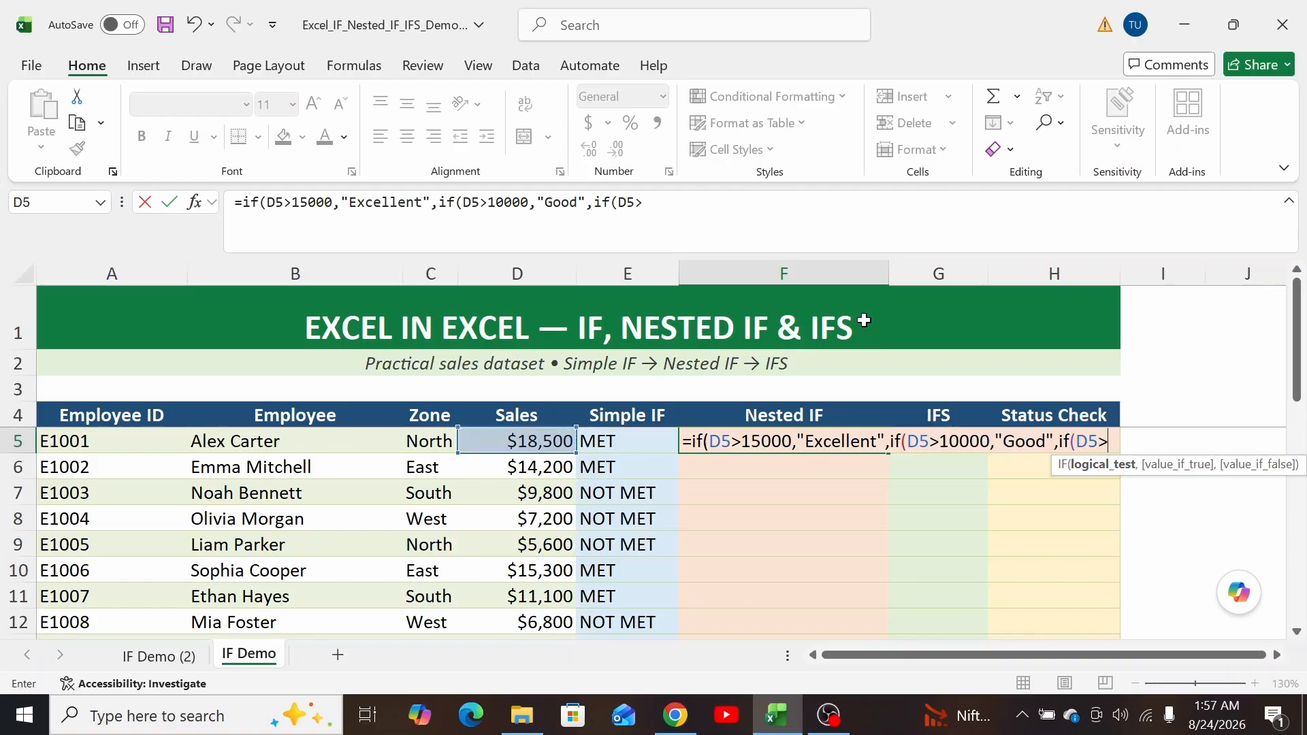
type("7000")
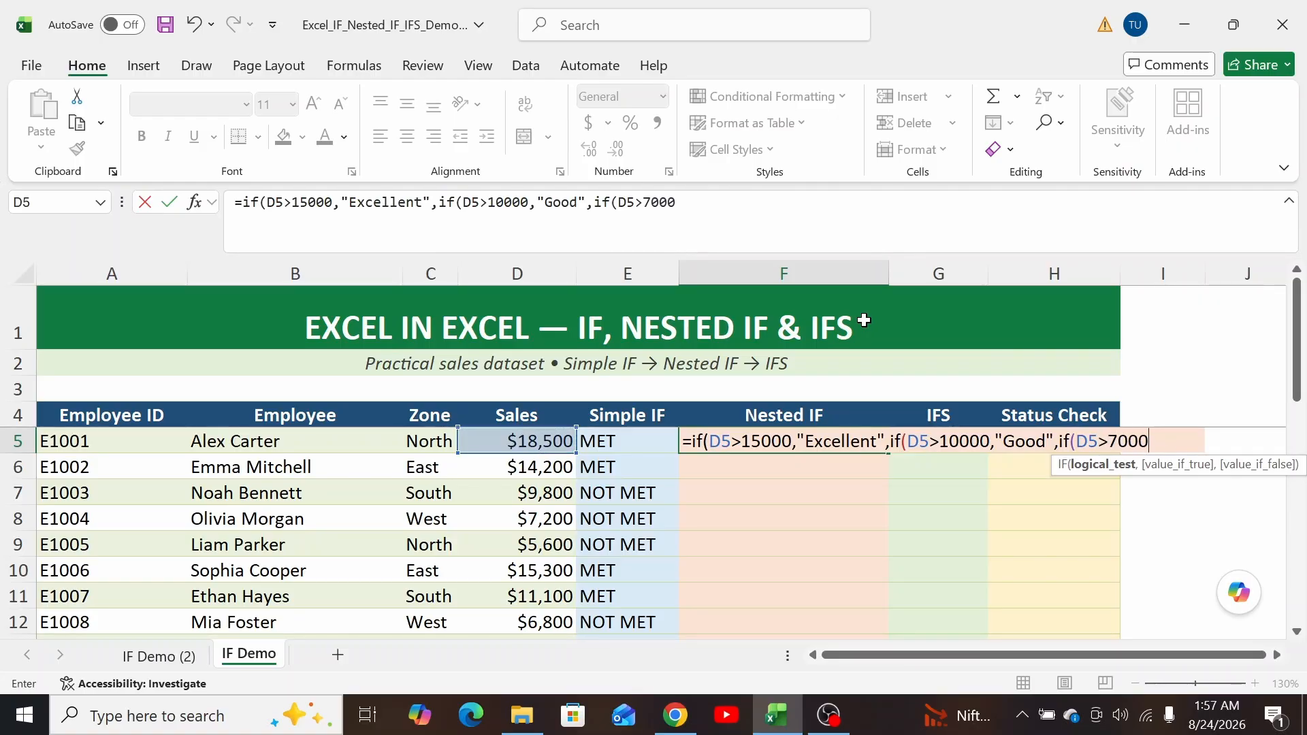
type(",")
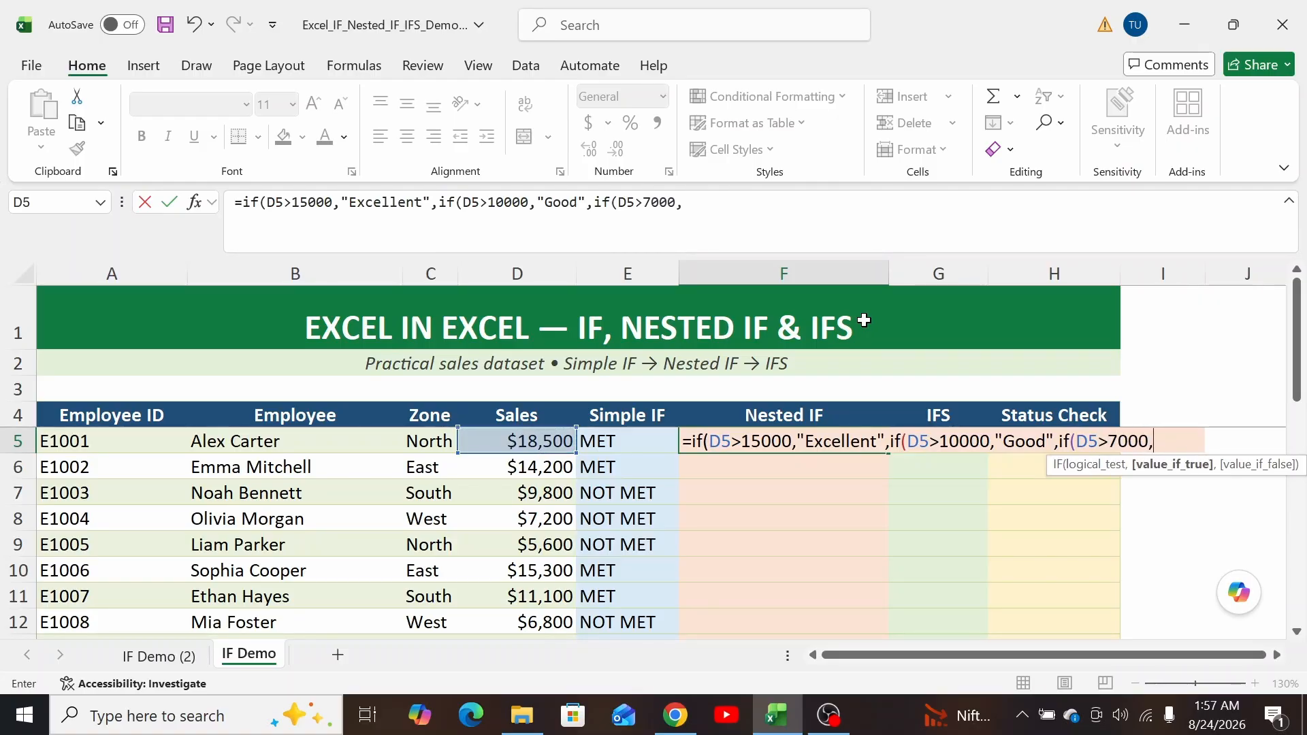
type("\"Average")
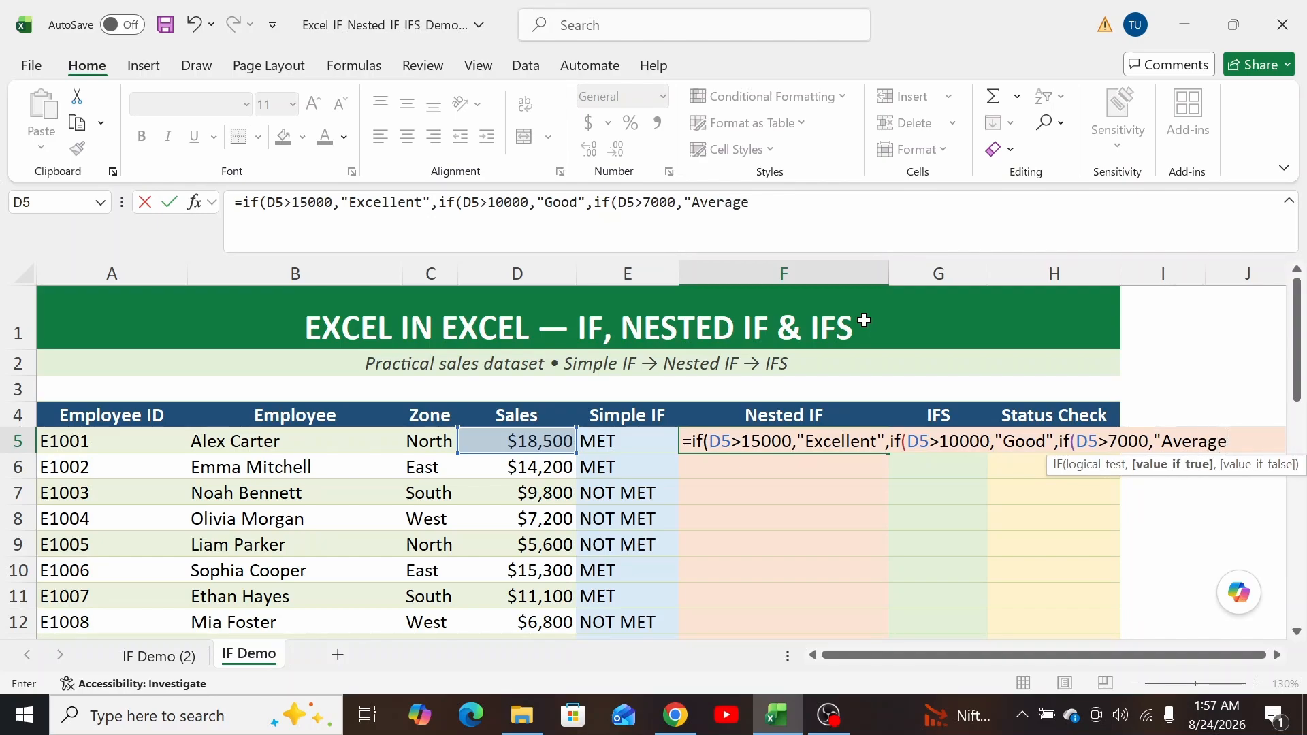
type("\"")
type(",")
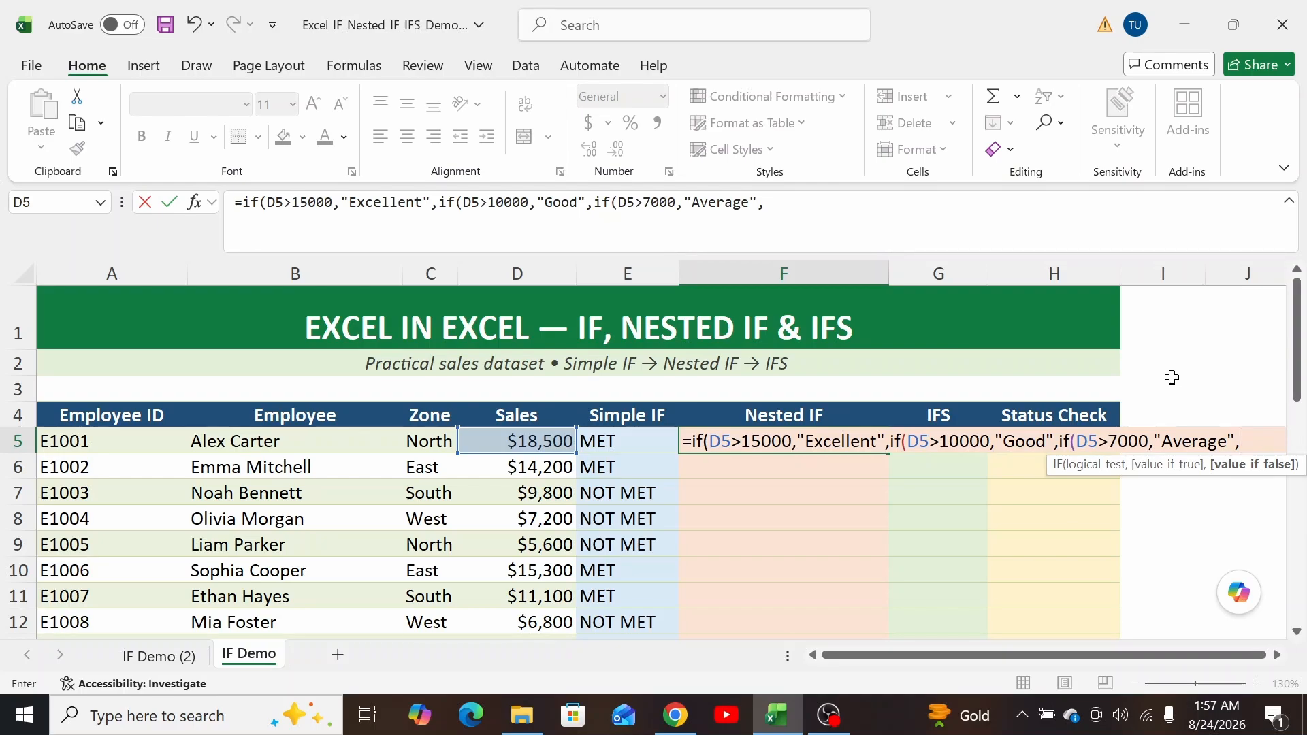
Finish the F5 formula with "Needs Improvement" as the final false result, close all three IFs and fill it down the Nested IF column
type("\"Needs Improvement\")")
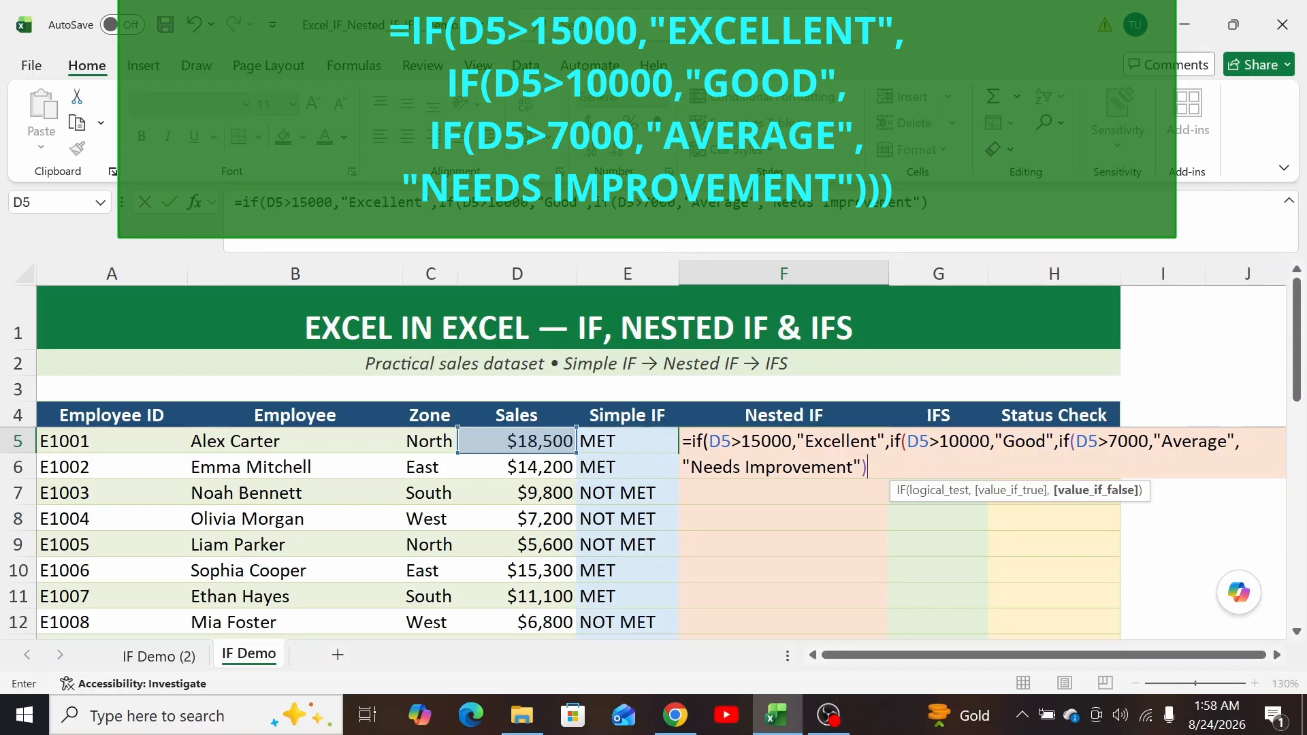
left_click(894, 441)
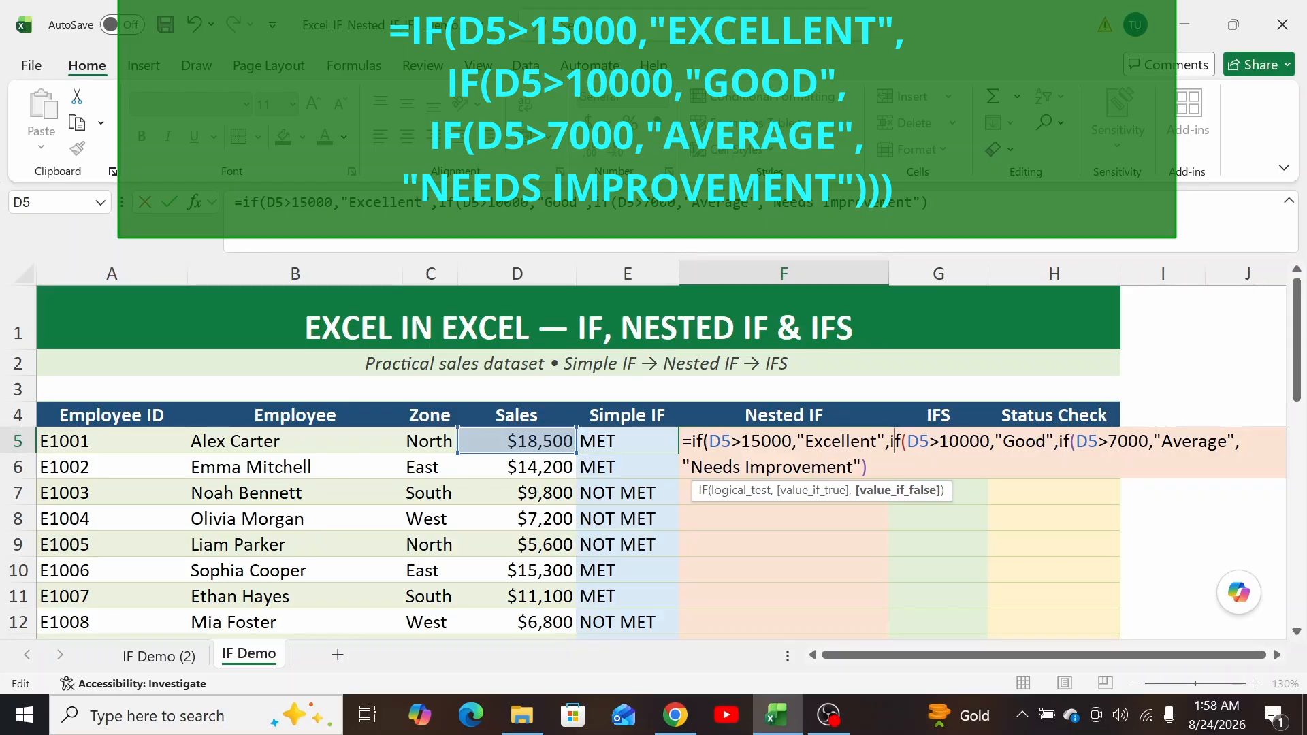
left_click(1076, 441)
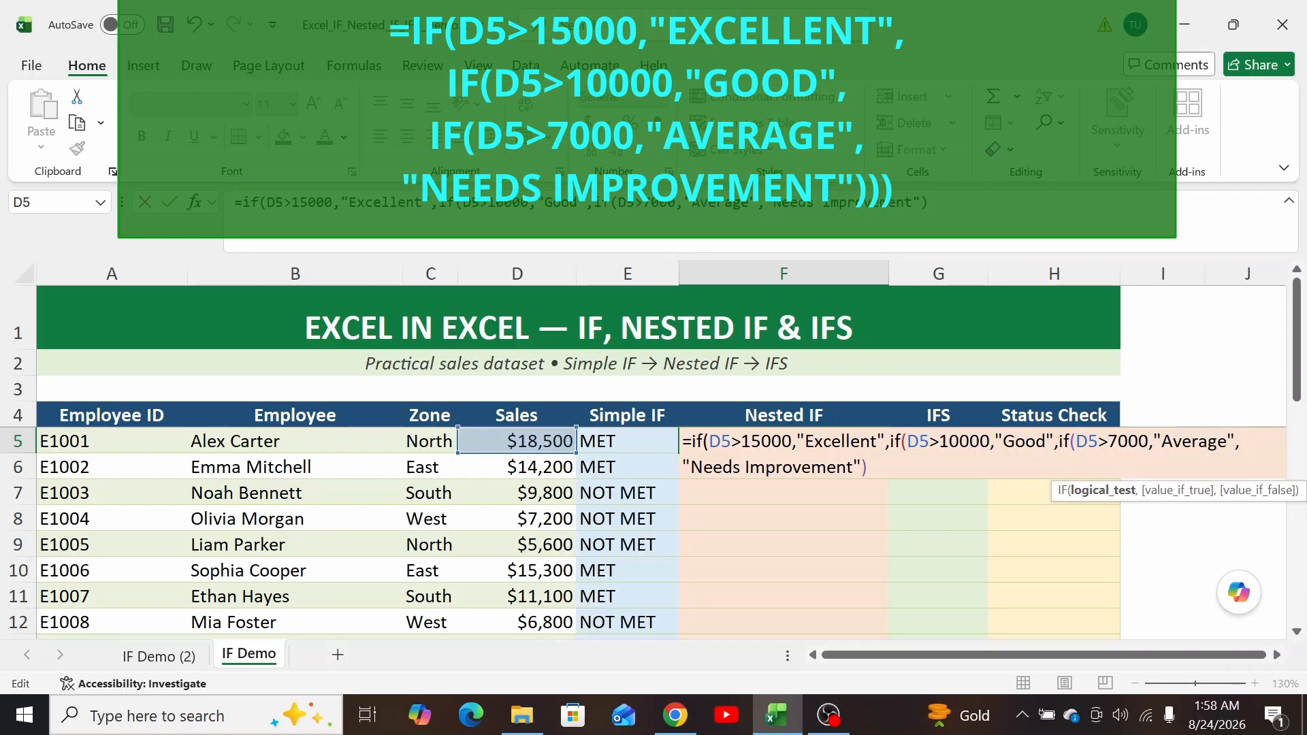
left_click(1155, 441)
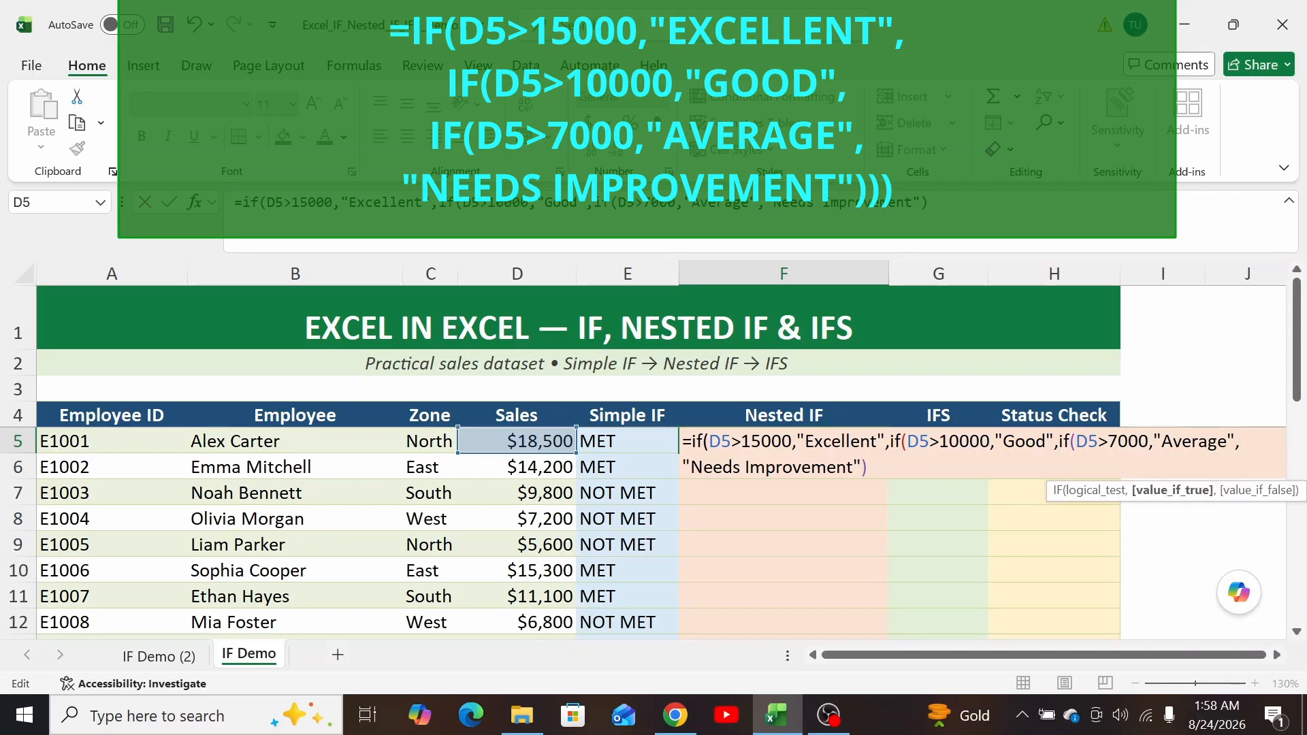
left_click(793, 467)
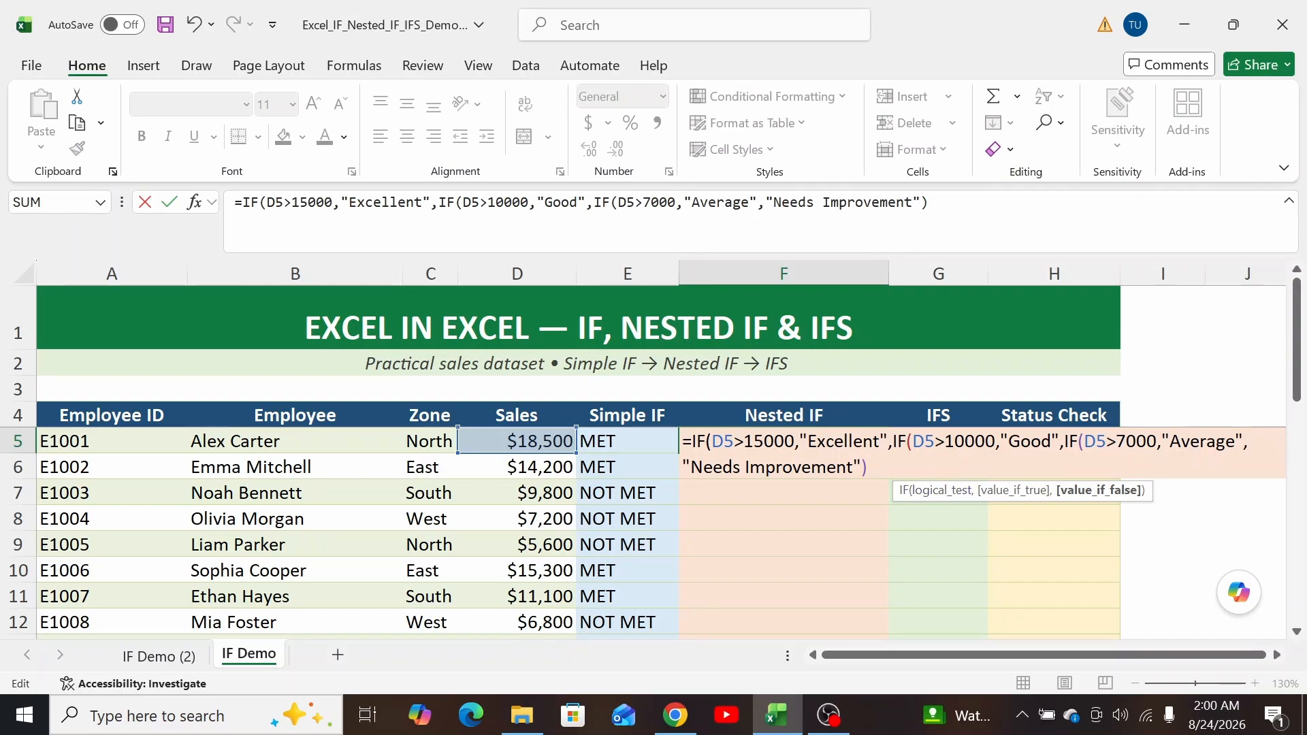
type("))")
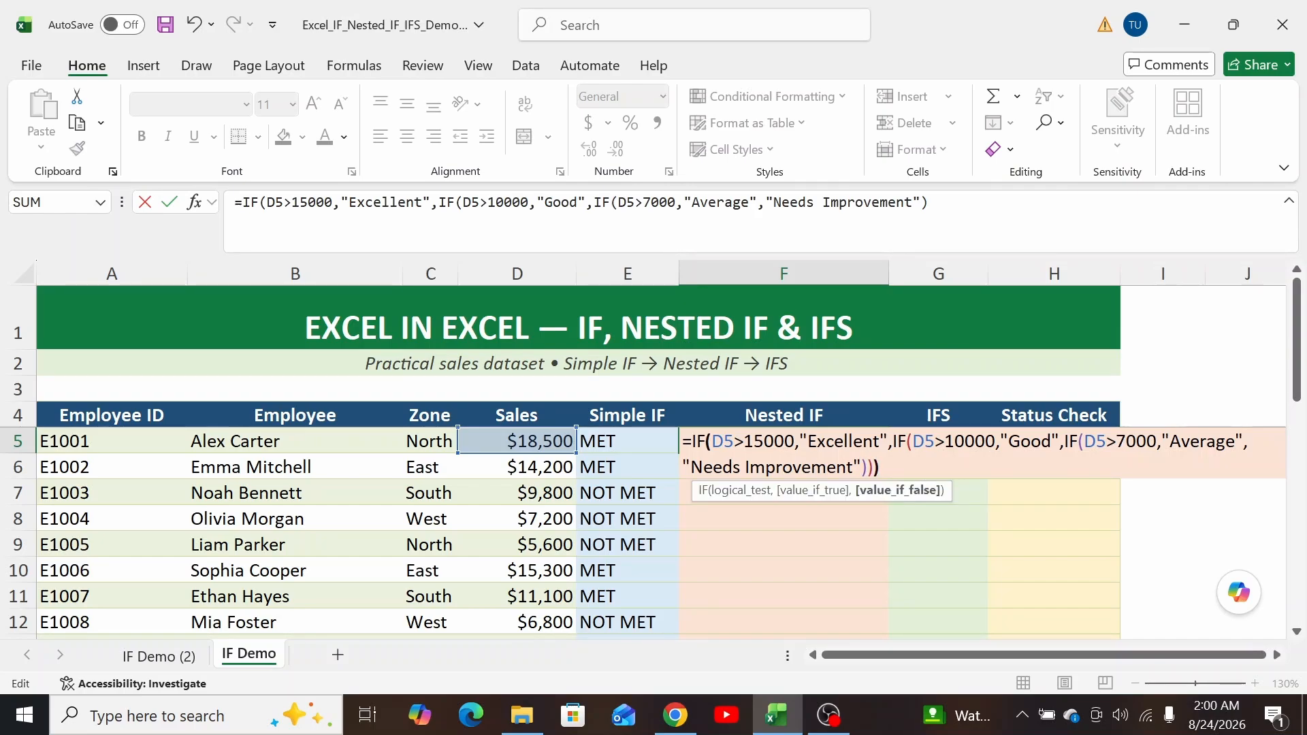
key("Return")
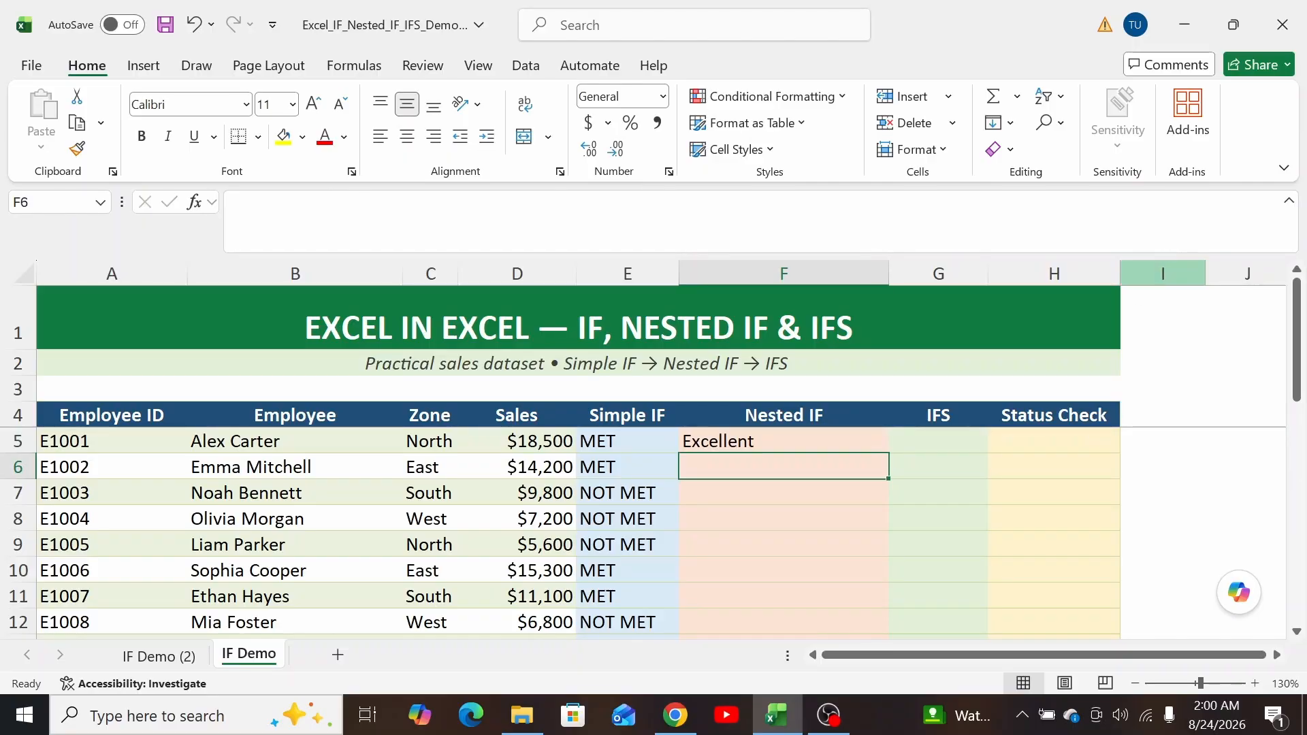
left_click(874, 441)
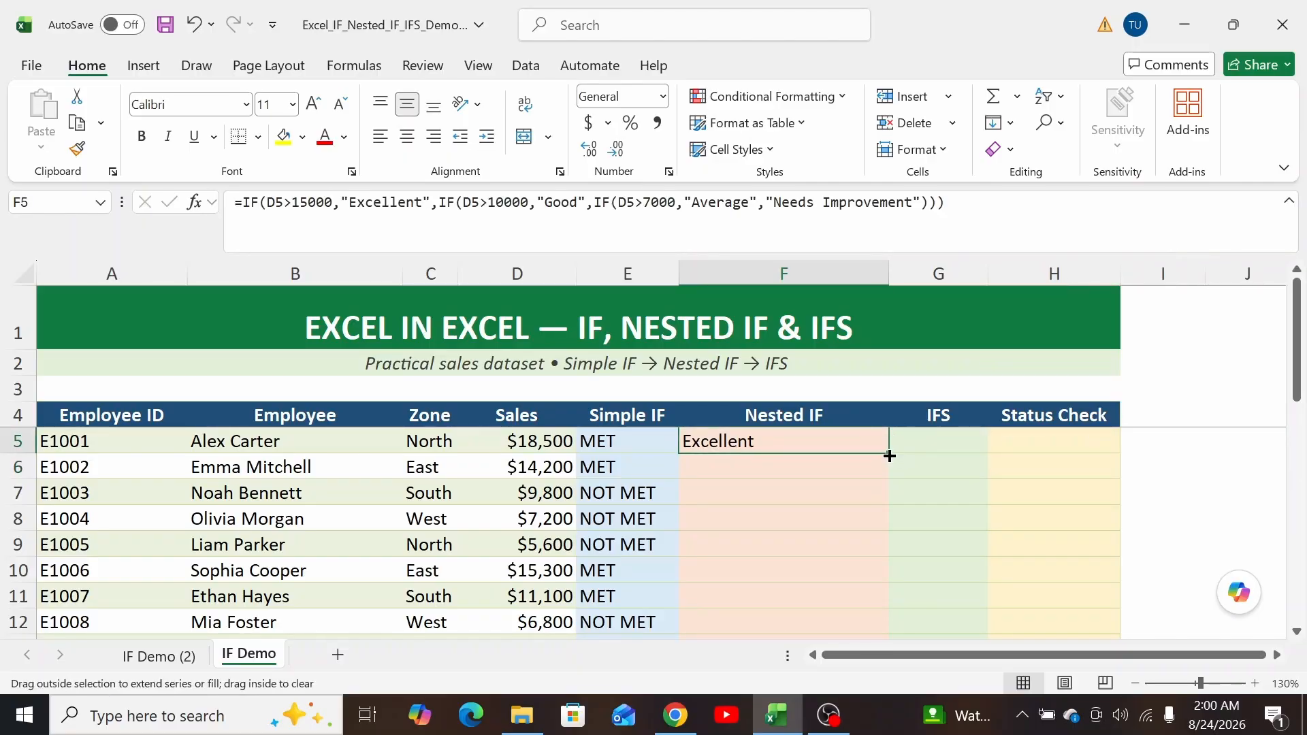
double_click(888, 453)
Compare the Nested IF results in rows 5, 6, 7 and 9 with their Sales values
left_click(749, 441)
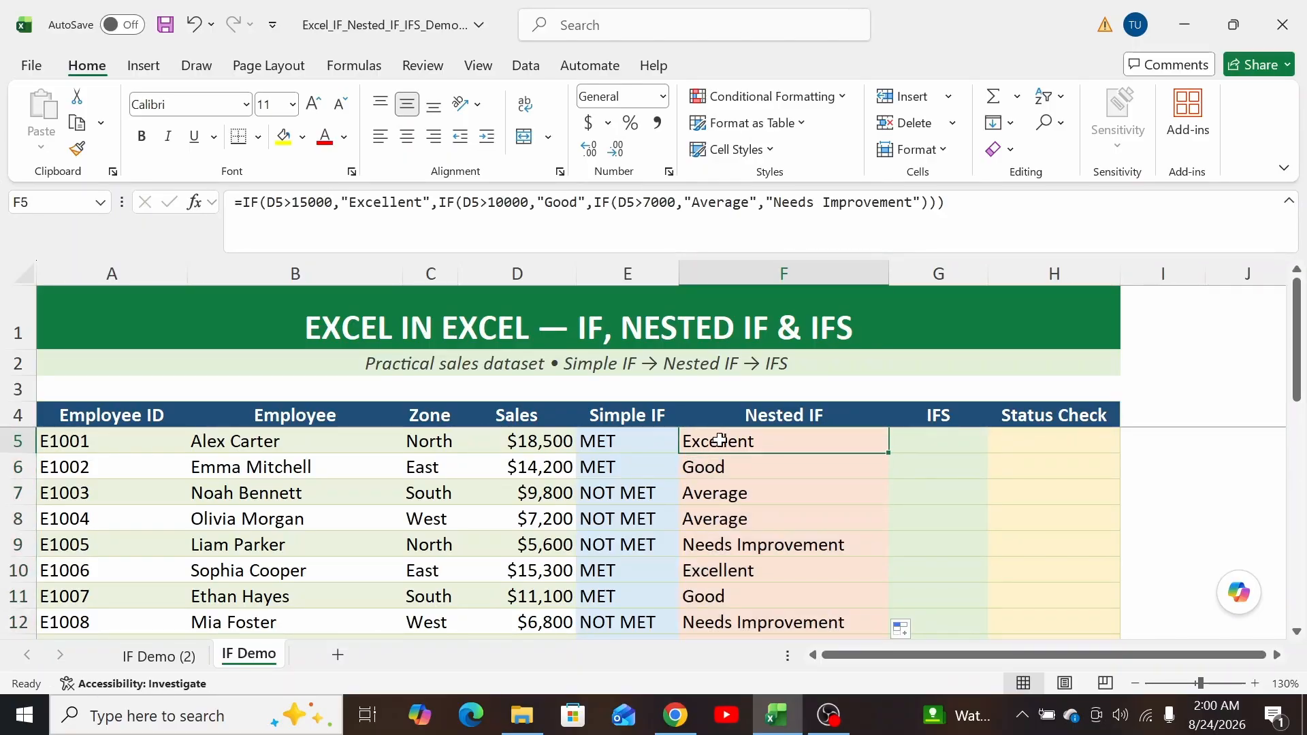
left_click(529, 441)
left_click(710, 444)
left_click(532, 465)
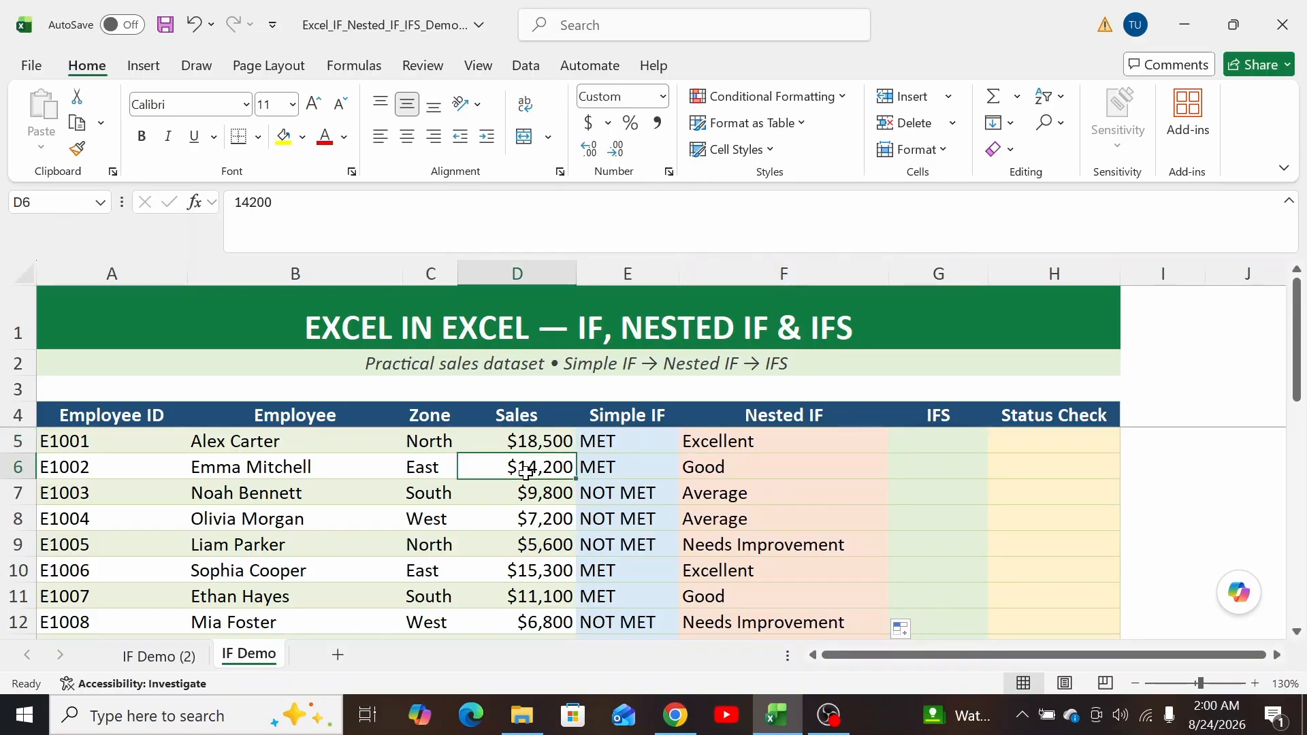
left_click(733, 469)
left_click(546, 495)
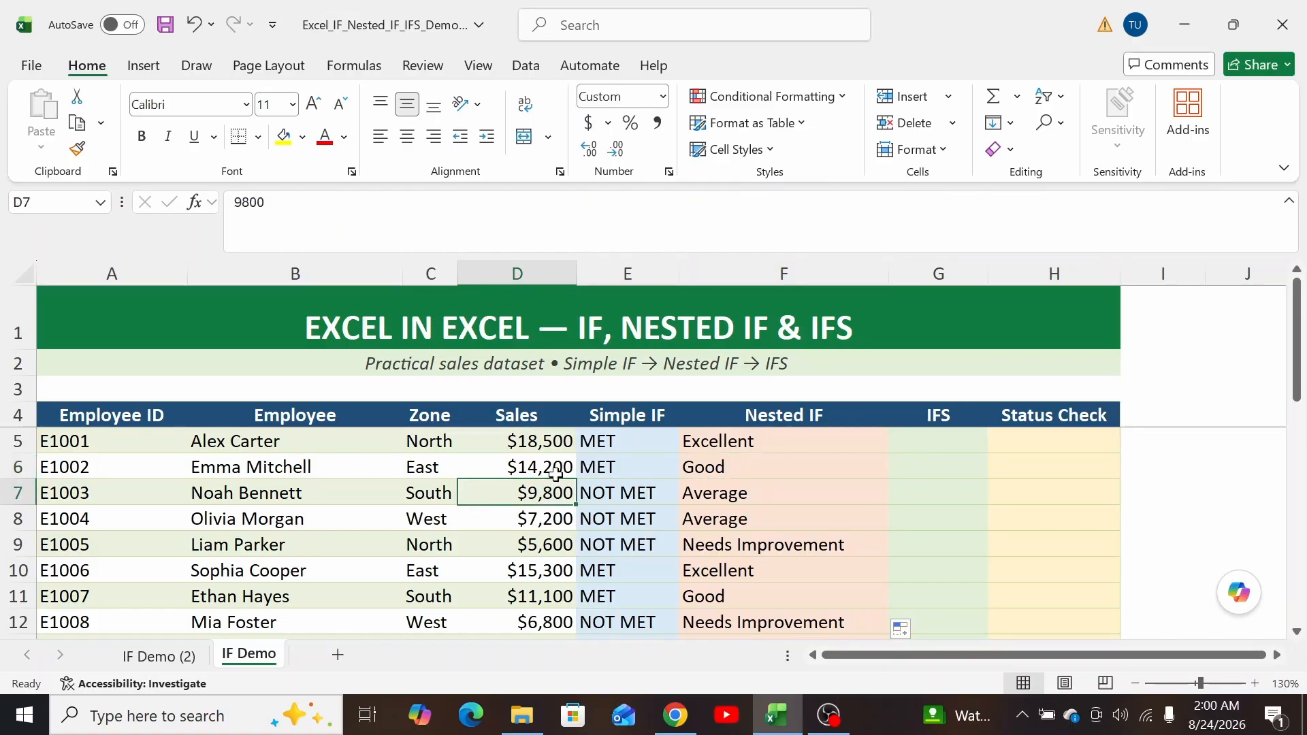
left_click(759, 495)
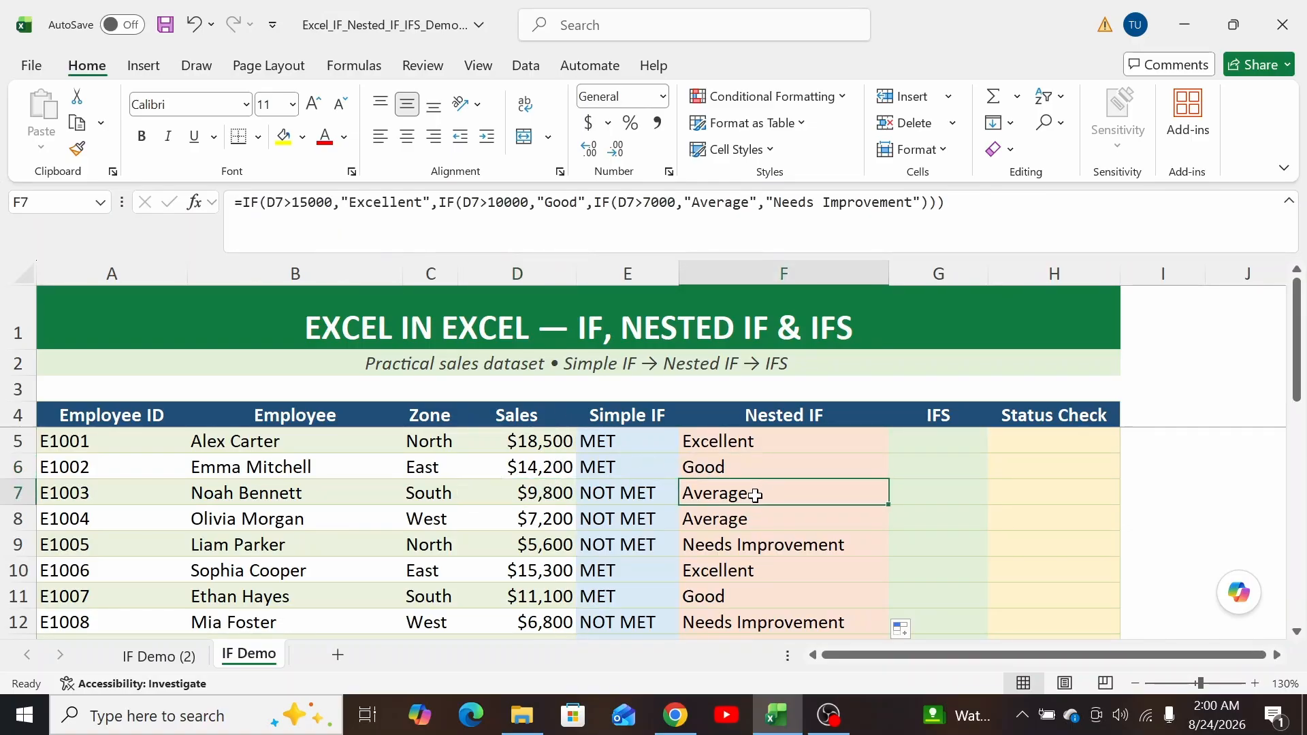
left_click(542, 551)
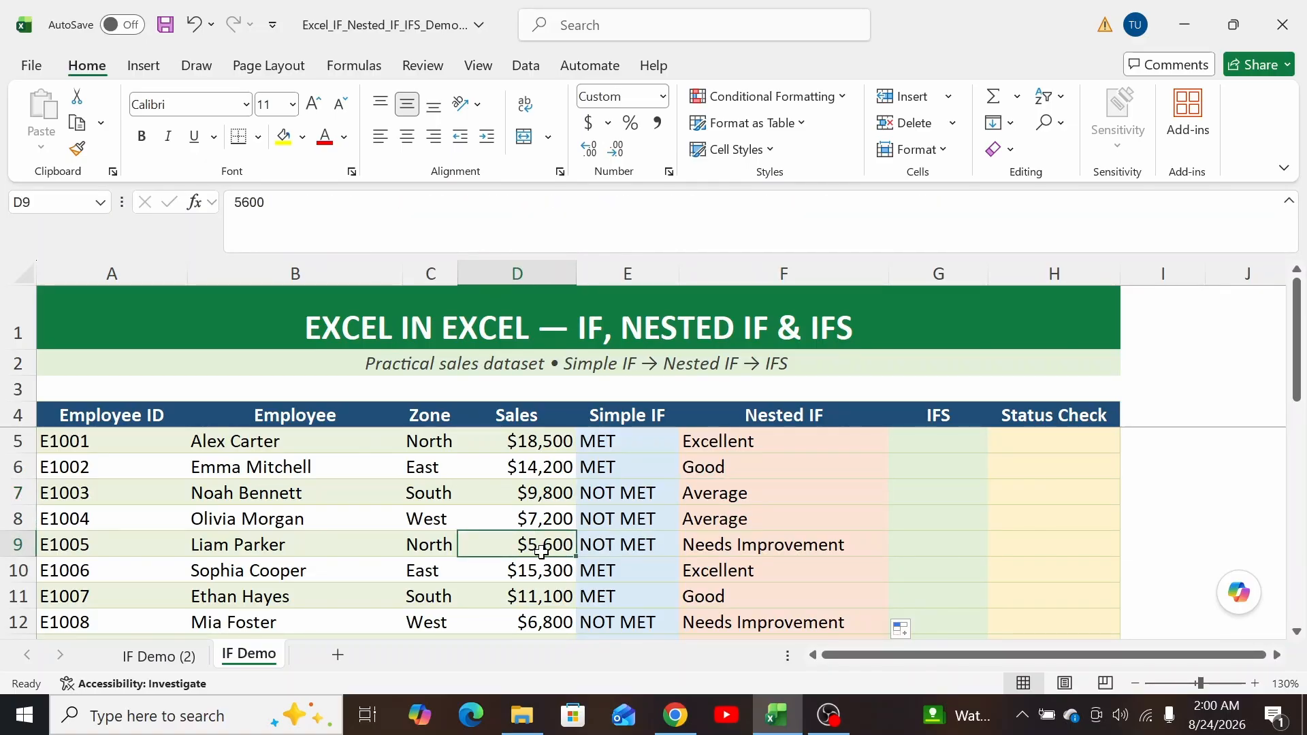
left_click(845, 549)
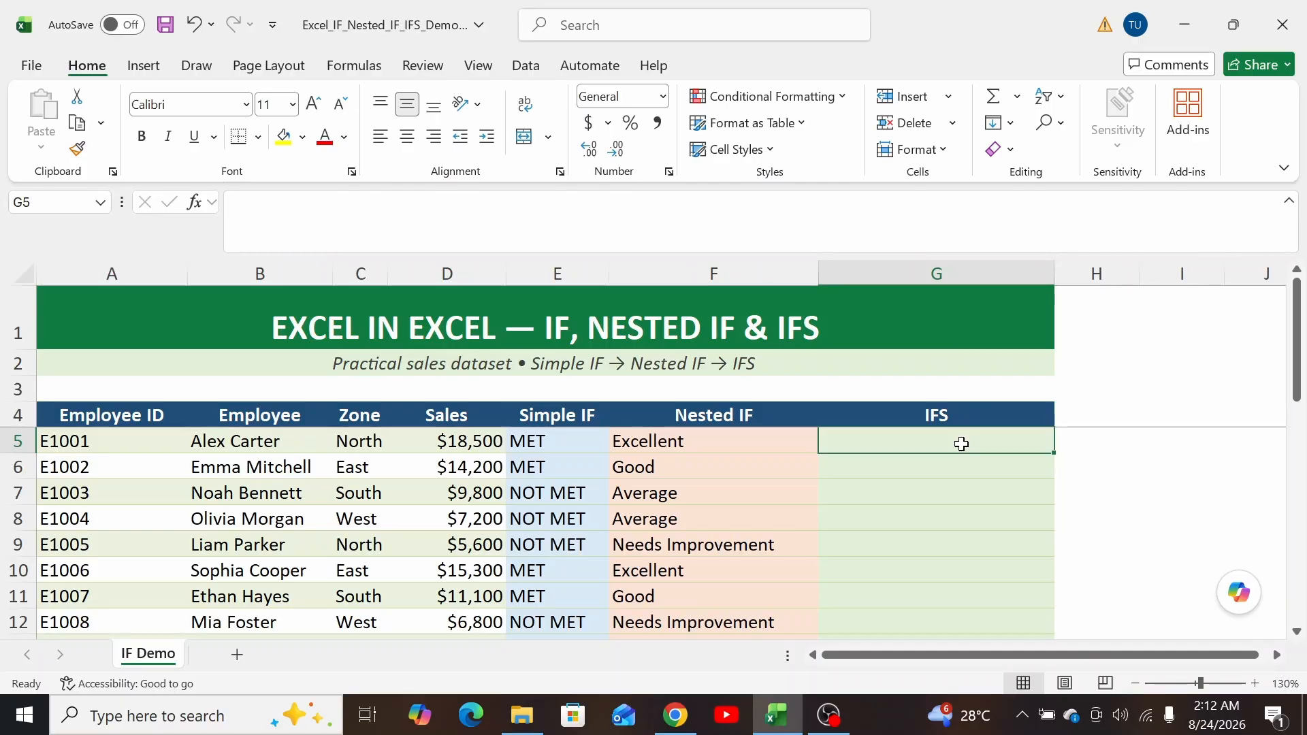
Review the nested IF formula in F5 alongside the empty IFS cell G5
left_click(761, 441)
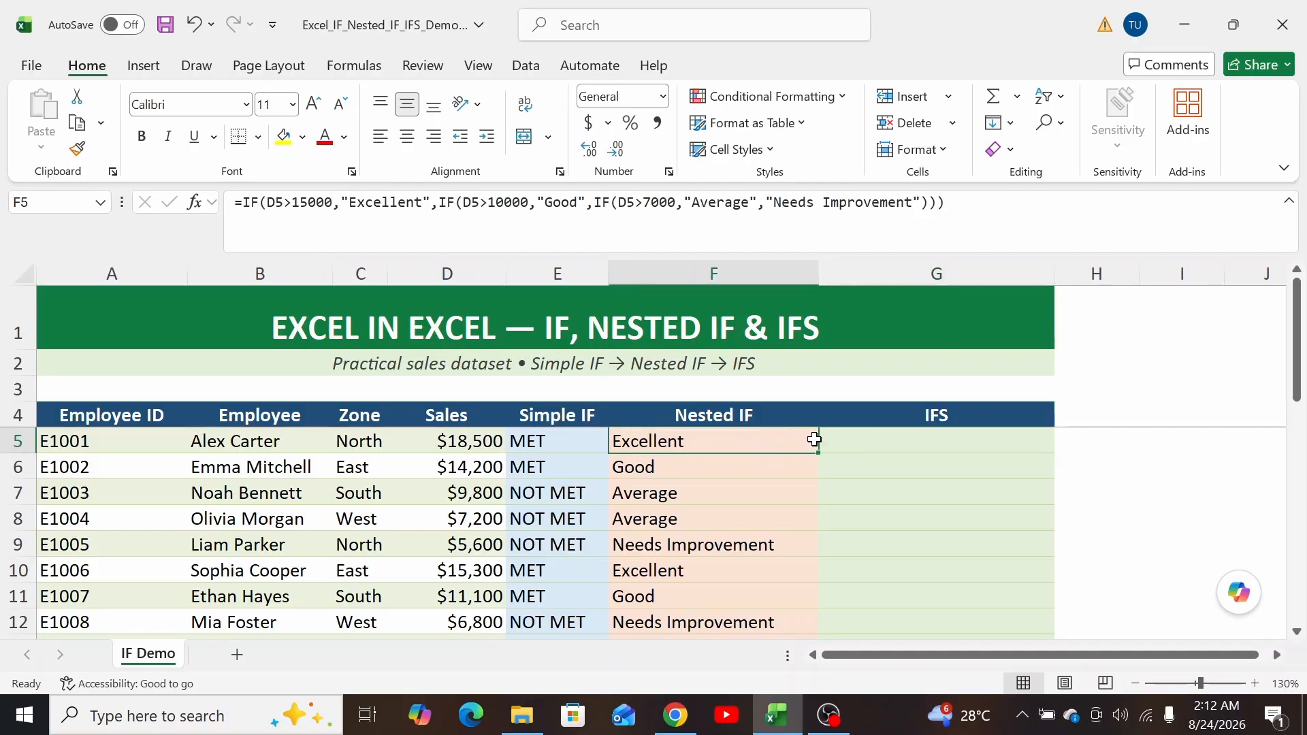
left_click(863, 440)
left_click(749, 441)
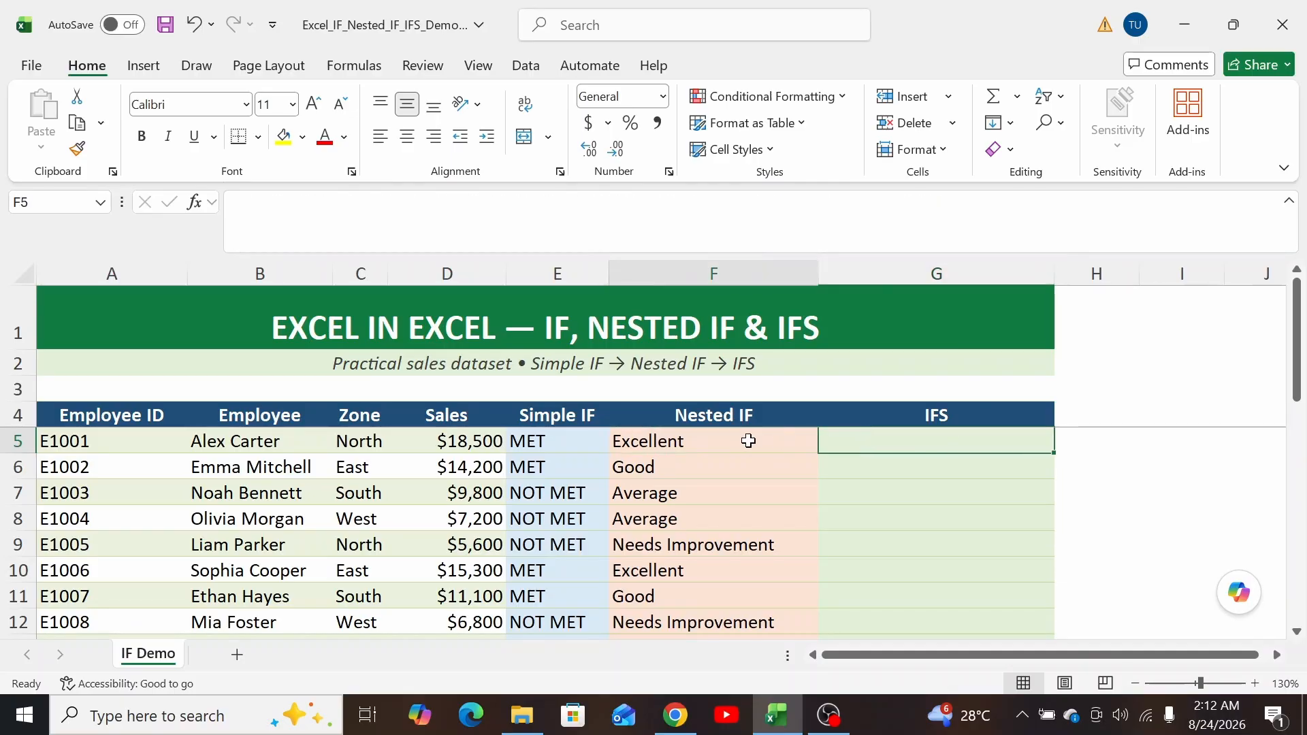
left_click(863, 440)
double_click(772, 442)
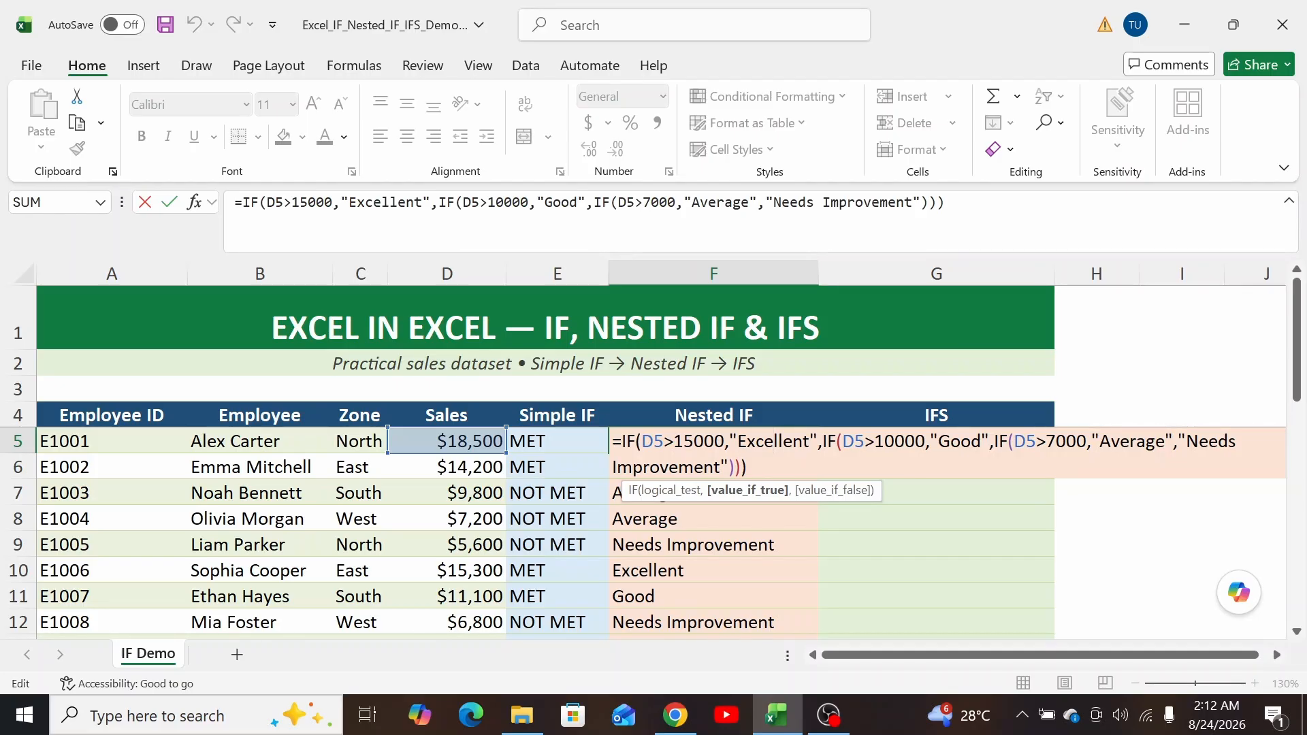
key("ctrl+Return")
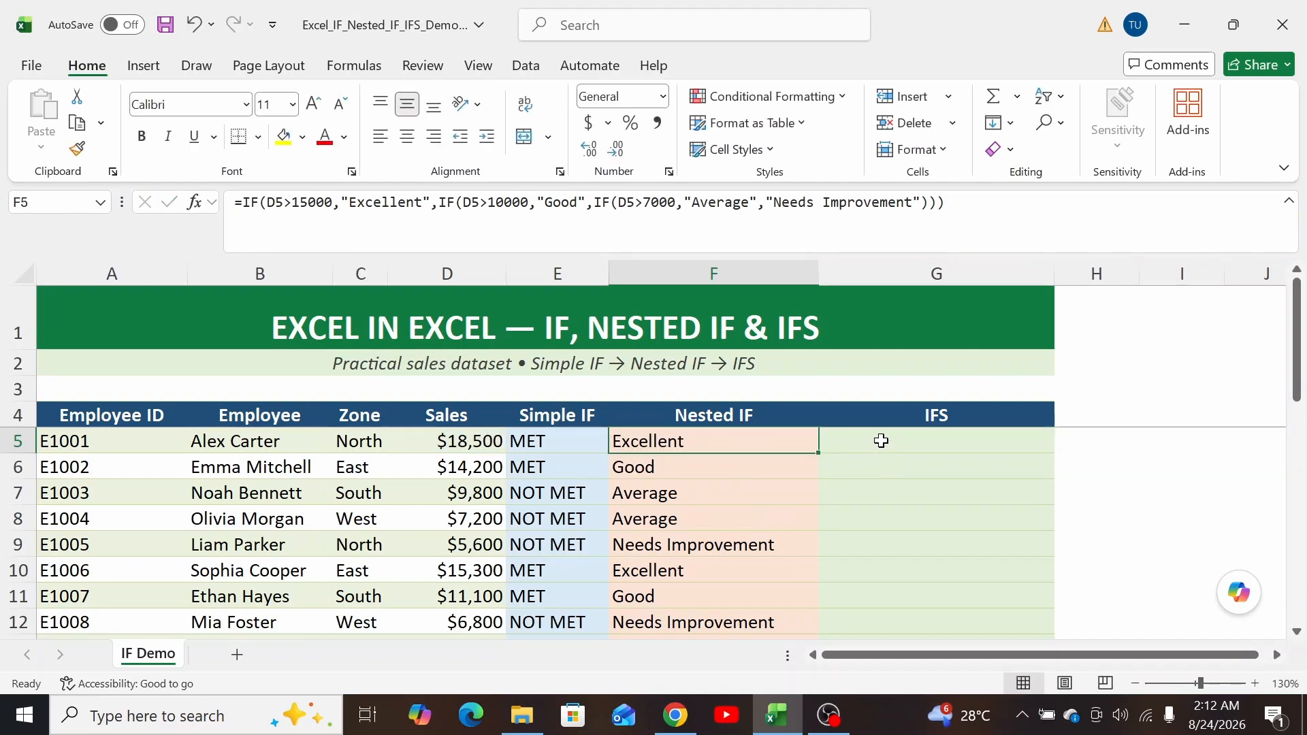
left_click(881, 441)
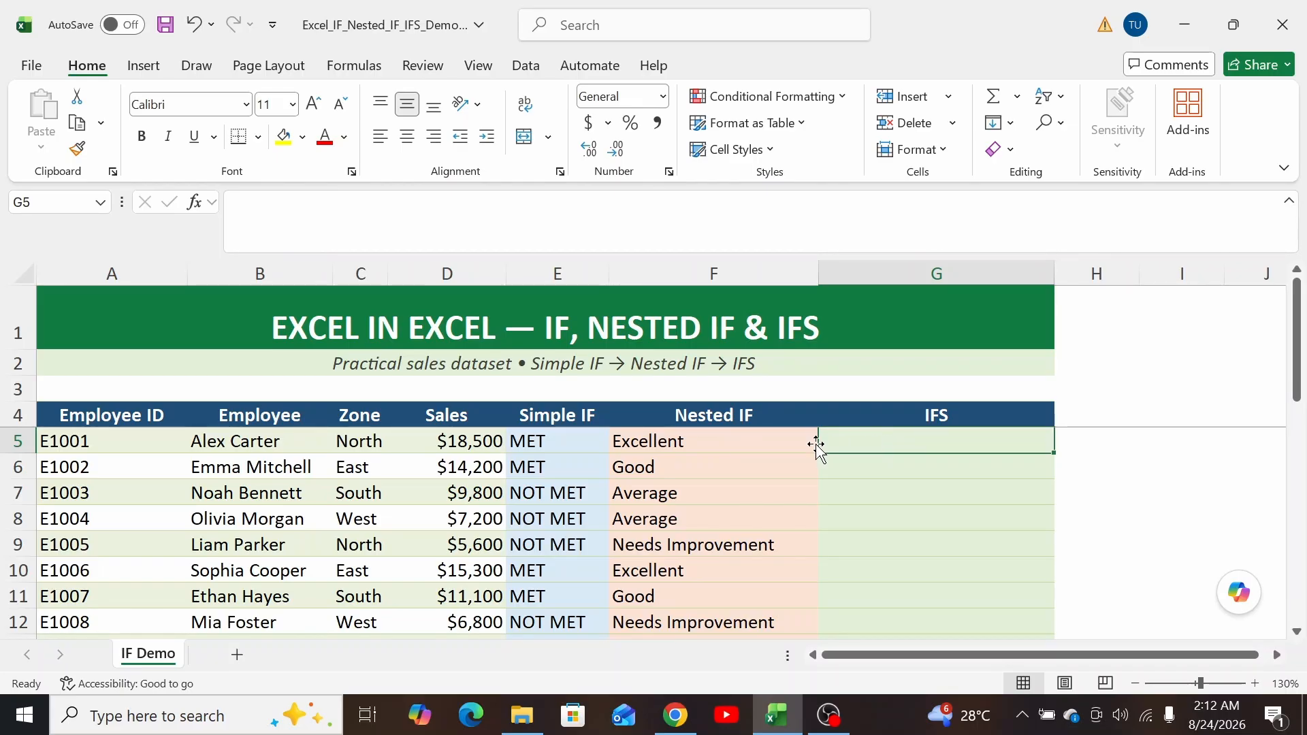
left_click(761, 443)
double_click(763, 442)
key("Escape")
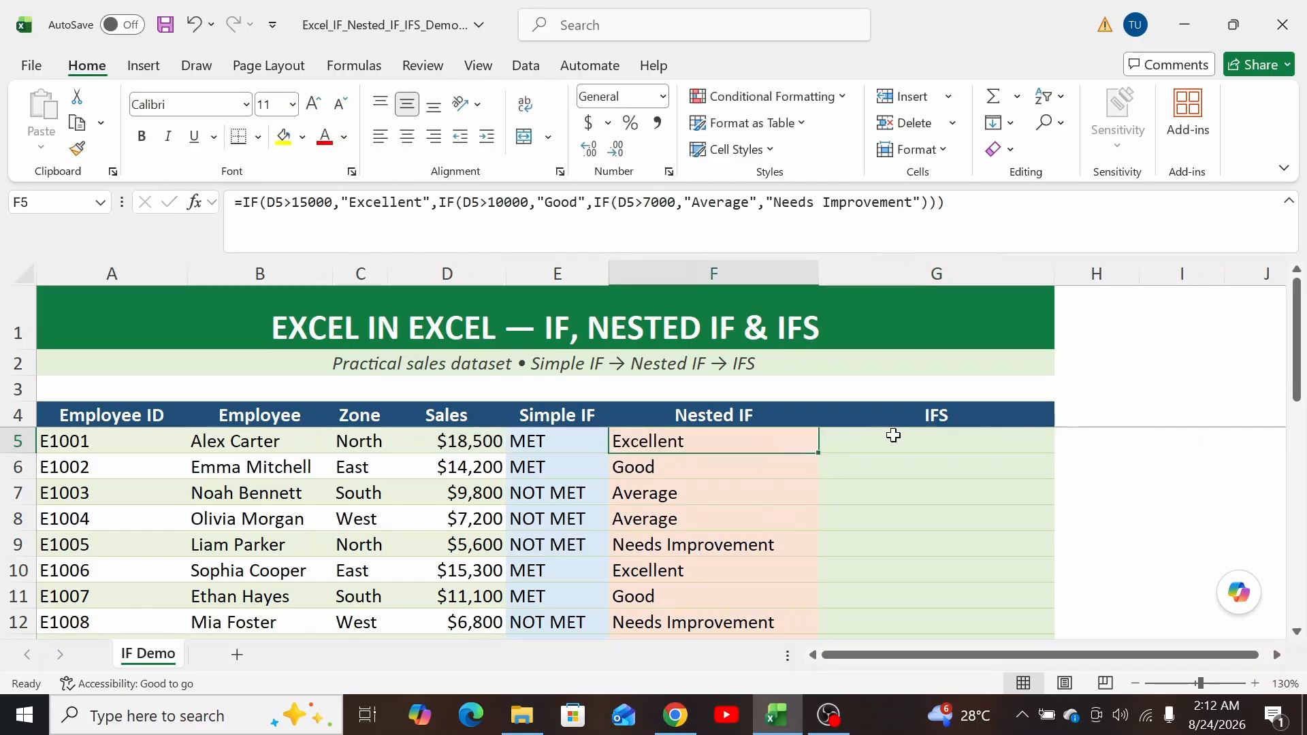
Start an IFS formula in G5 whose first test, D5>15000, returns "Excellent"
left_click(892, 434)
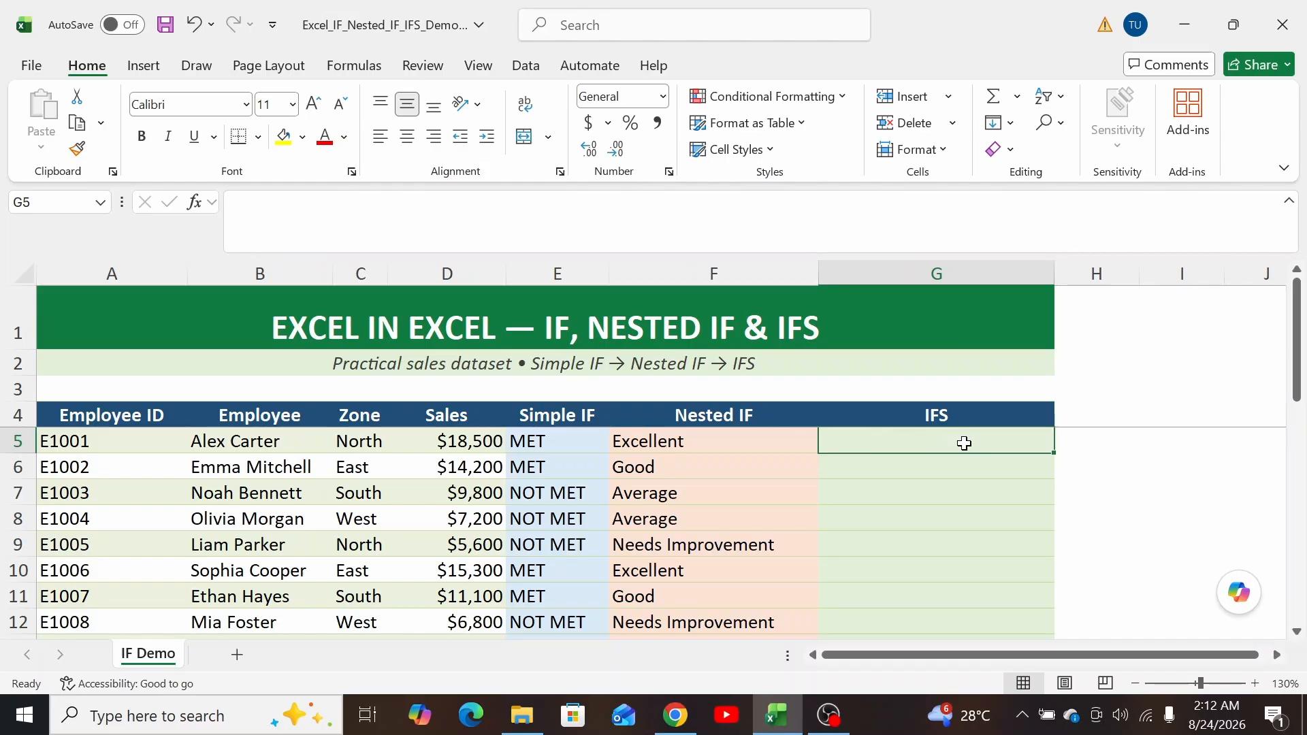
type("=")
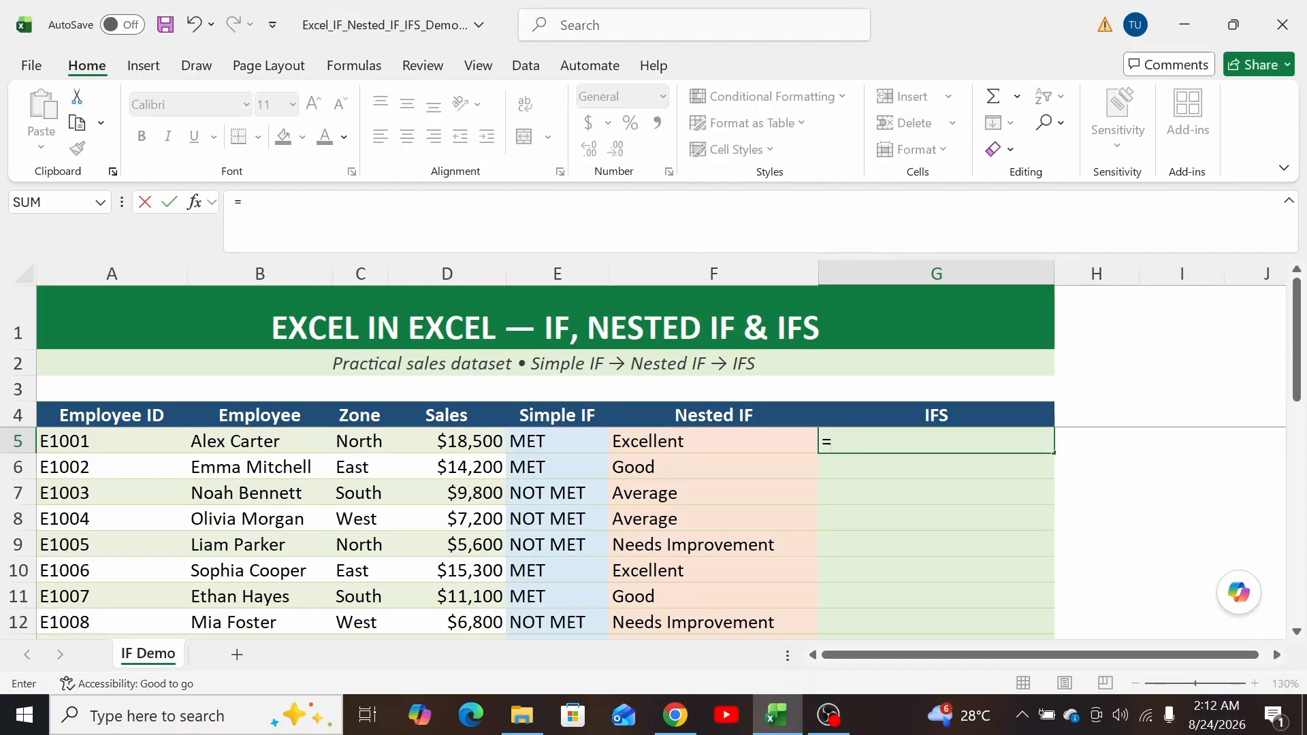
type("ifs")
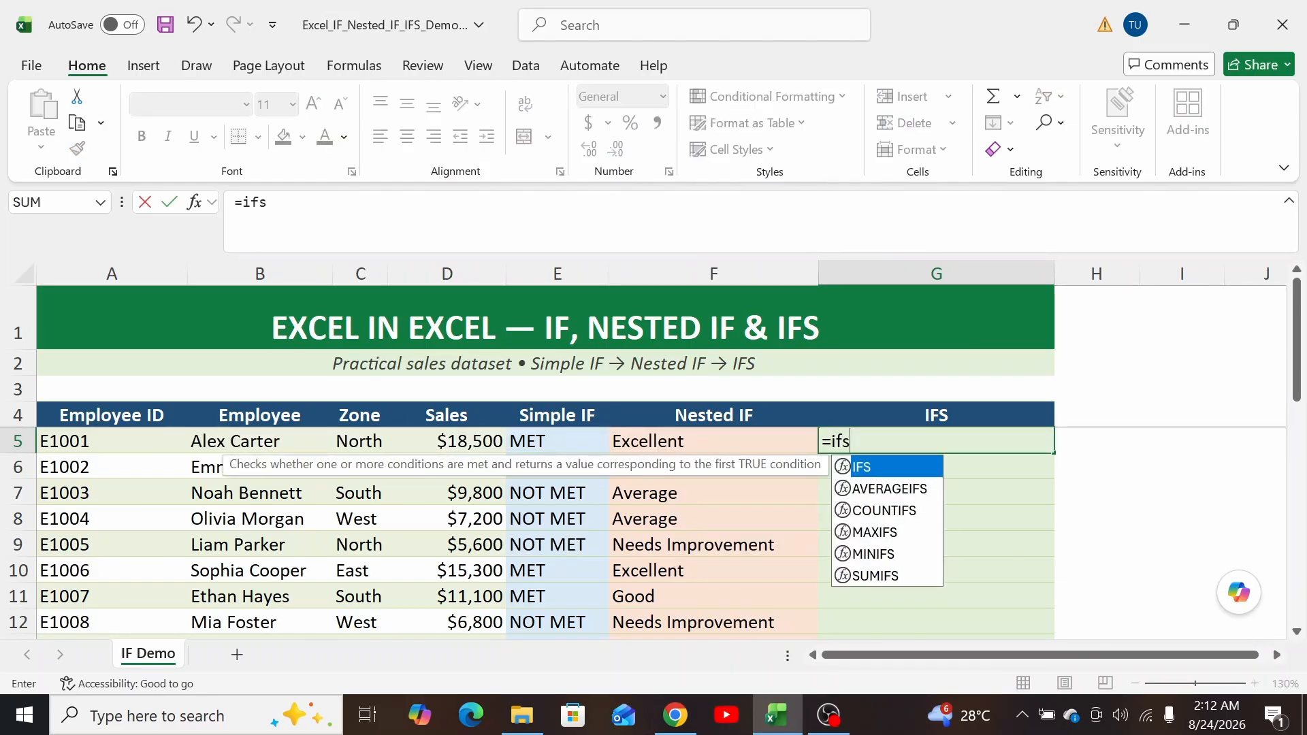
type("(")
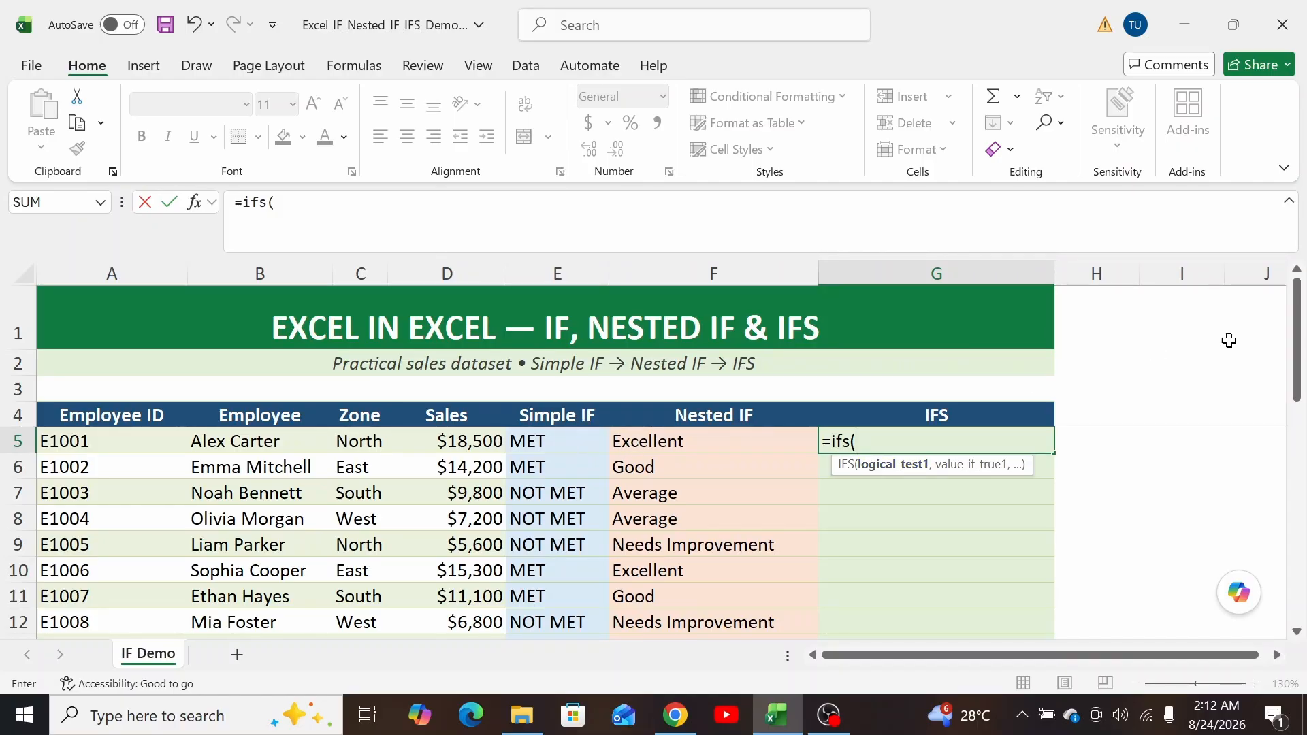
left_click(461, 444)
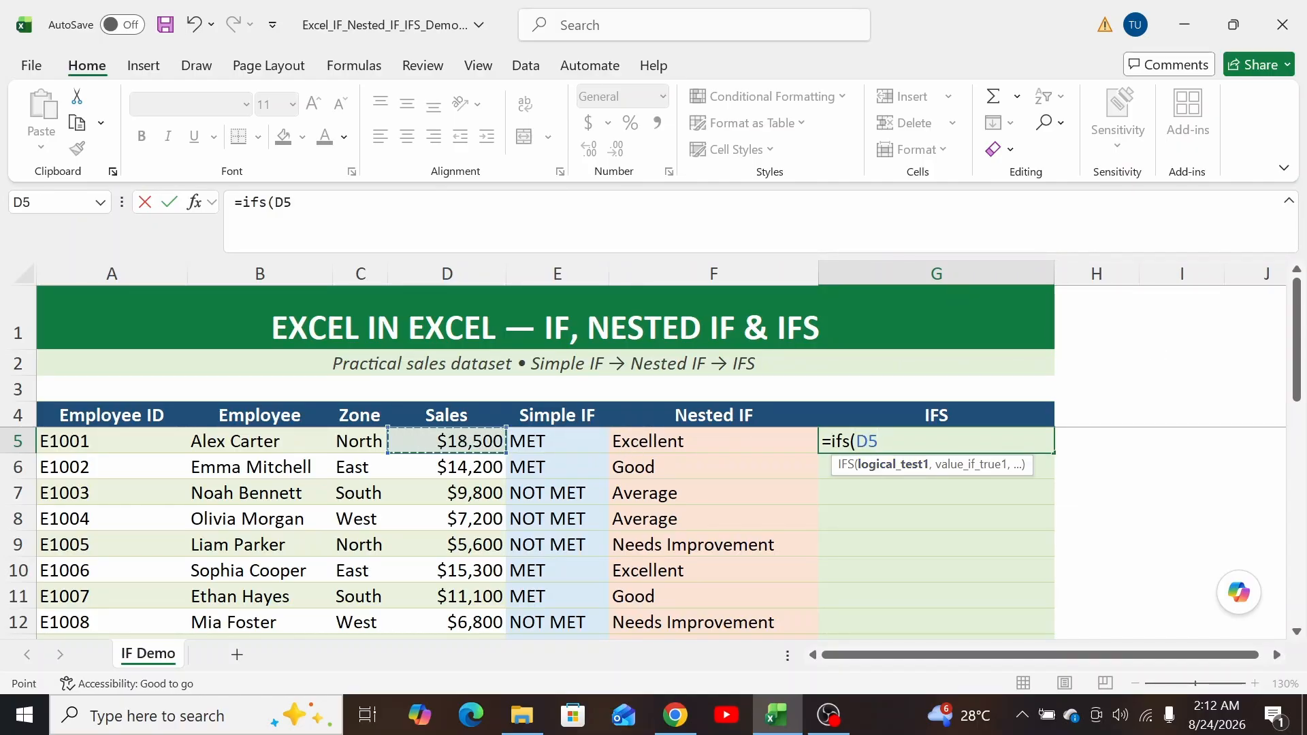
type(">15")
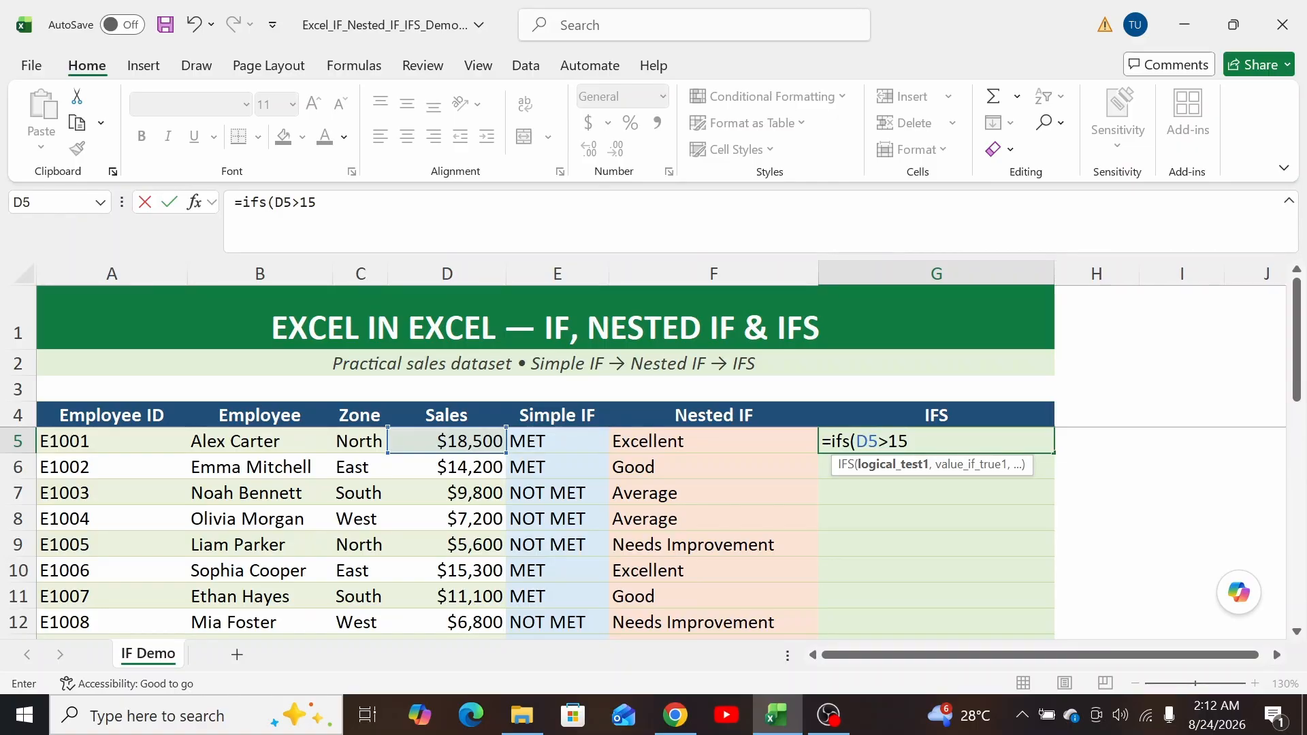
type("000,")
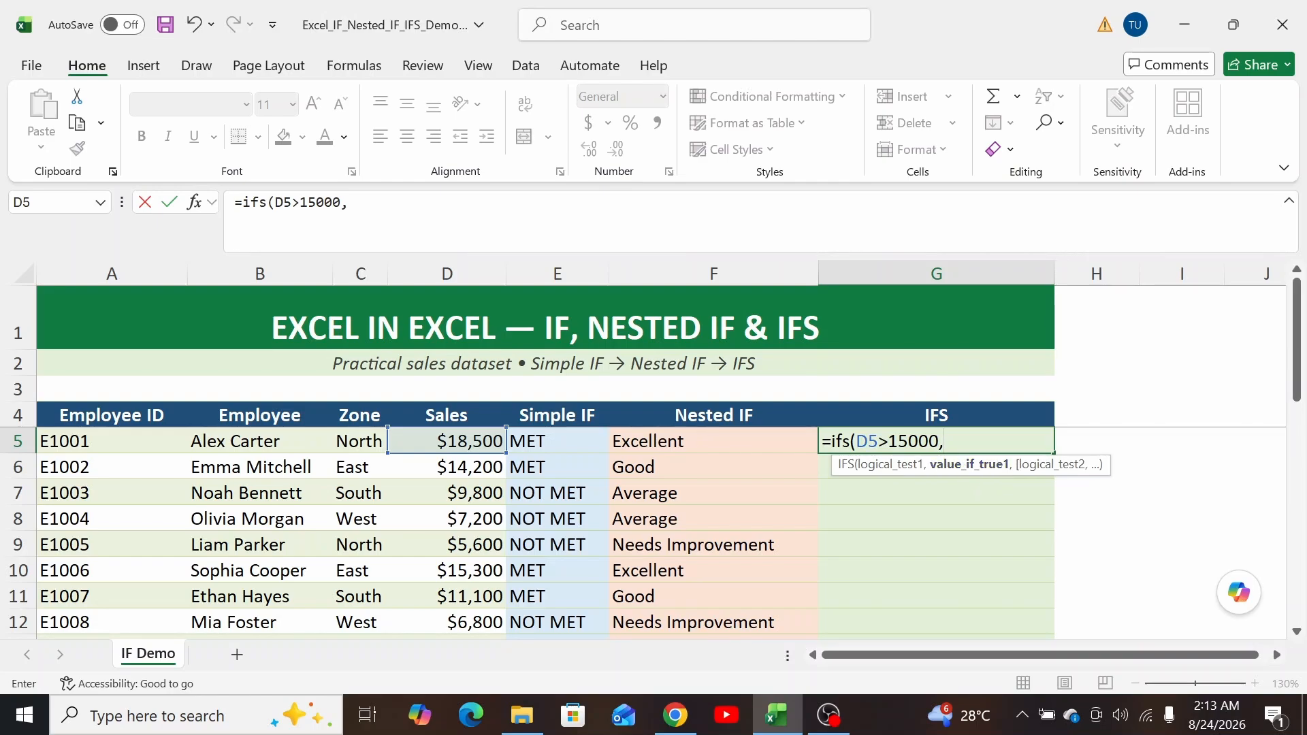
type("\"Excellent\",")
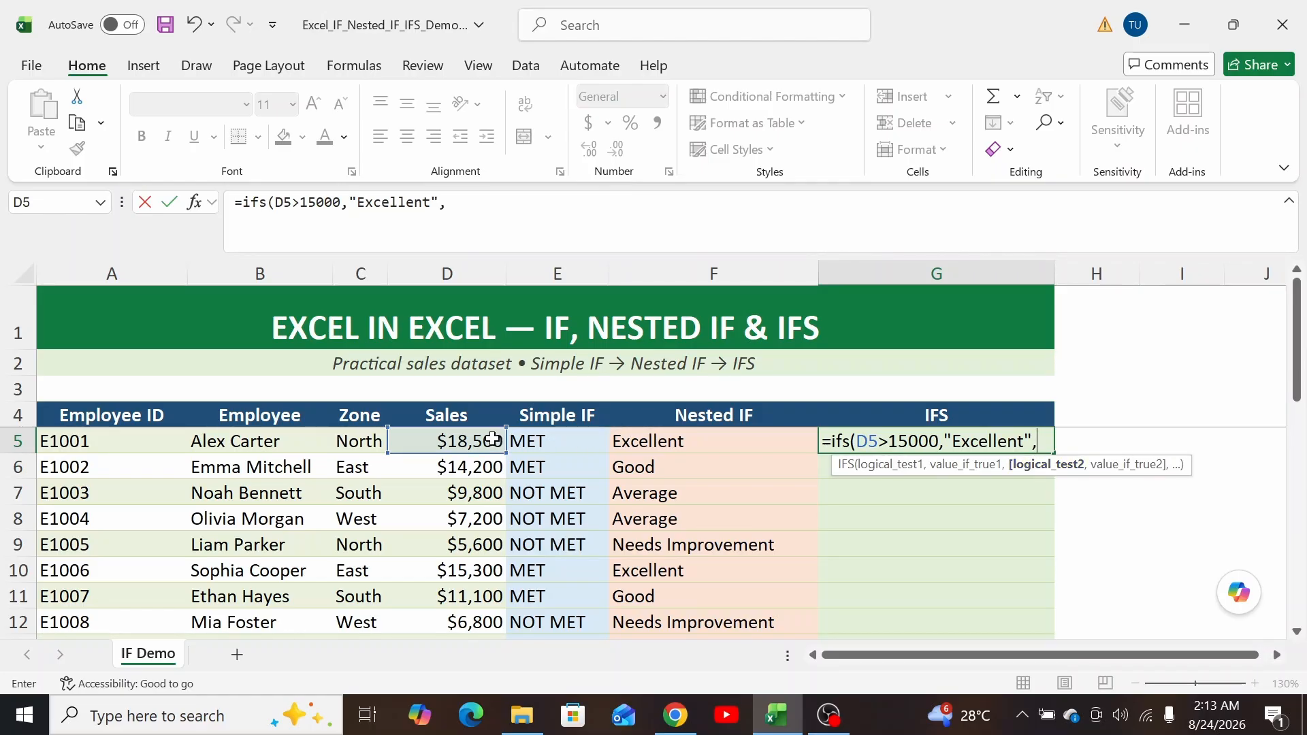
Add a second condition to the G5 IFS formula, testing D5>10000 and returning "Good"
left_click(466, 440)
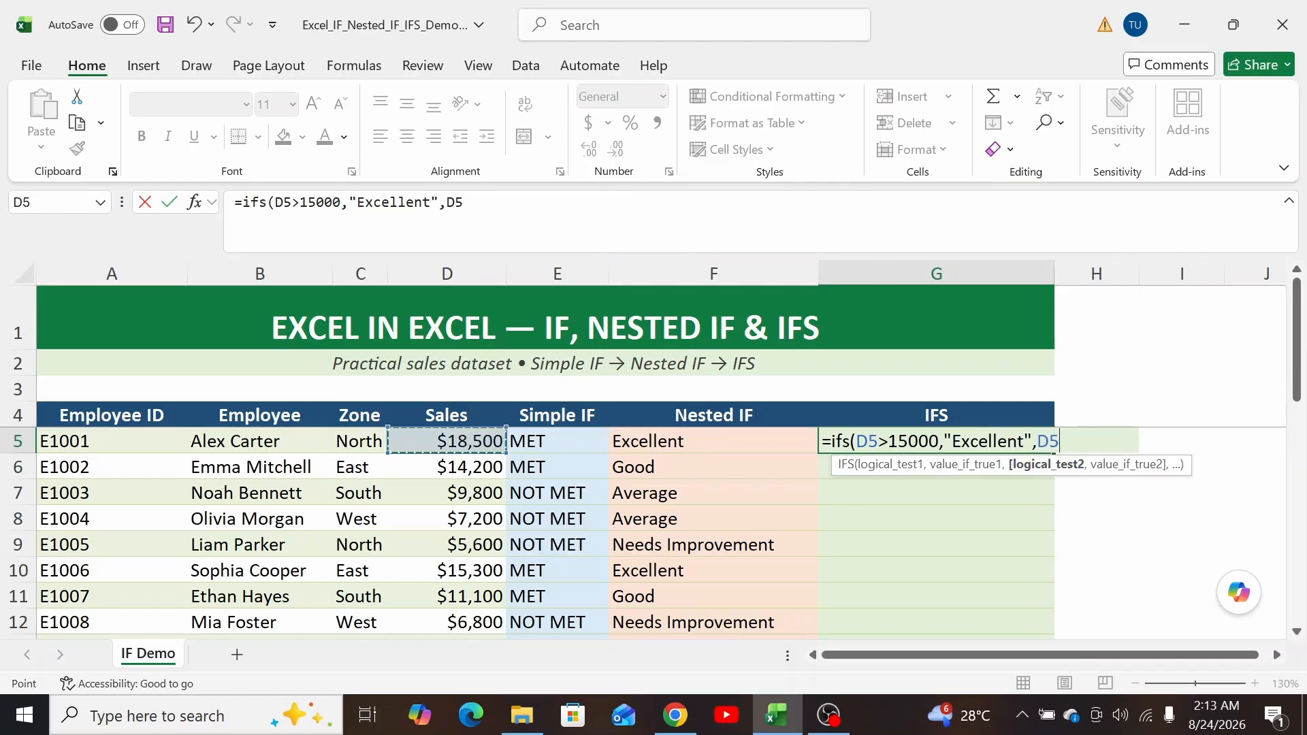
type(">10000,")
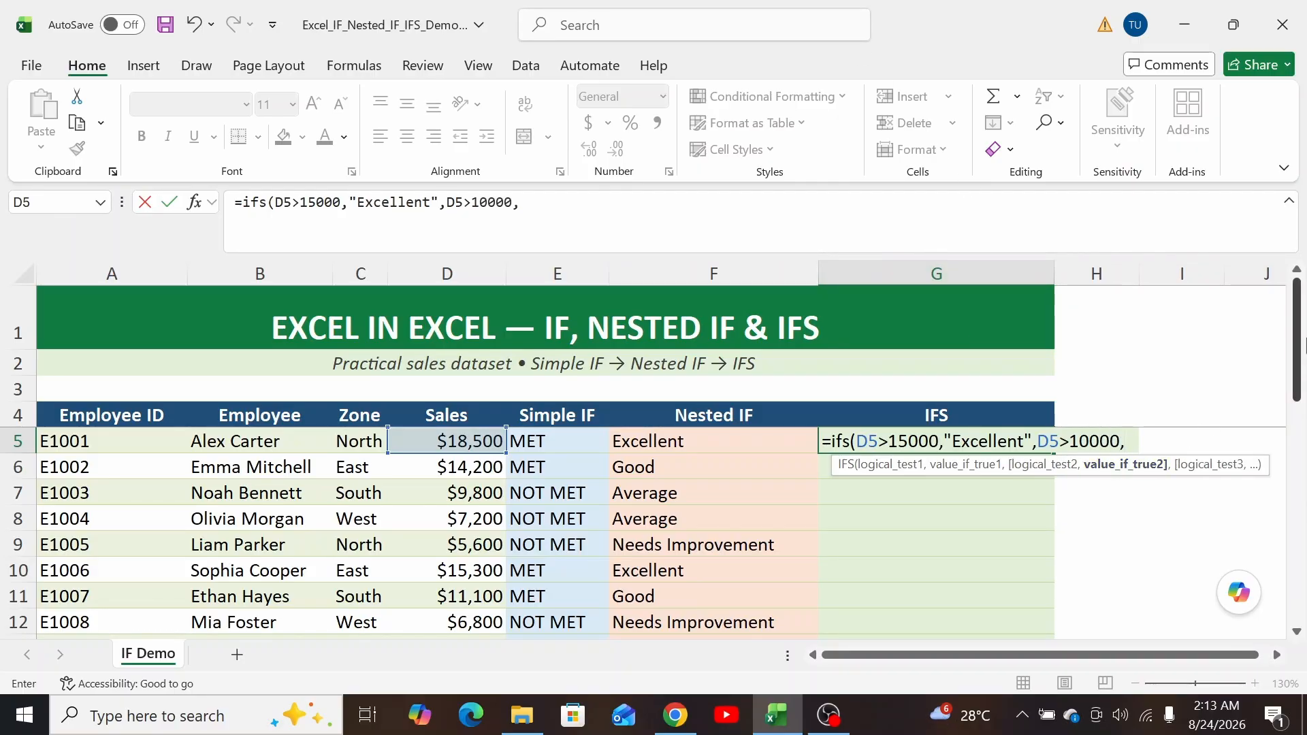
type("\"")
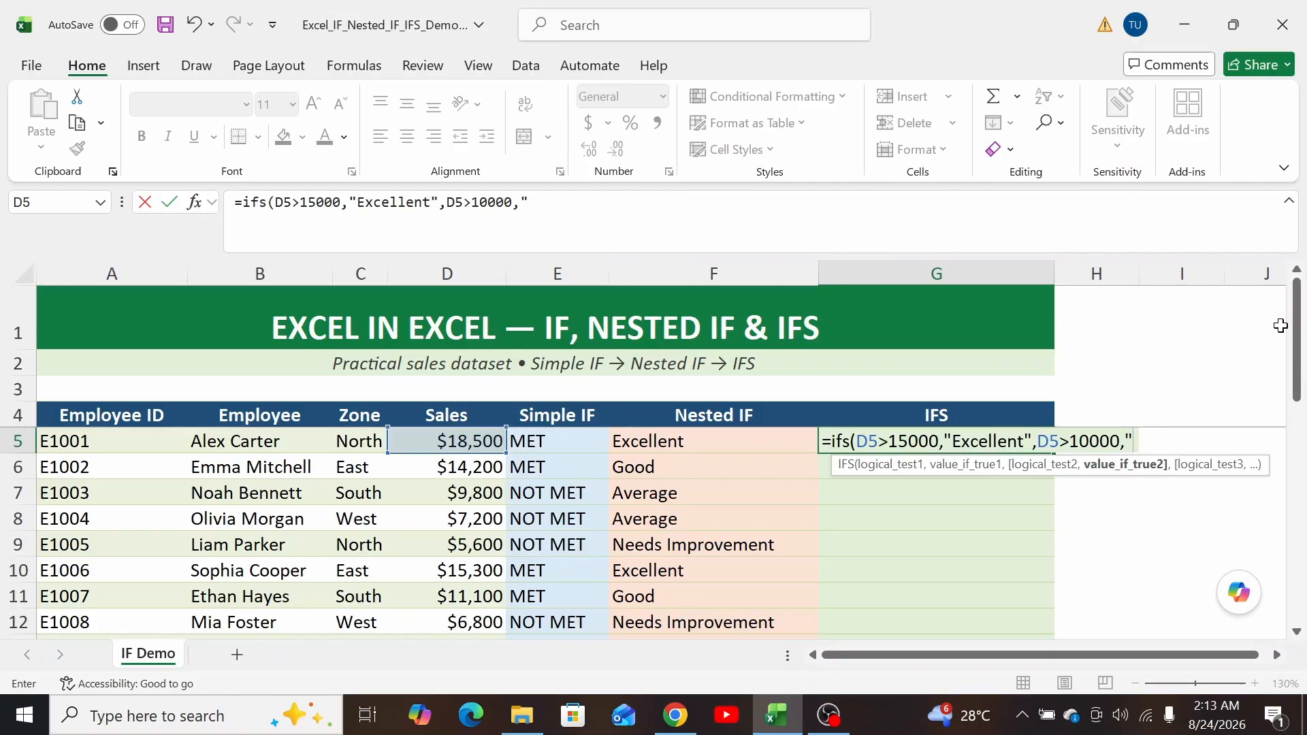
type("Good\",")
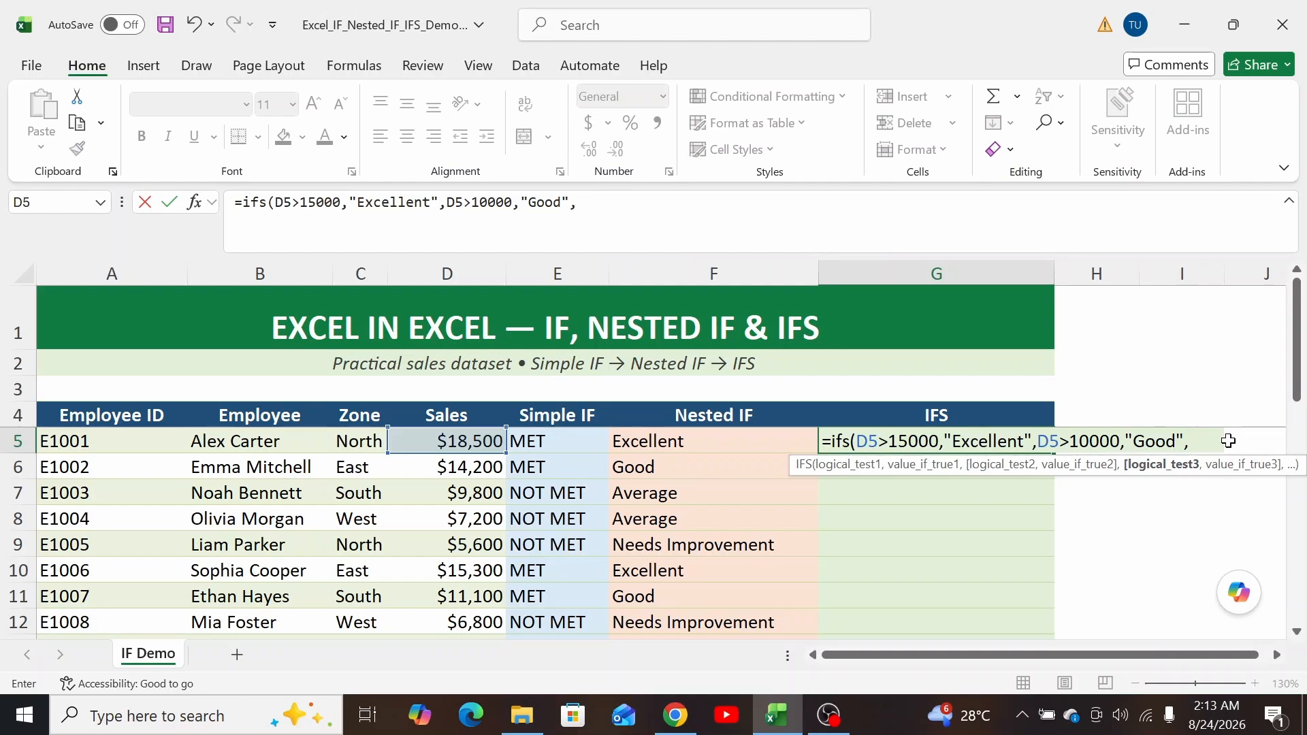
Add a third condition to the G5 IFS formula, testing D5>7000 and returning "Average", and complete the formula
left_click(467, 442)
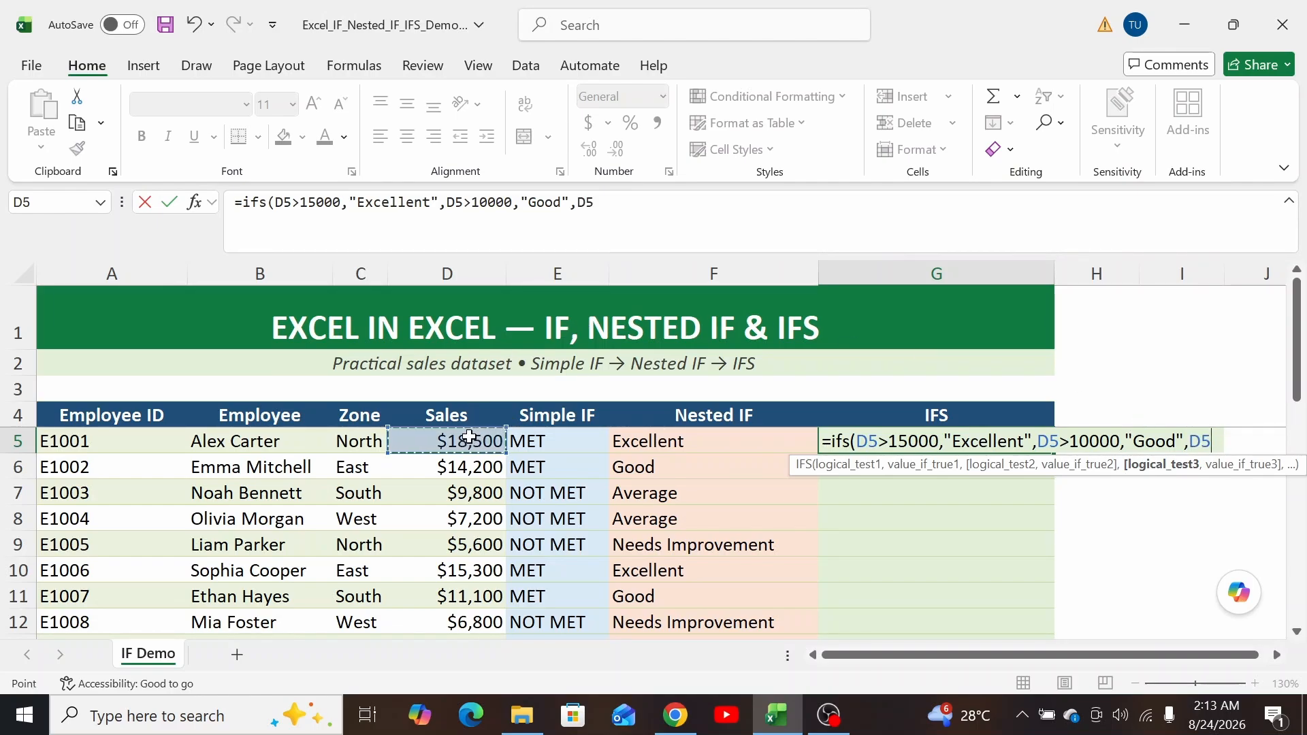
type(">7000")
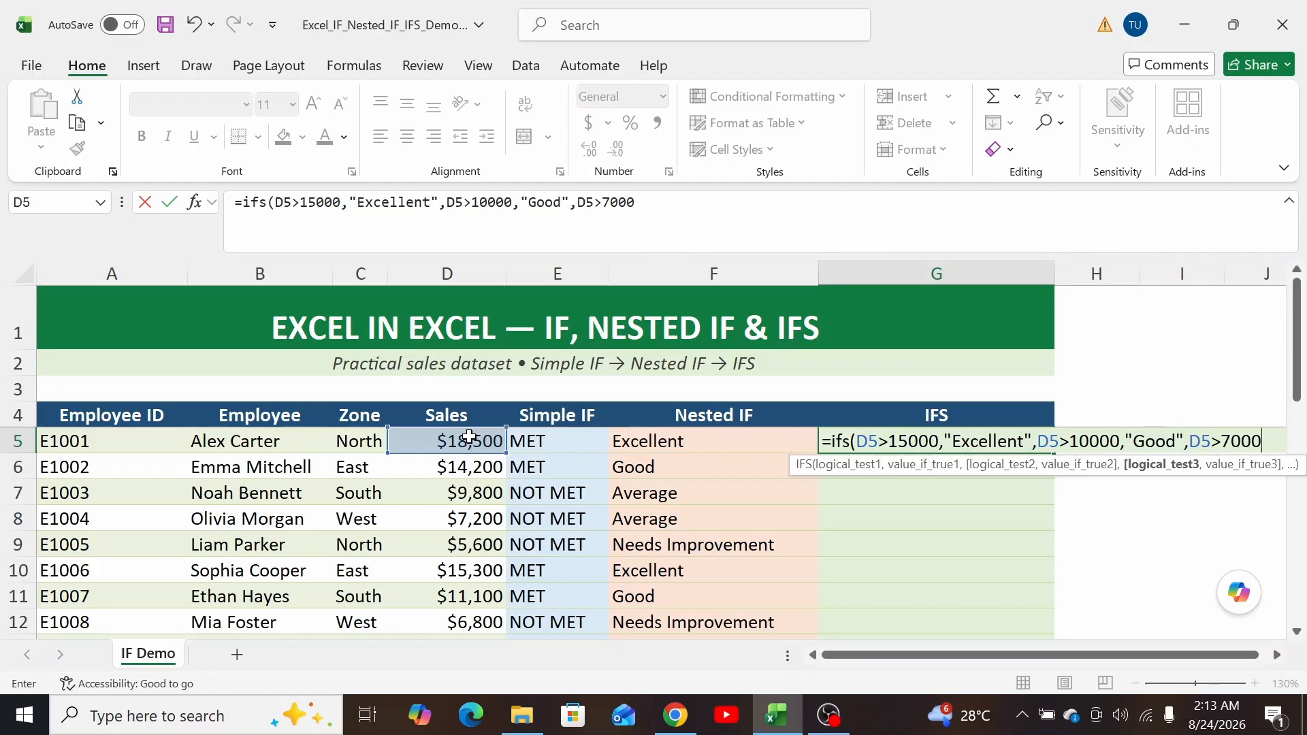
type(",")
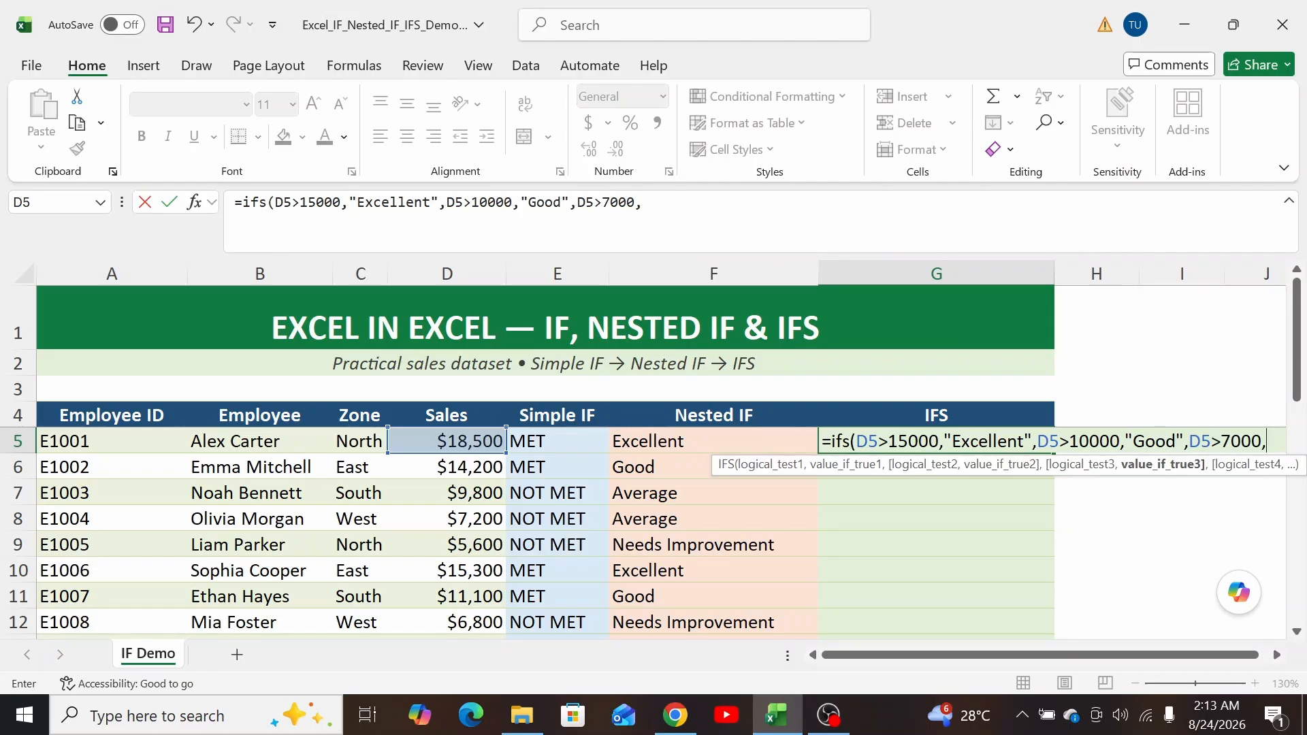
type("\"Average\"")
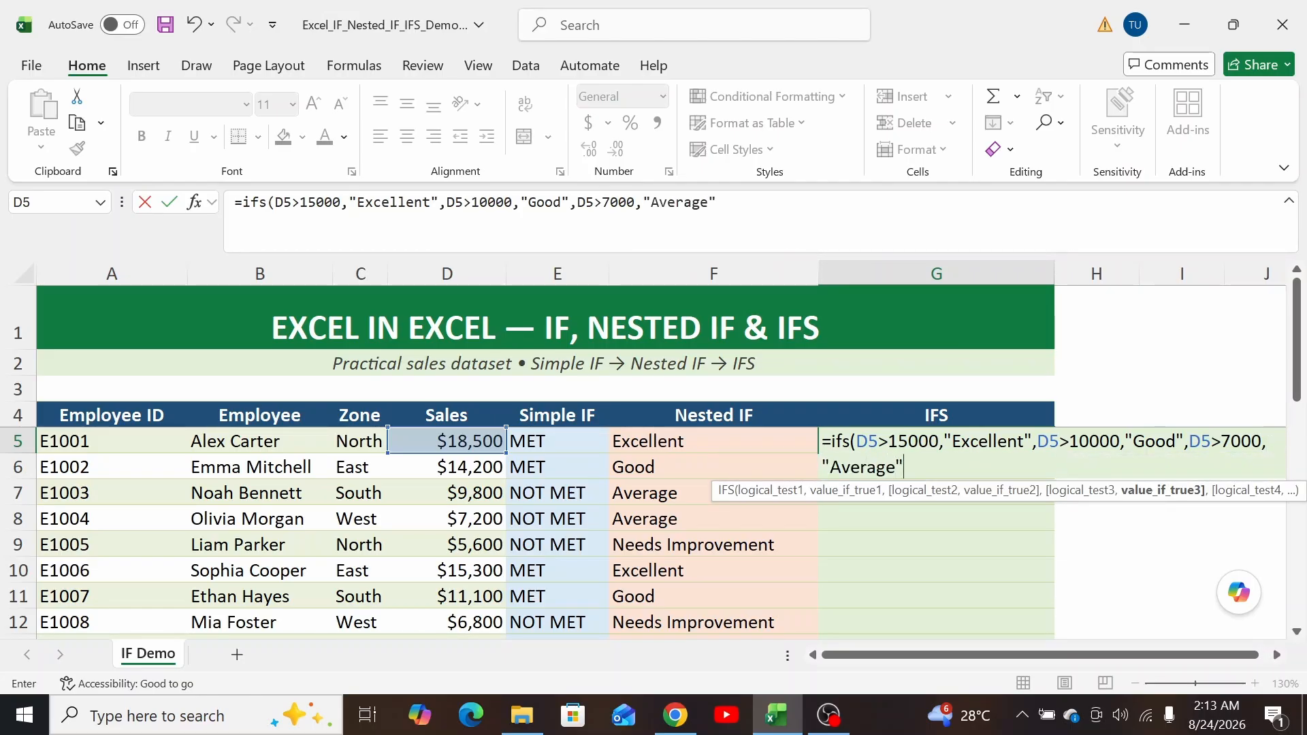
type(",")
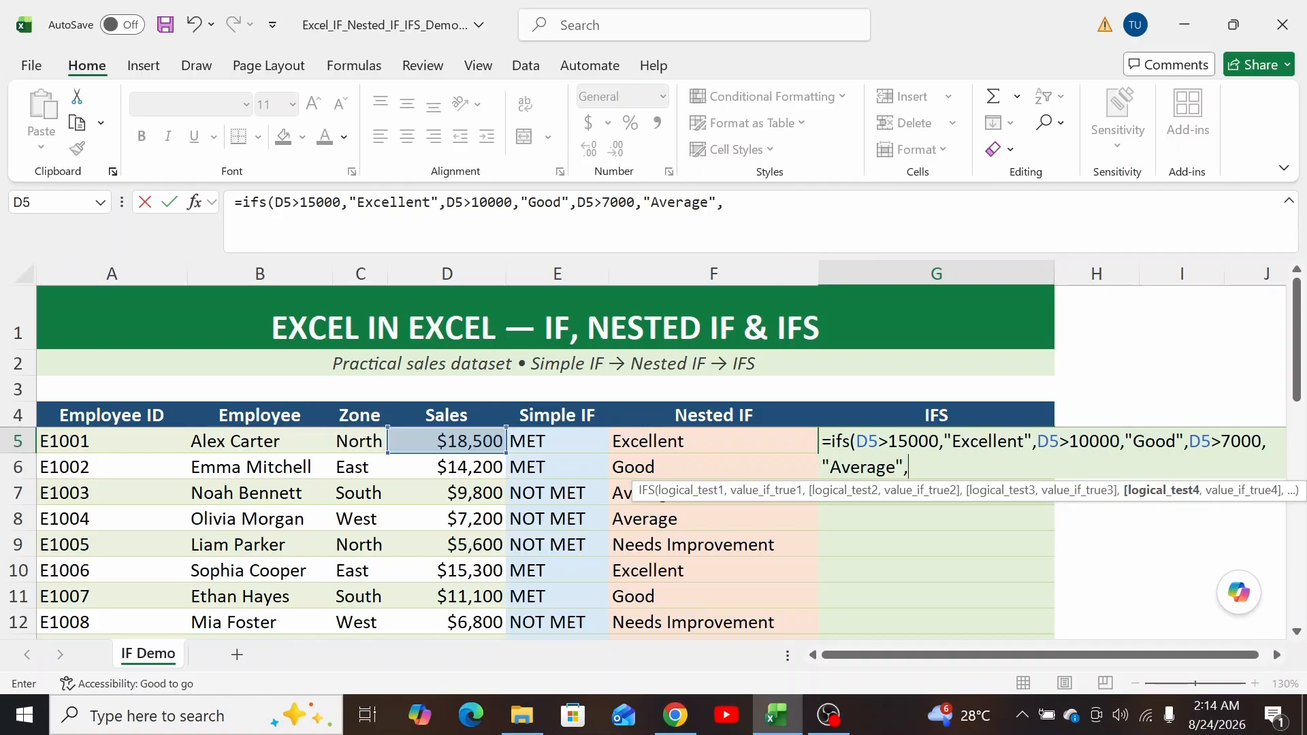
key("BackSpace")
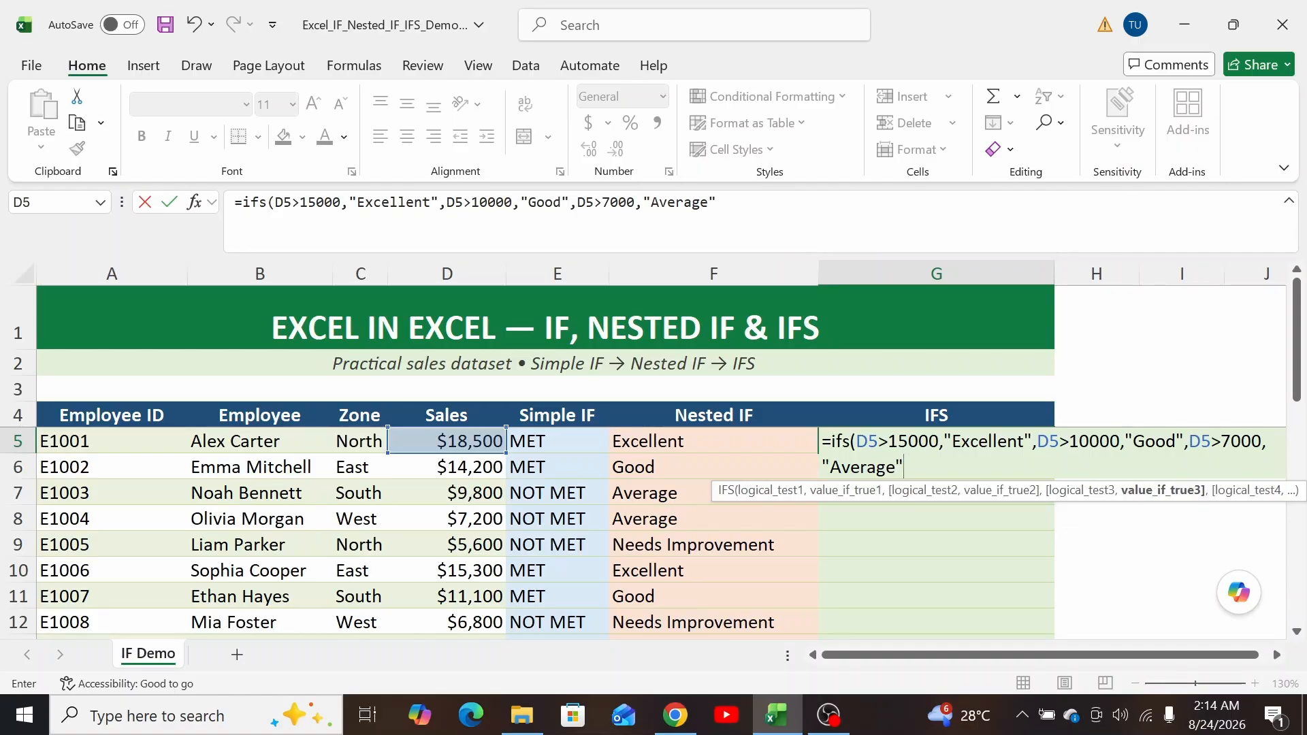
type(")")
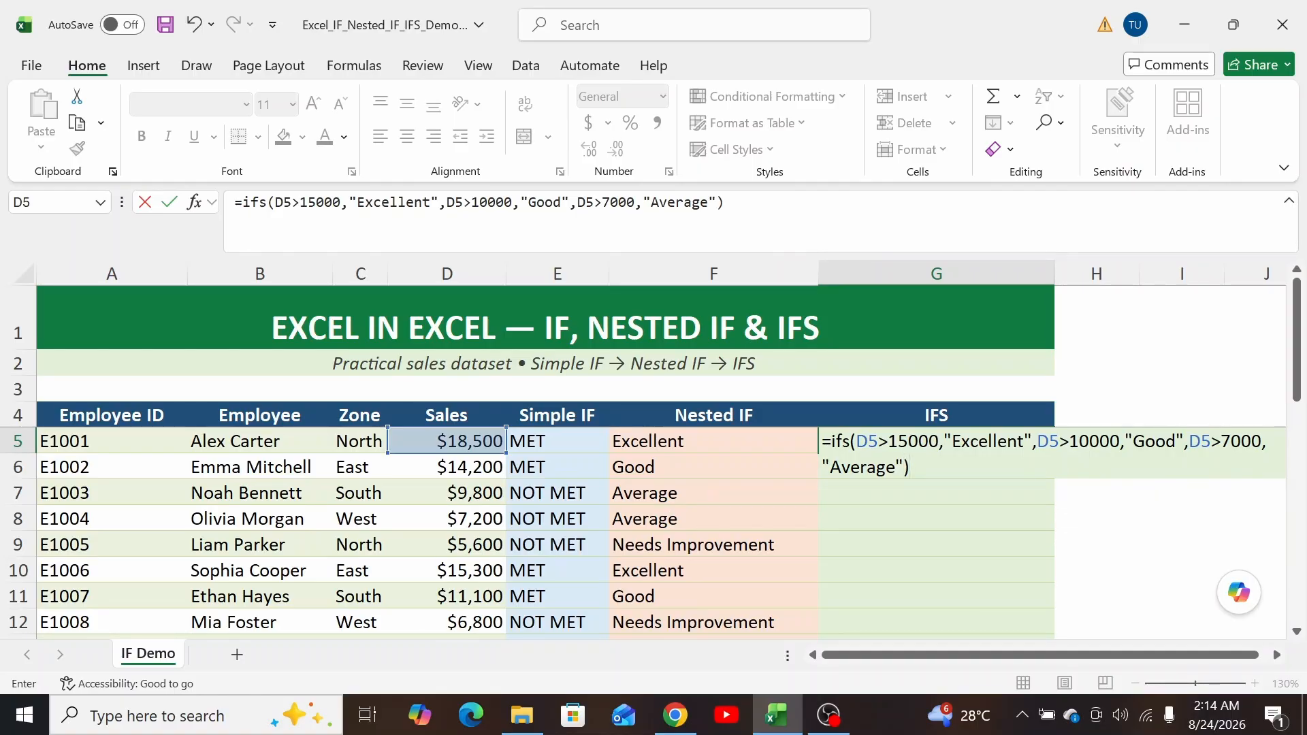
key("Return")
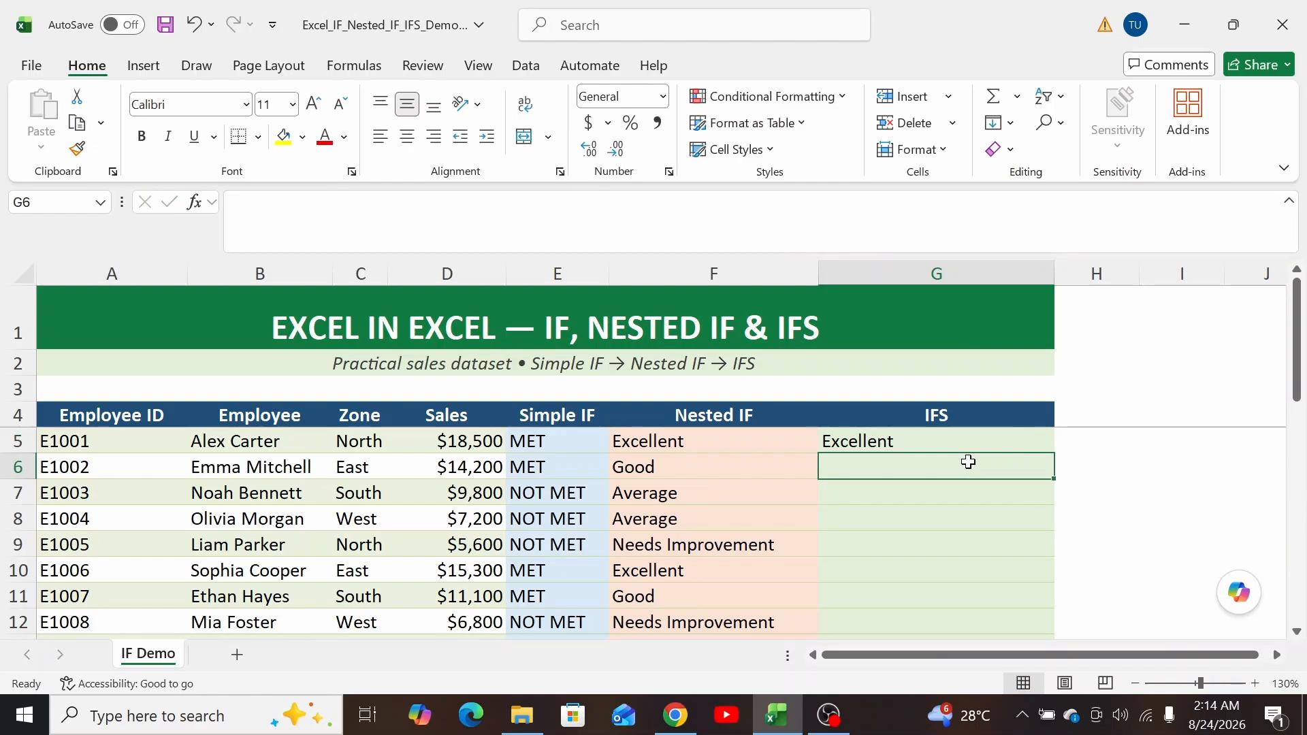
Fill the G5 IFS formula down the IFS column
left_click(856, 437)
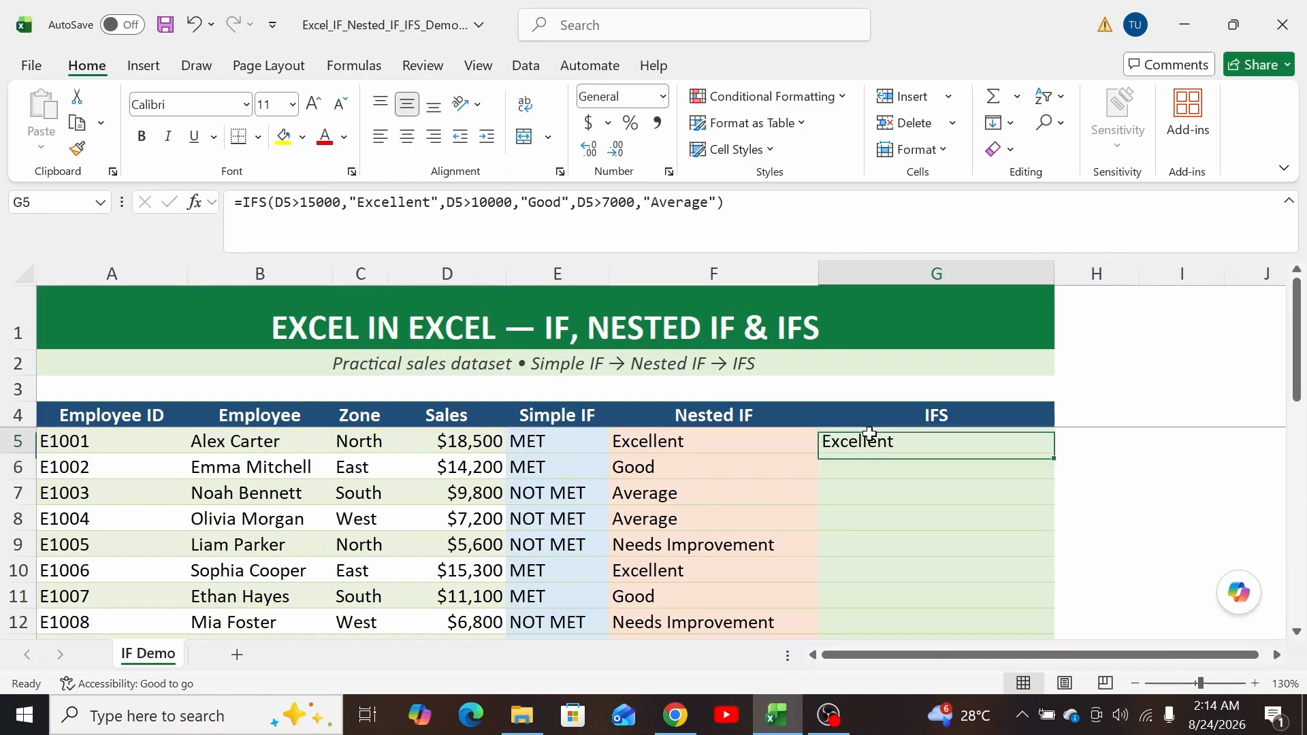
left_click(751, 443)
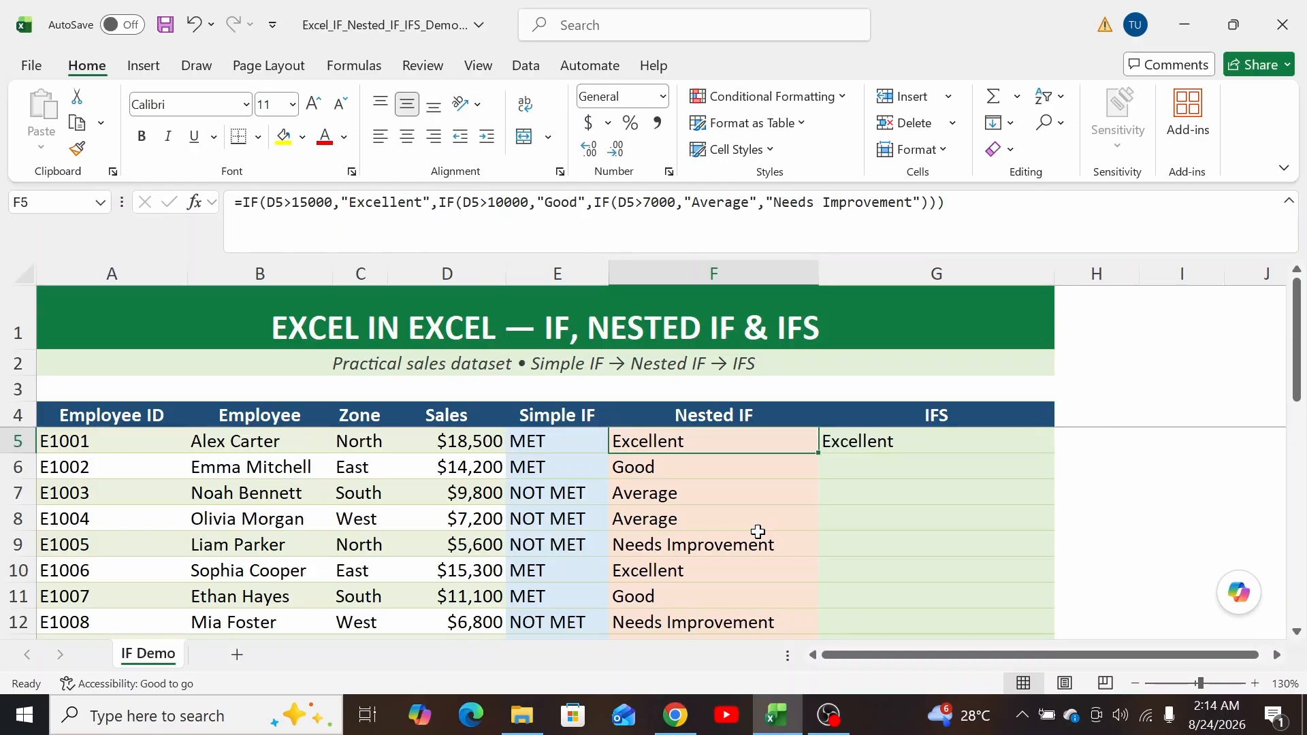
left_click(965, 444)
double_click(1054, 455)
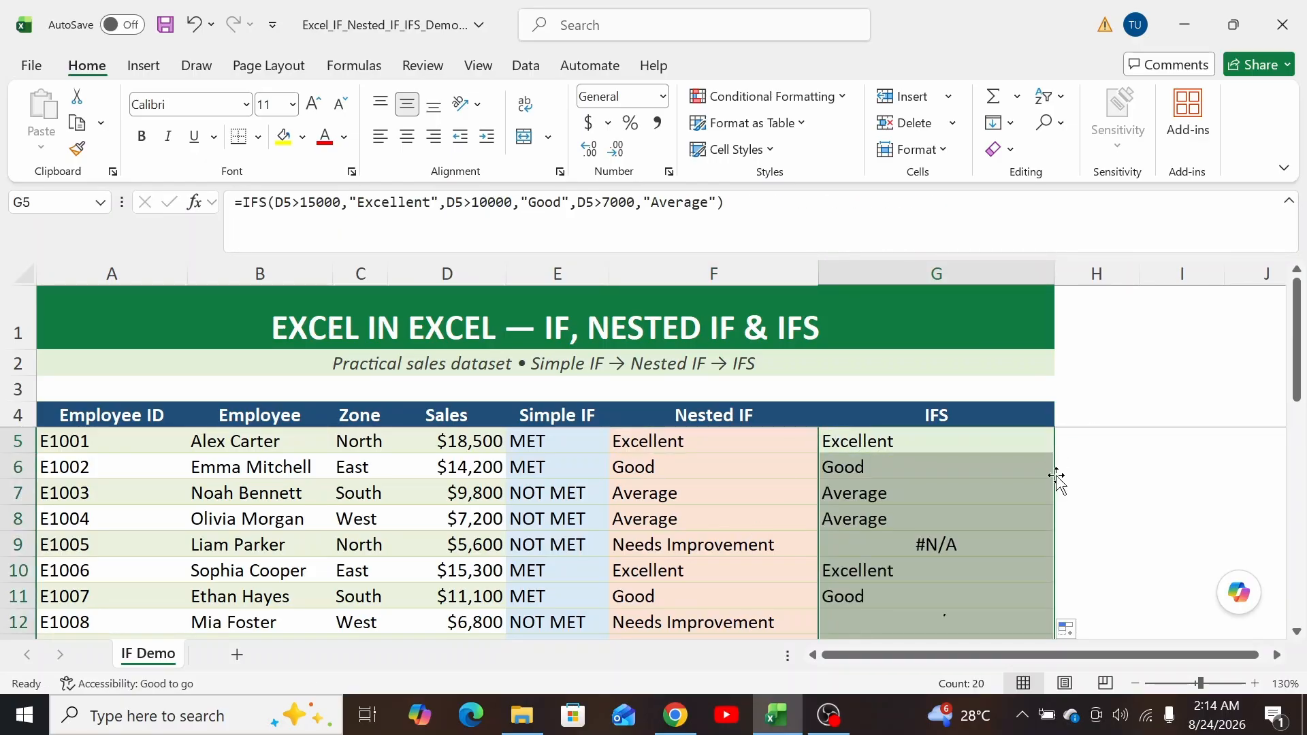
Compare the IFS result in G9 with the Nested IF result and Sales value in row 9, checking the G5 formula's conditions
left_click(964, 546)
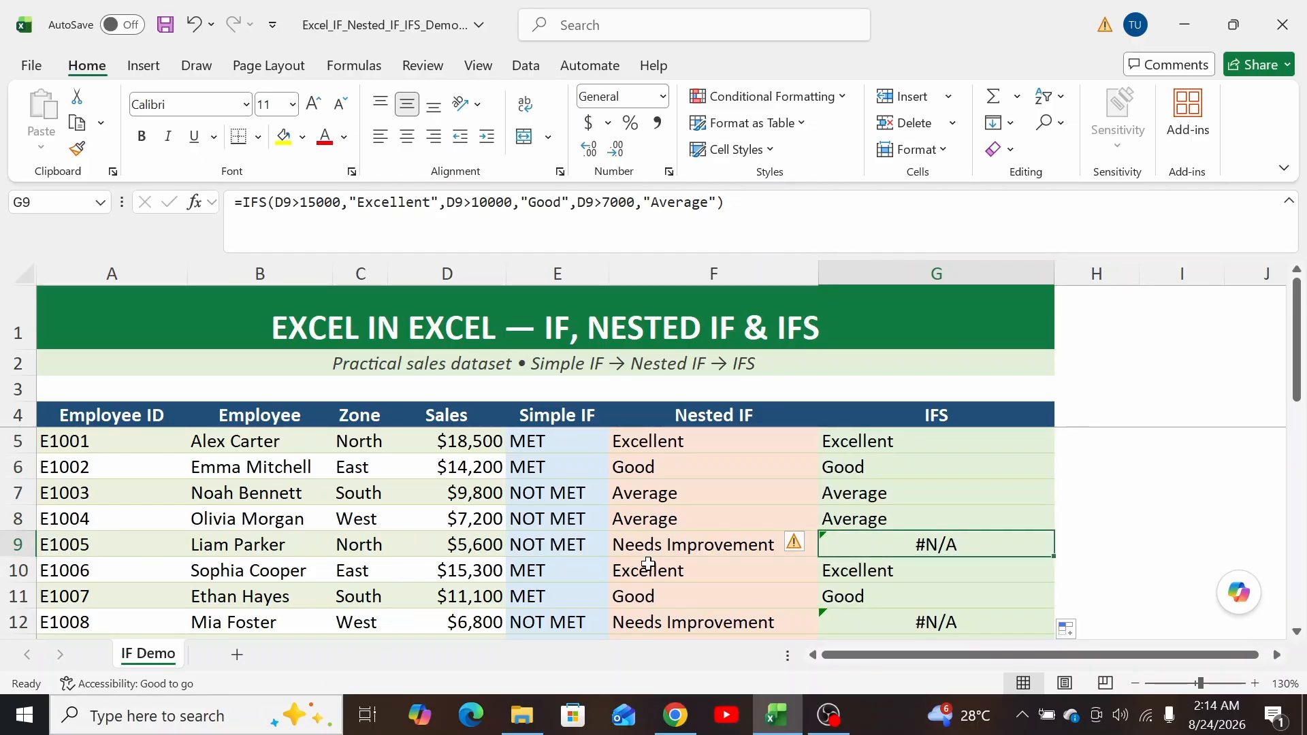
left_click(682, 544)
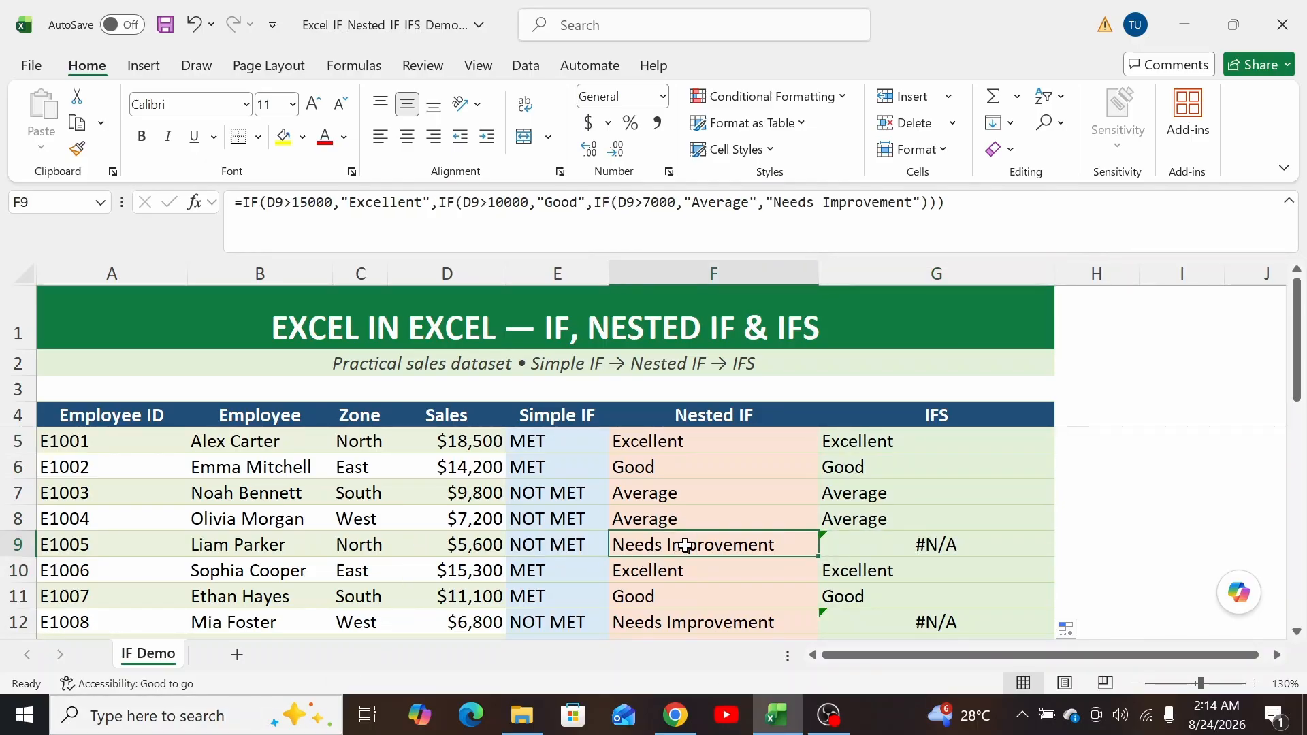
left_click(901, 545)
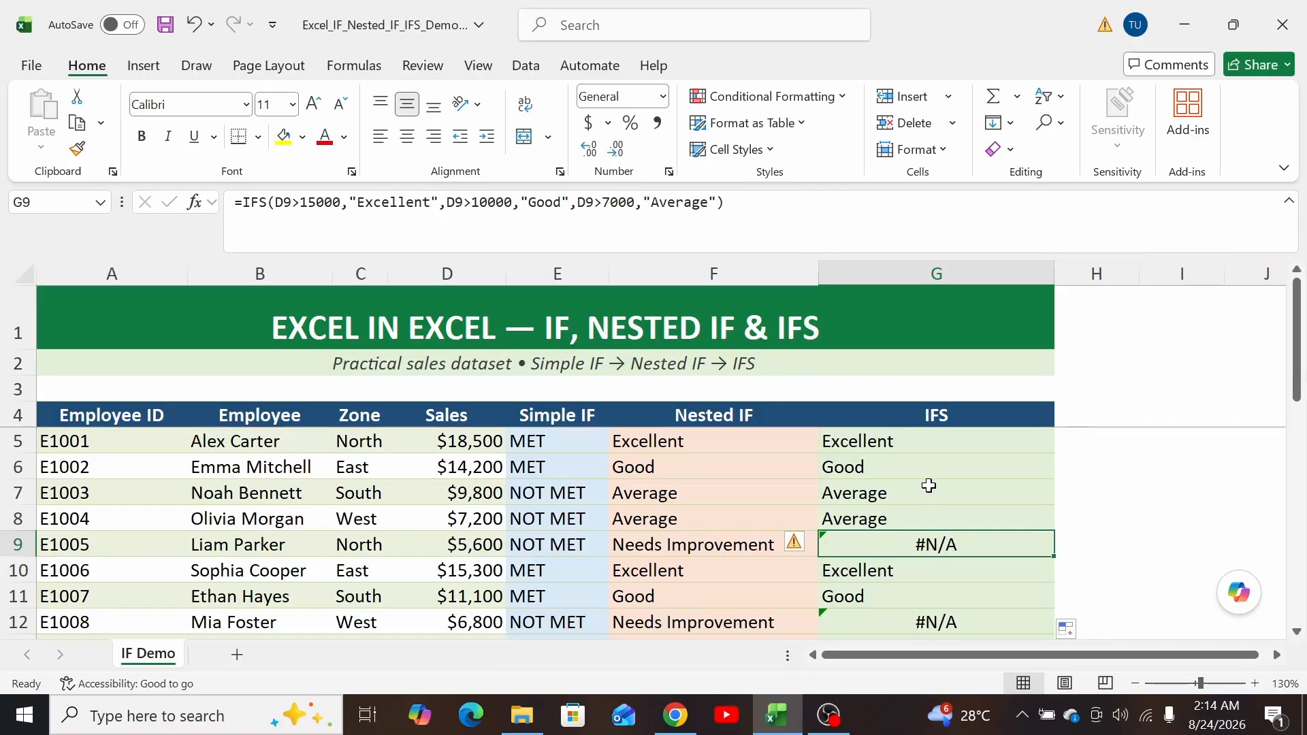
double_click(931, 440)
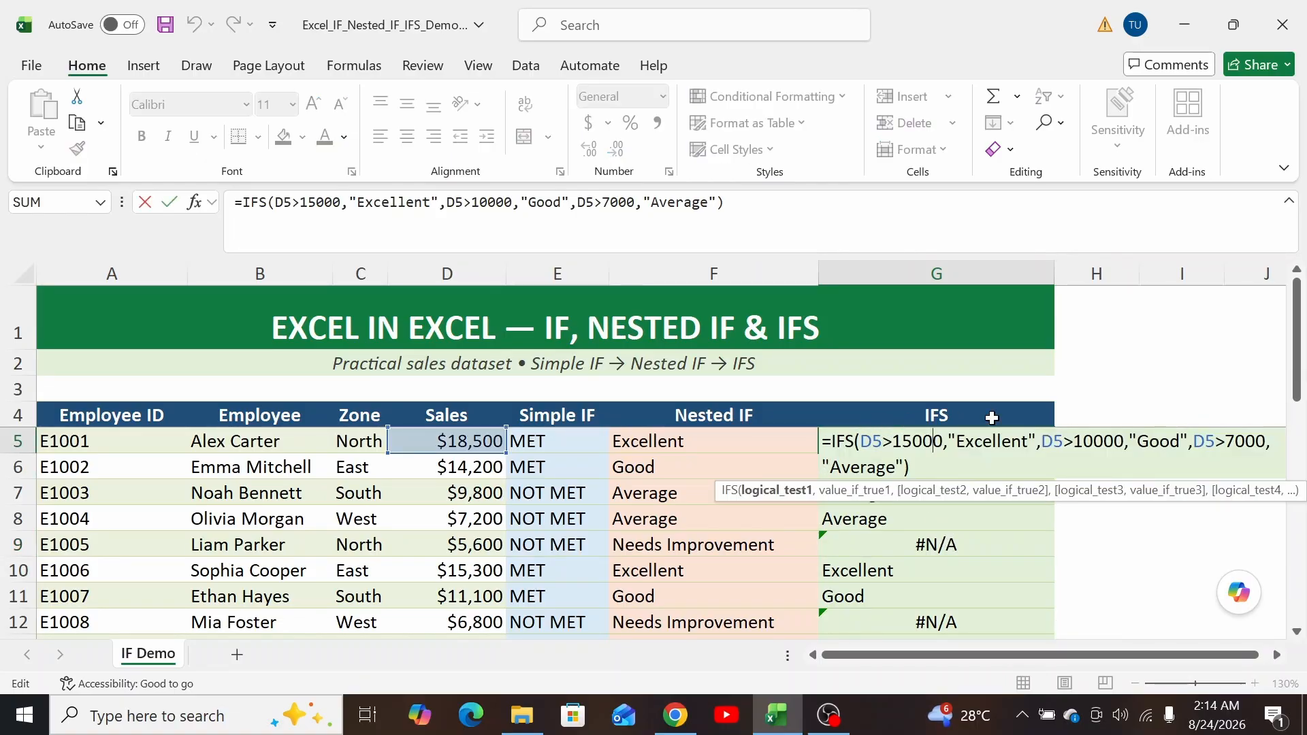
key("Escape")
left_click(946, 550)
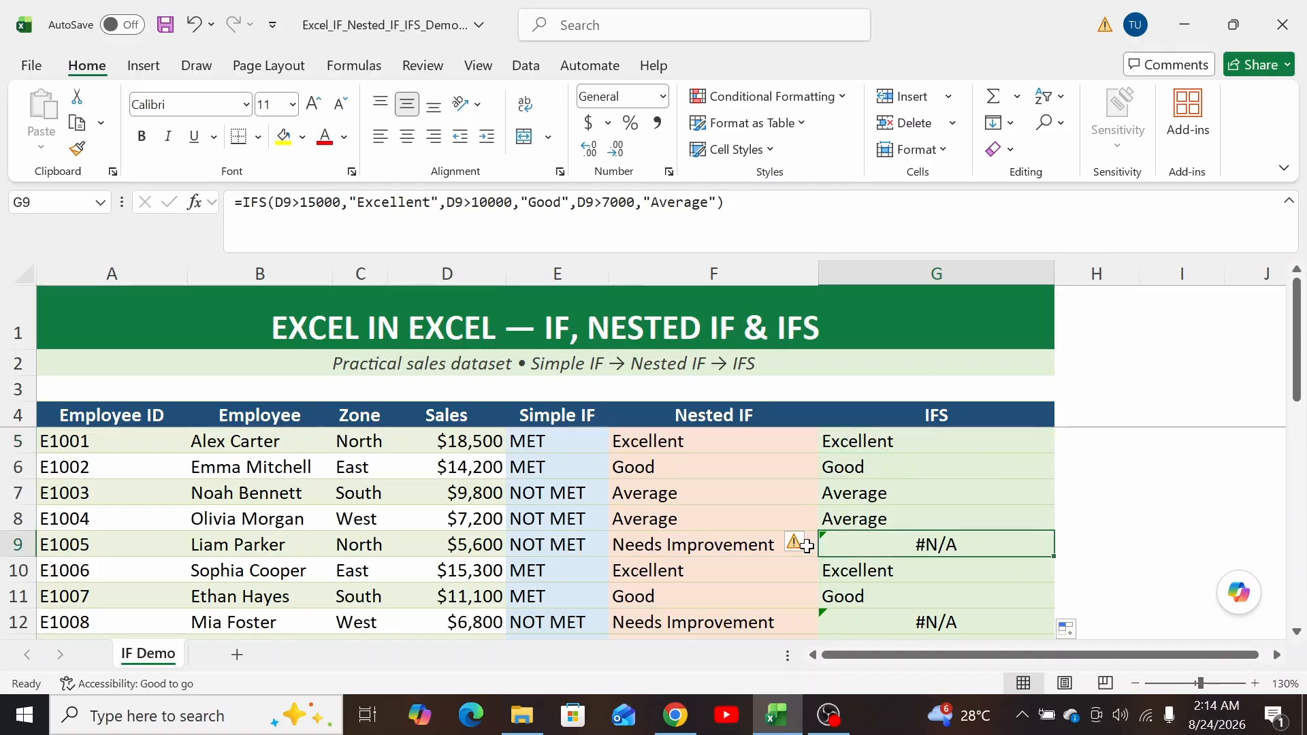
left_click(726, 543)
left_click(482, 542)
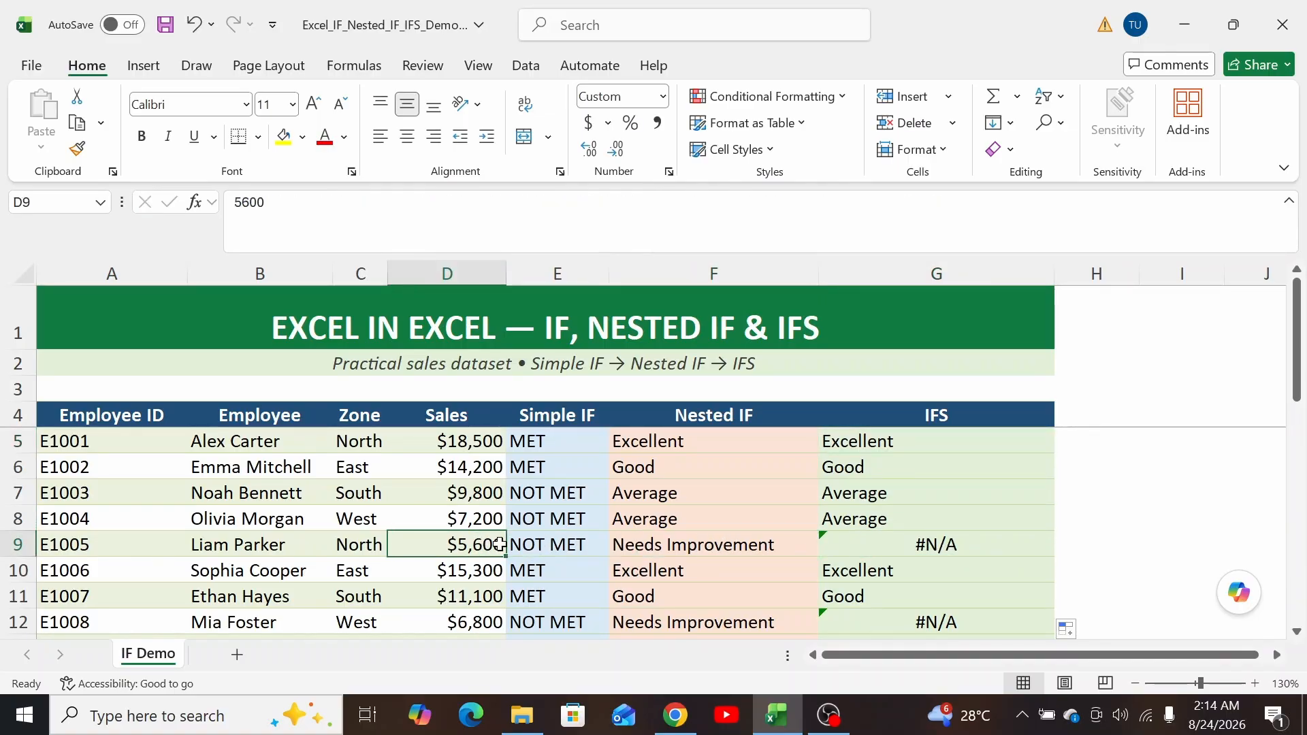
Extend the G5 IFS formula with a final TRUE condition that returns "Needs Improvement"
left_click(930, 548)
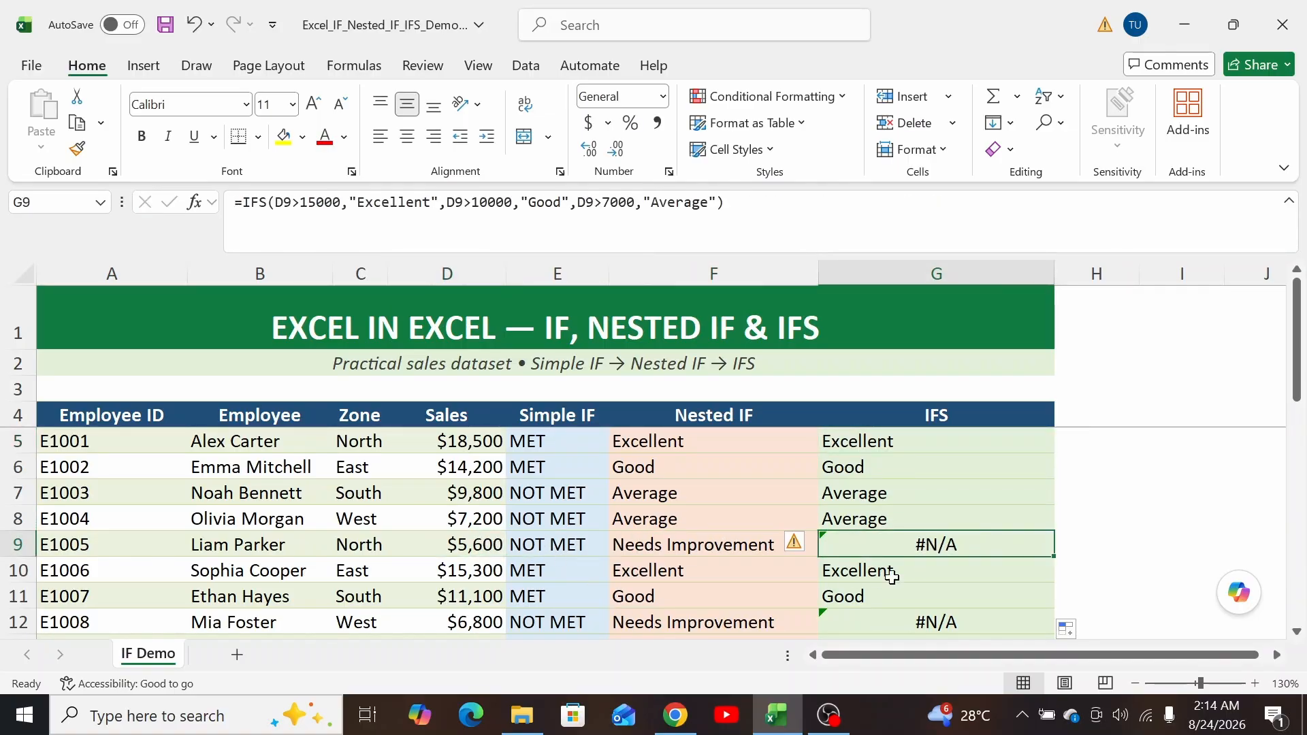
left_click(913, 441)
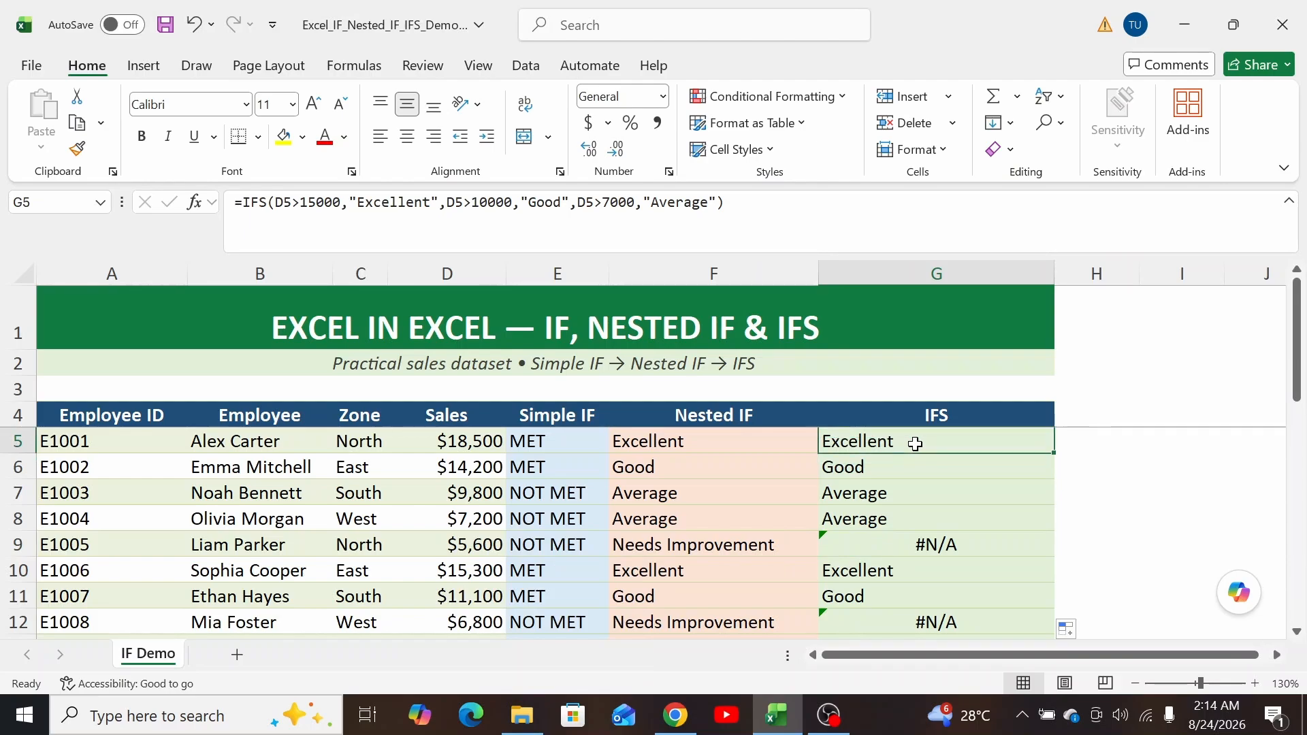
key("F2")
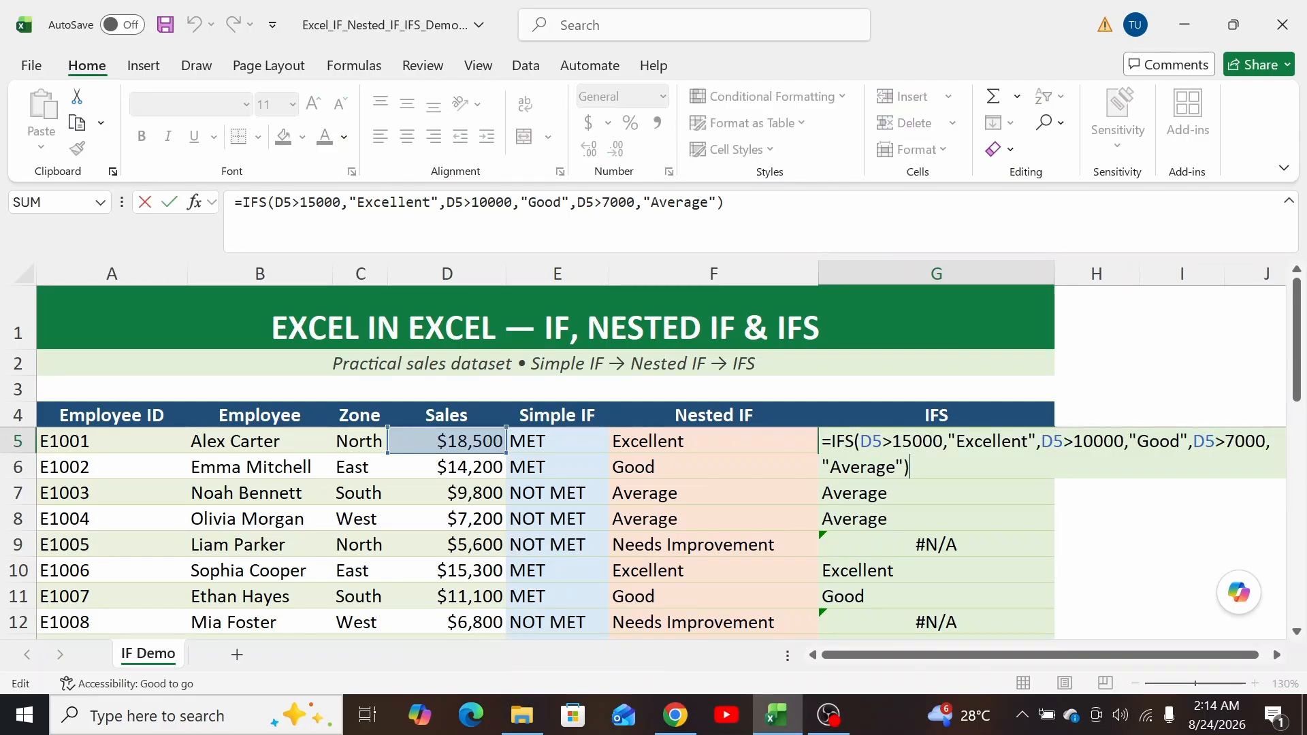
key("BackSpace")
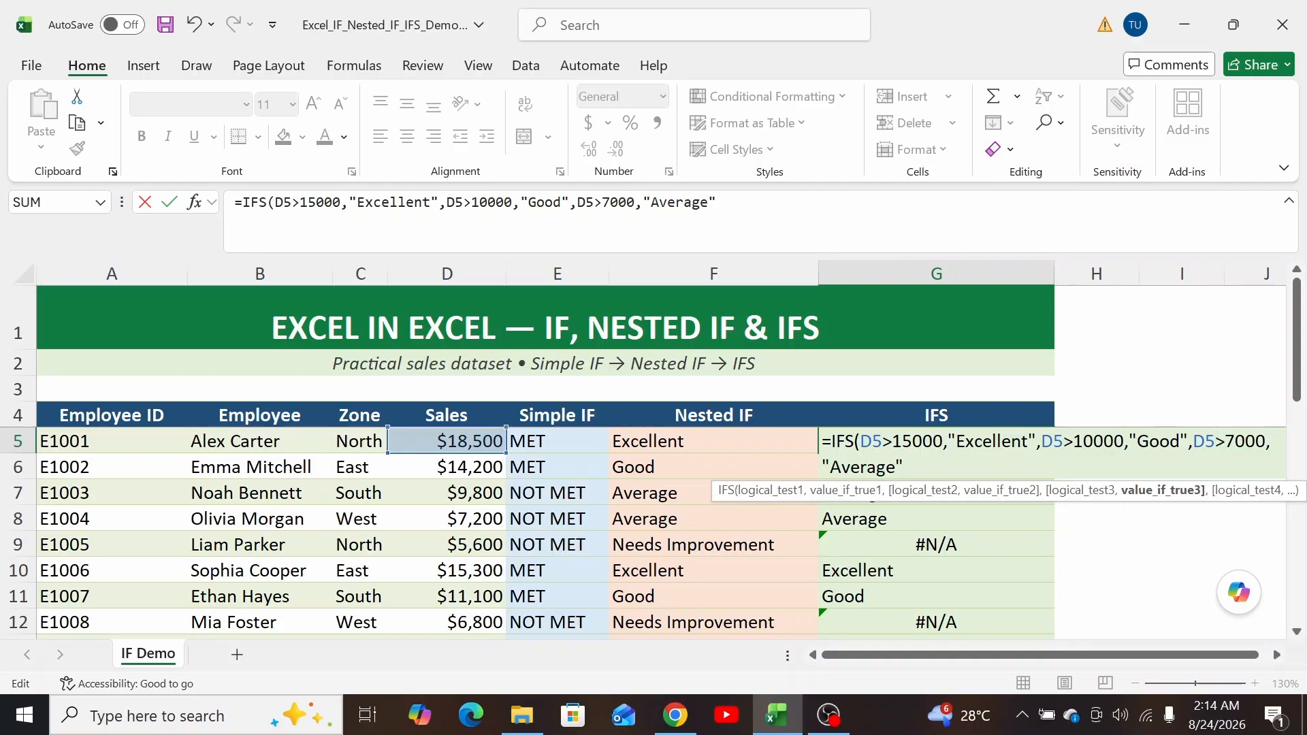
type(",")
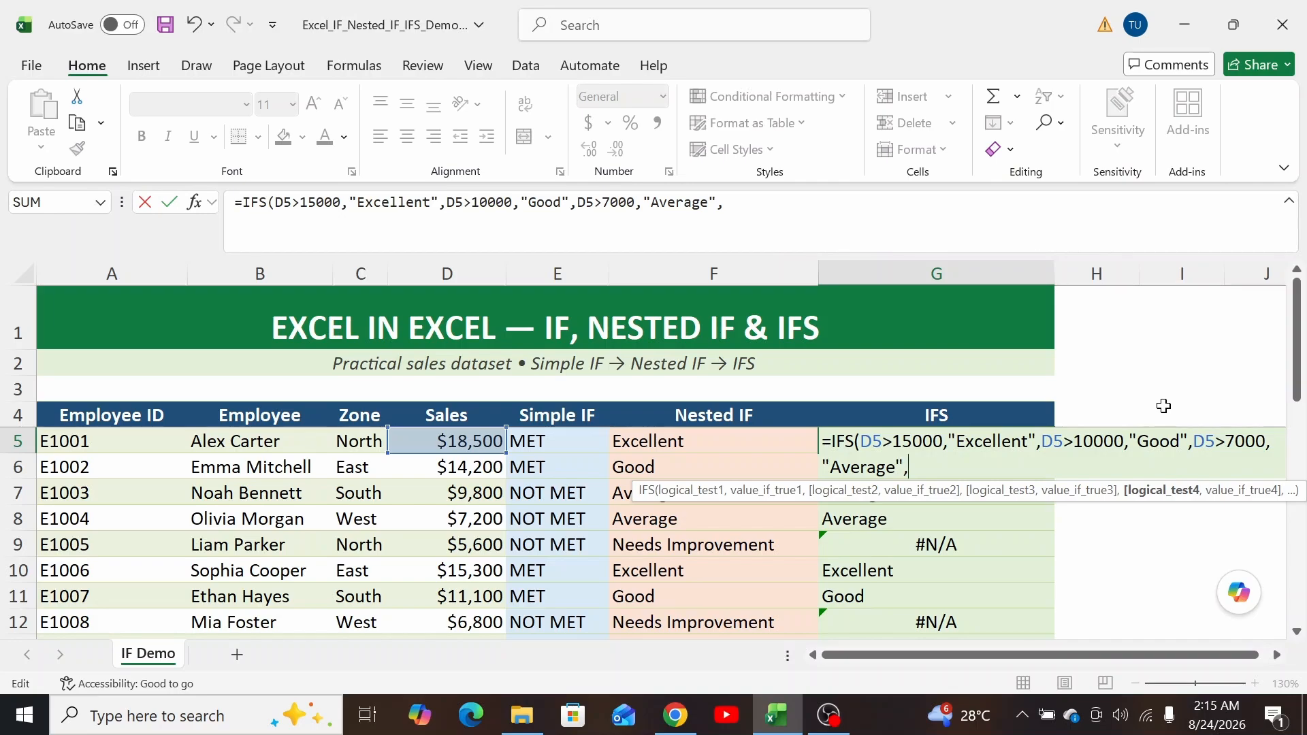
type("TRUE")
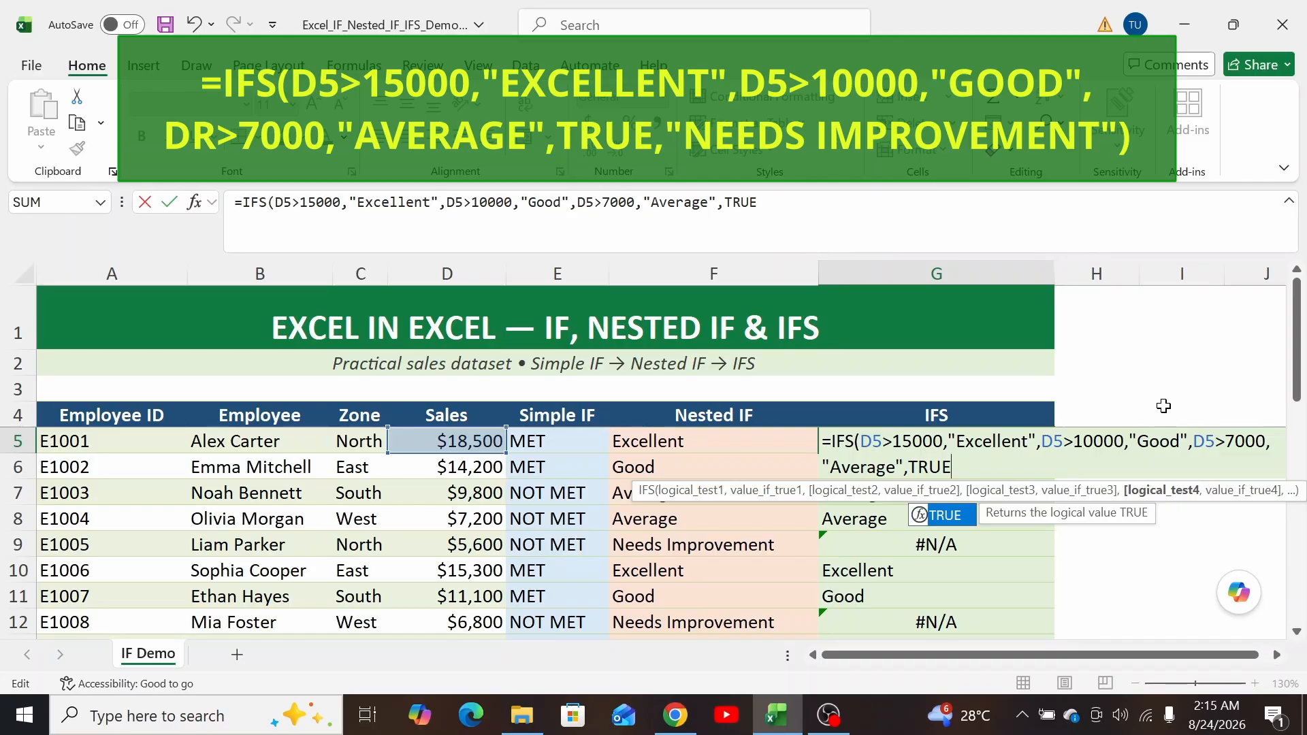
type(",")
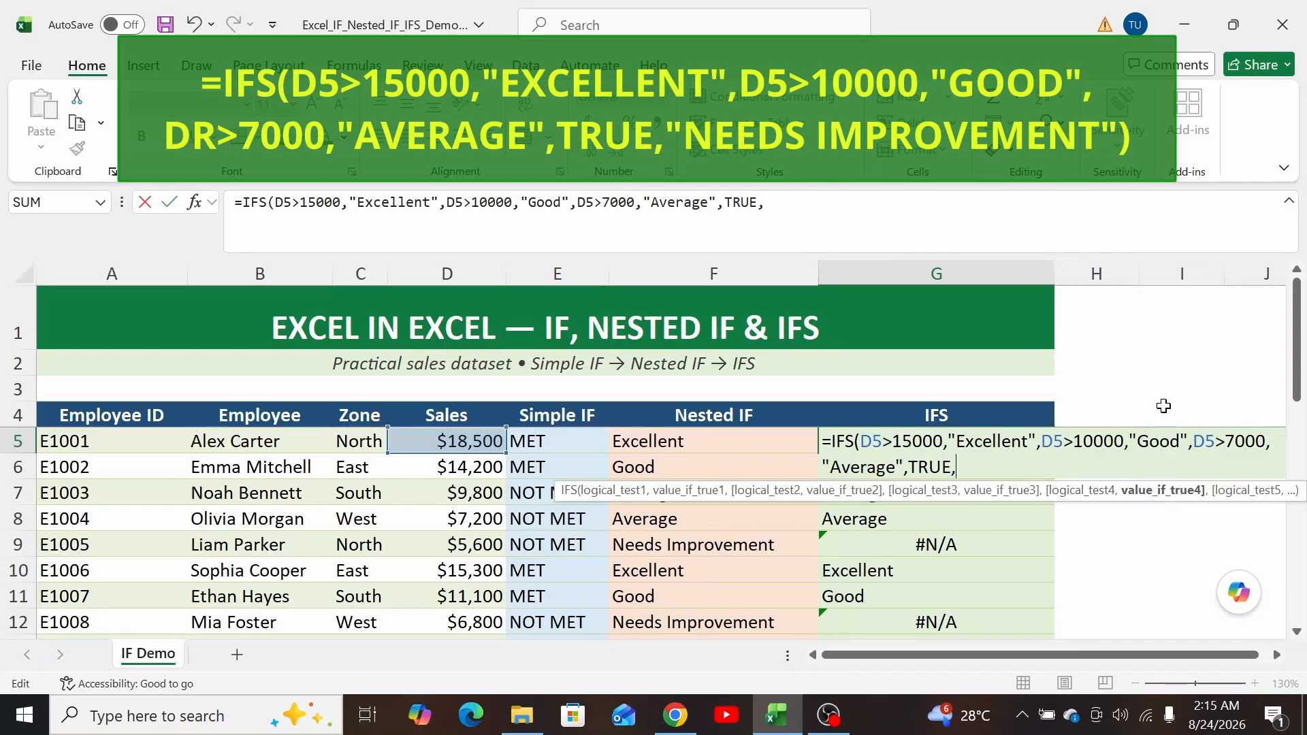
type("\"Needs Improvement\"")
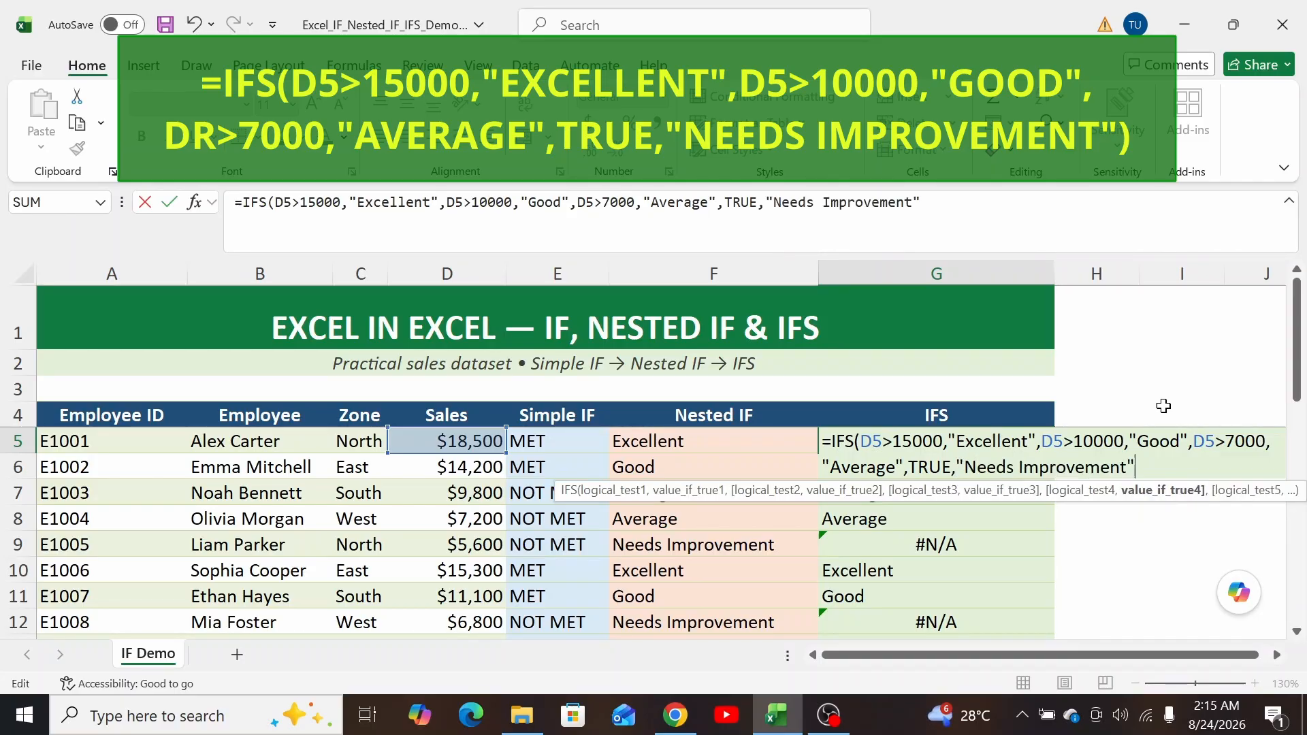
type(")")
key("Return")
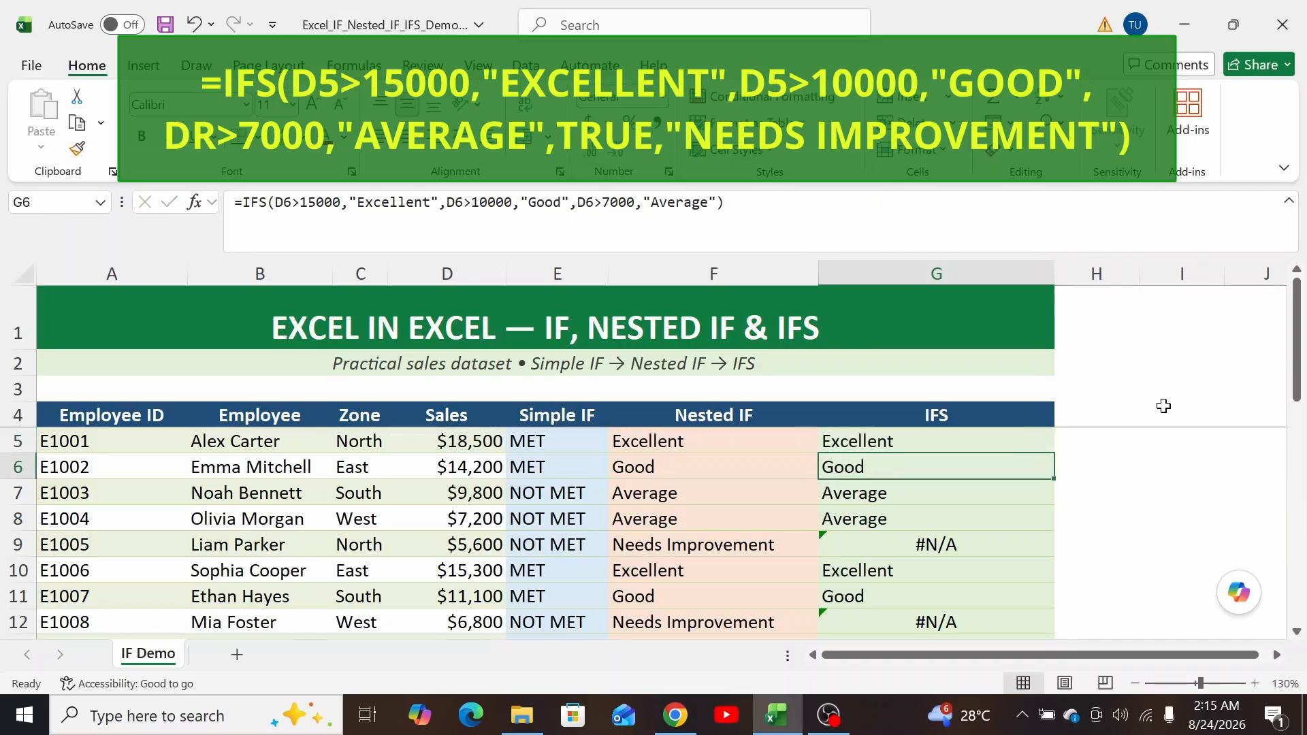
Fill the updated G5 IFS formula down the IFS column to replace the earlier version
left_click(1036, 439)
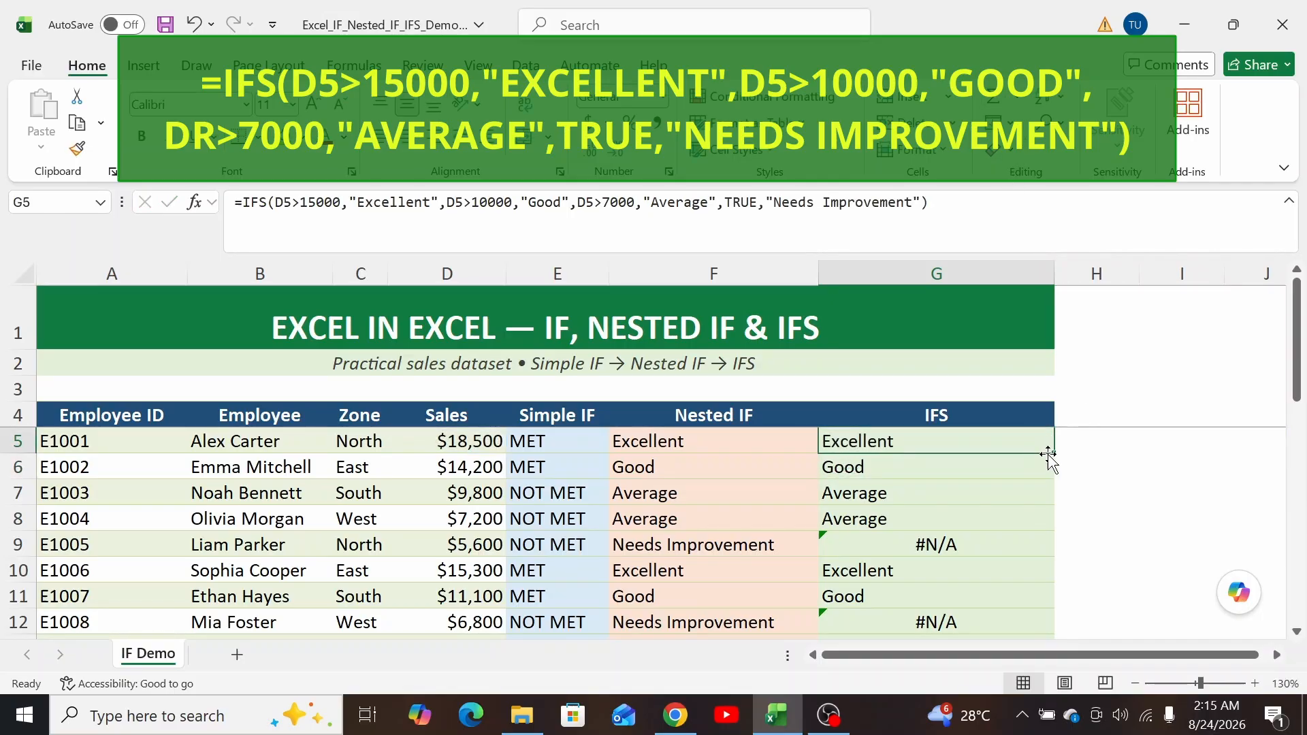
double_click(1057, 455)
Inspect the IFS formulas in G9 and G12, focusing on the TRUE condition in G9
left_click(954, 545)
double_click(954, 545)
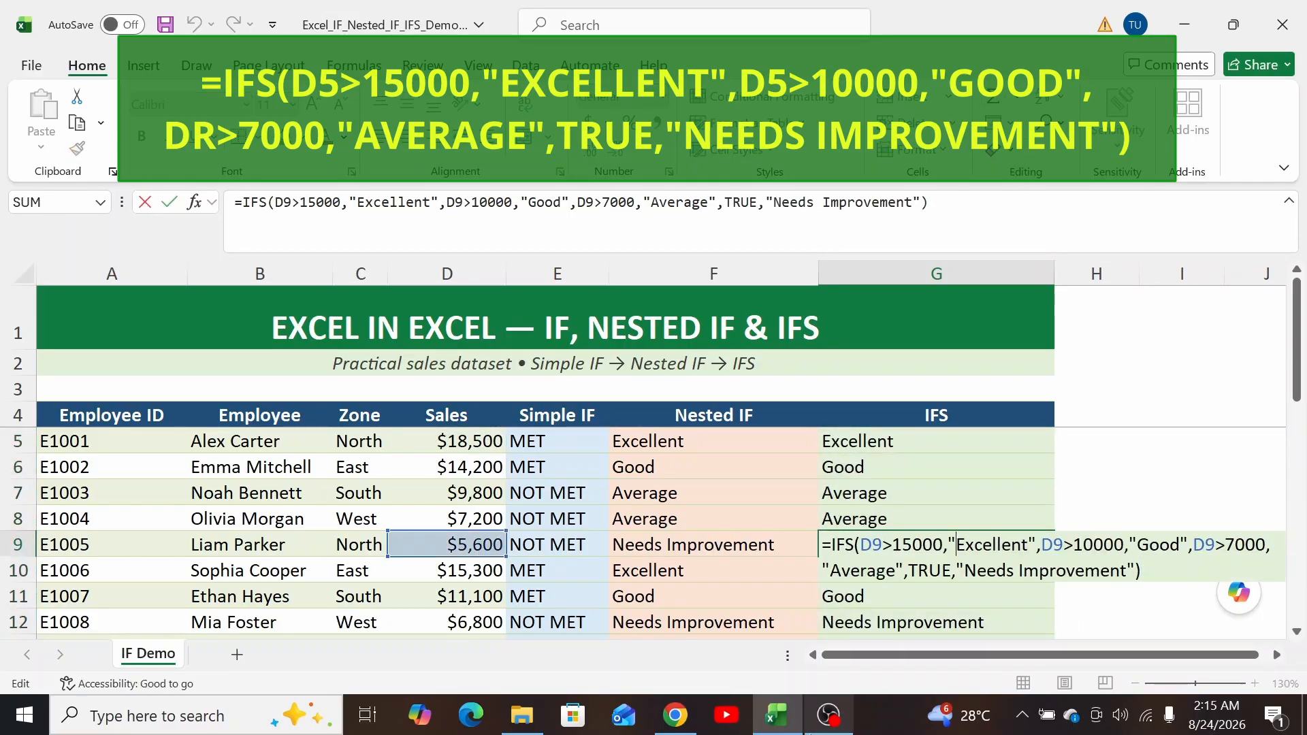
key("Escape")
left_click(909, 618)
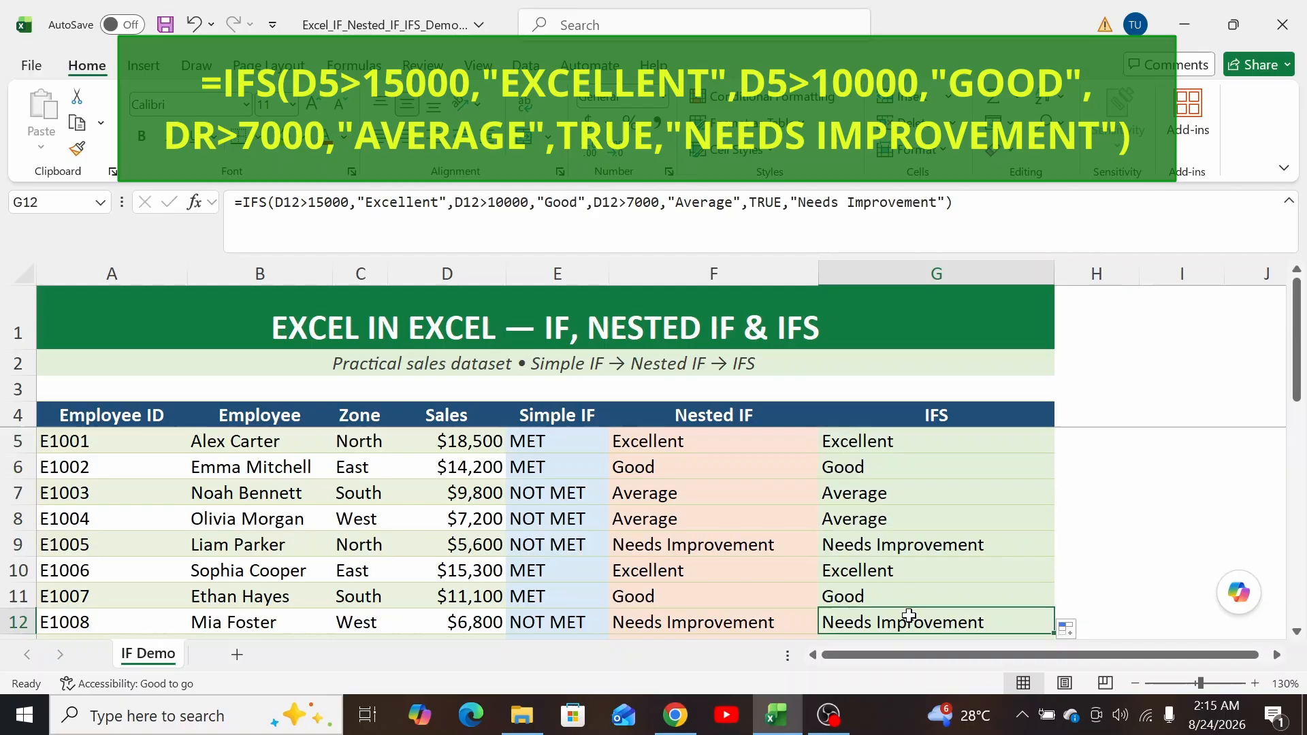
double_click(929, 547)
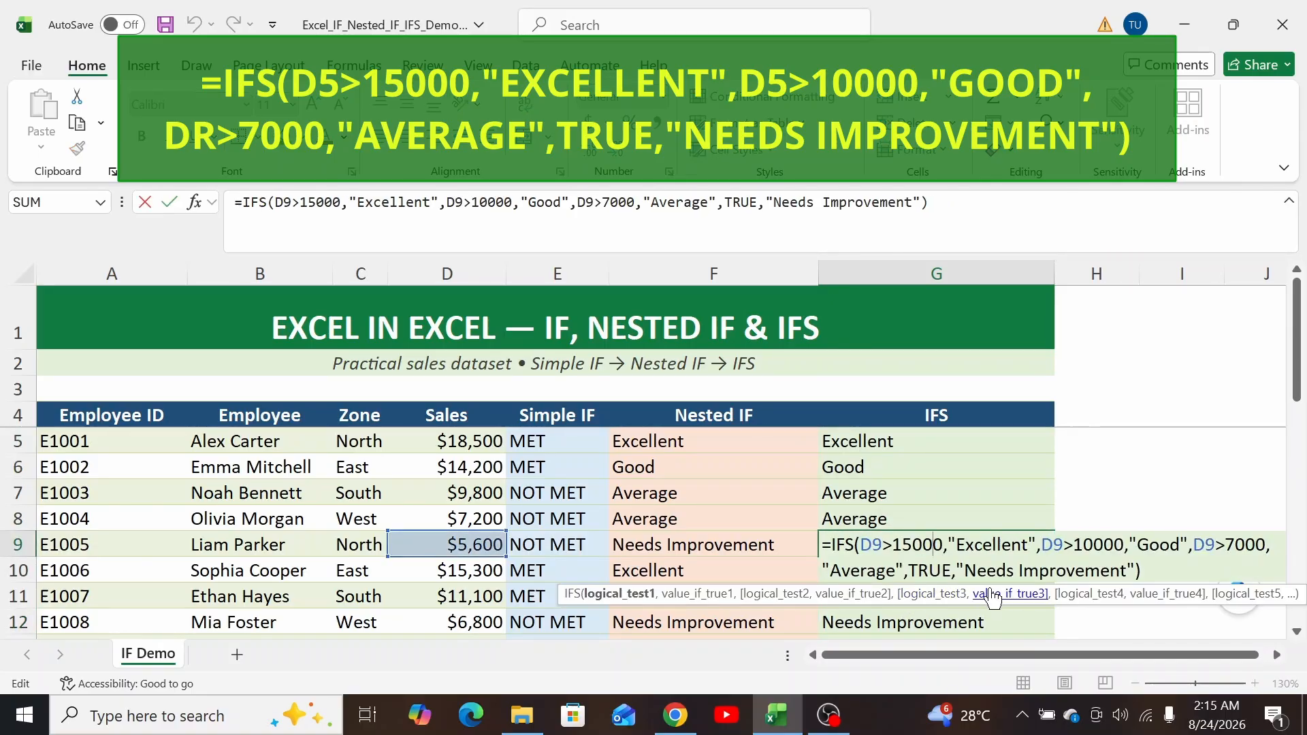
left_click(929, 570)
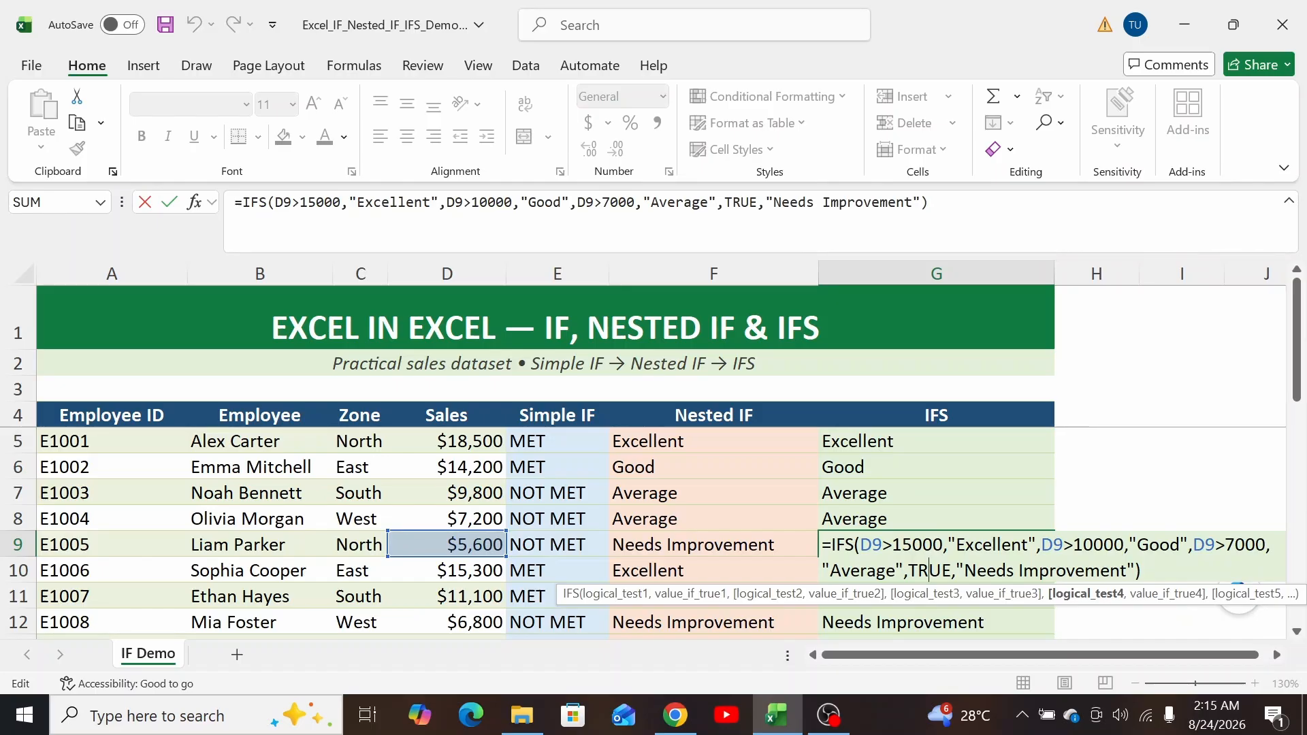
key("ctrl+Return")
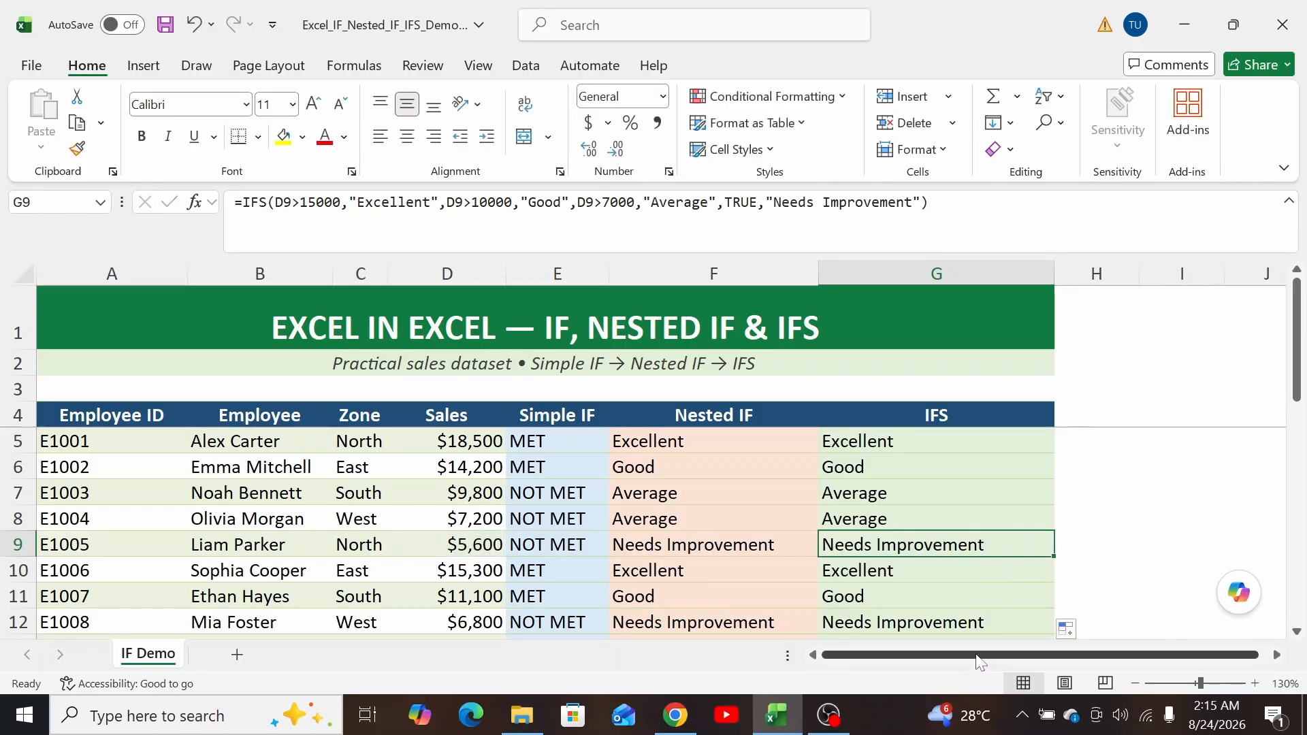
Review the Simple IF, Nested IF and IFS columns, examining the formulas in E5, F5 and G5 and leaving them unedited
left_click(537, 422)
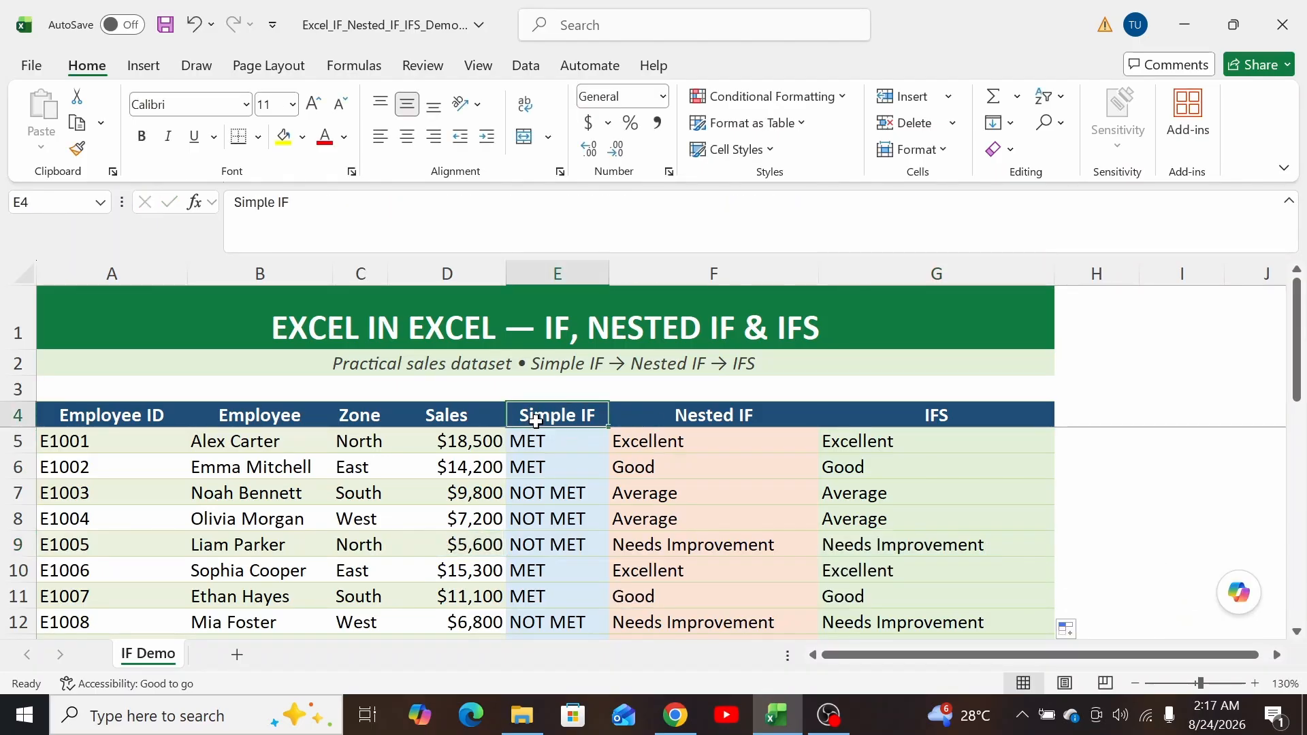
left_click(698, 417)
left_click(933, 420)
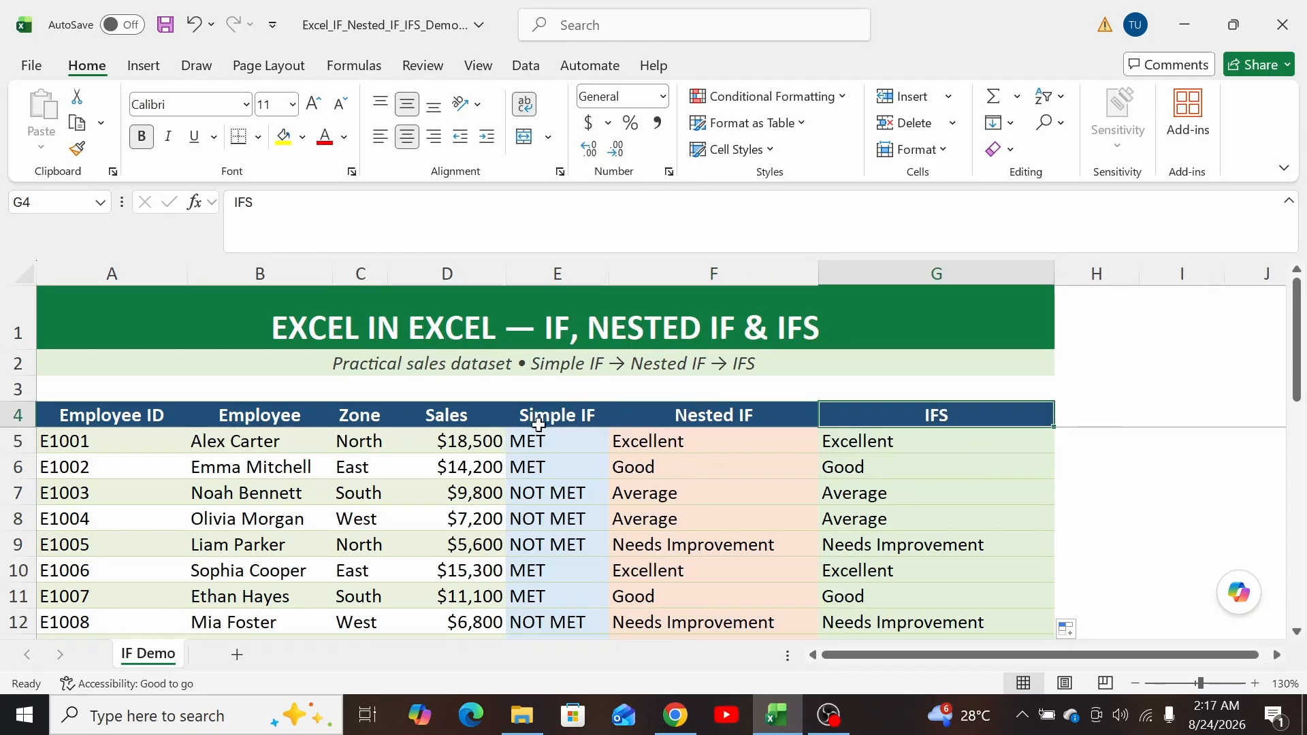
double_click(551, 441)
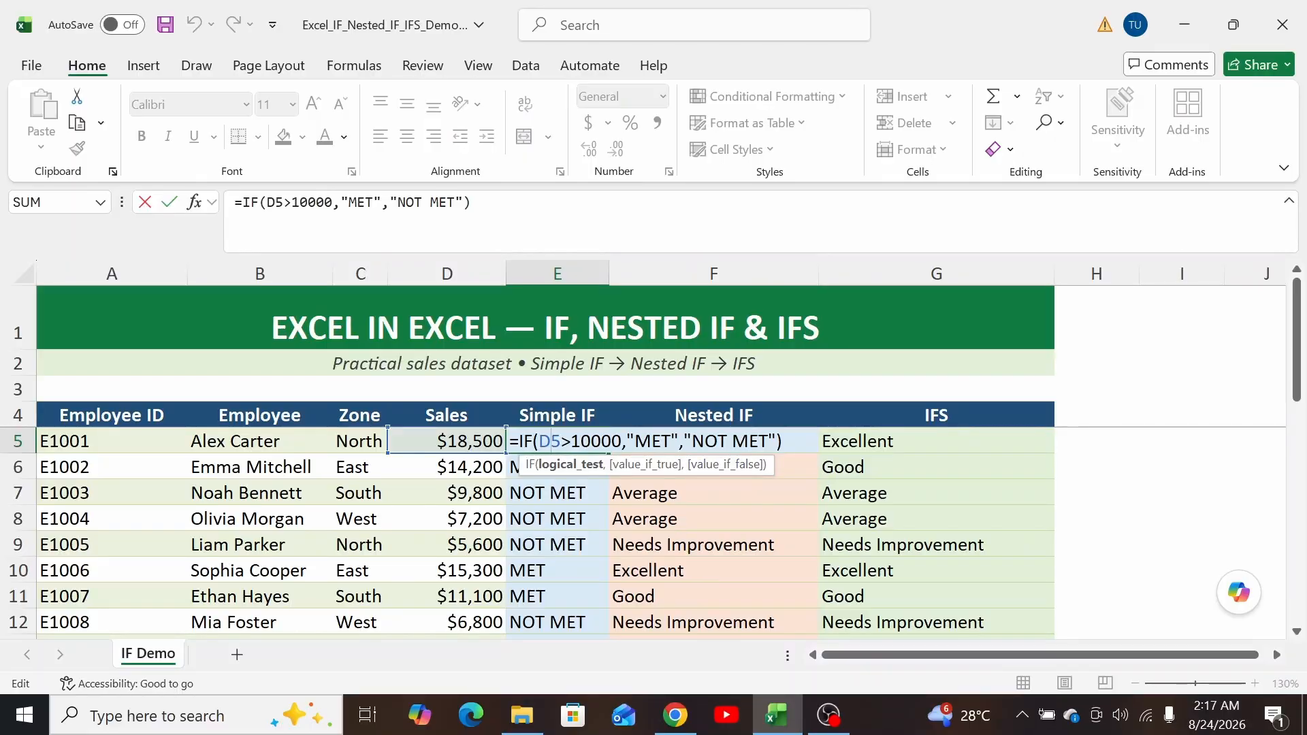
left_click(652, 441)
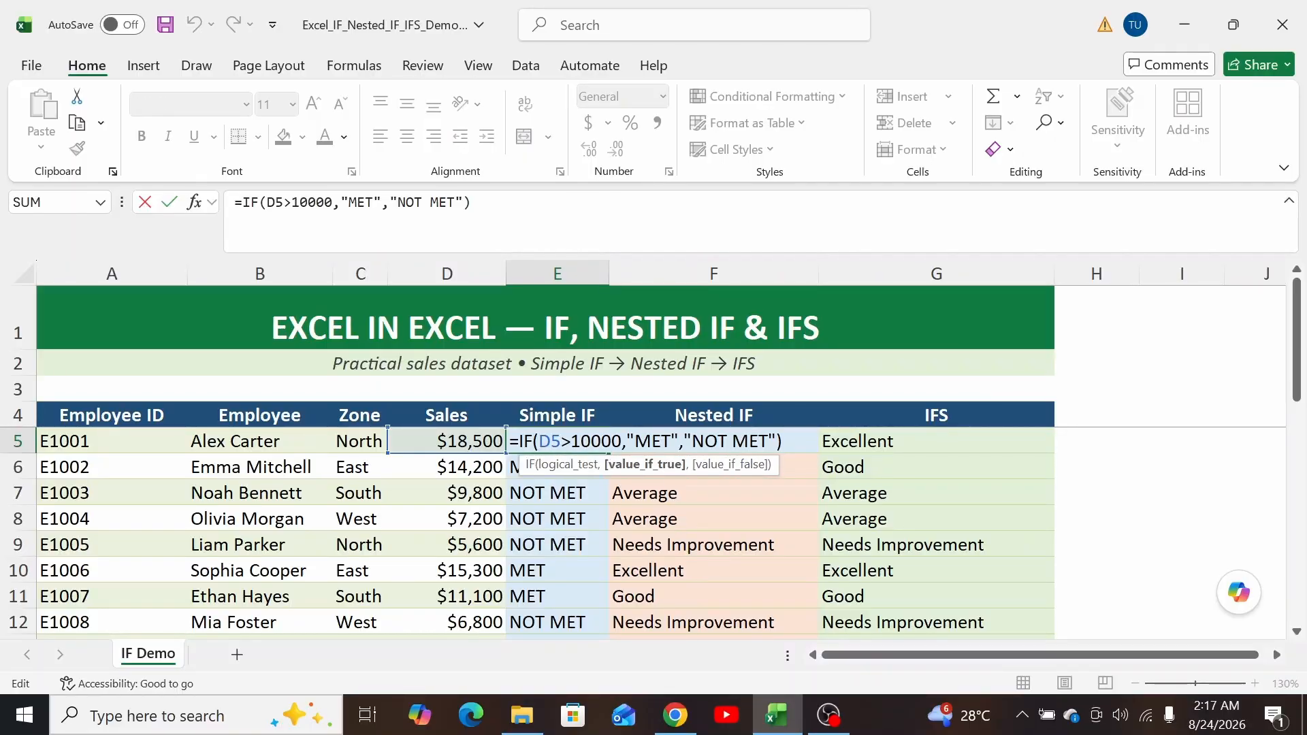
left_click(718, 441)
key("Escape")
double_click(716, 439)
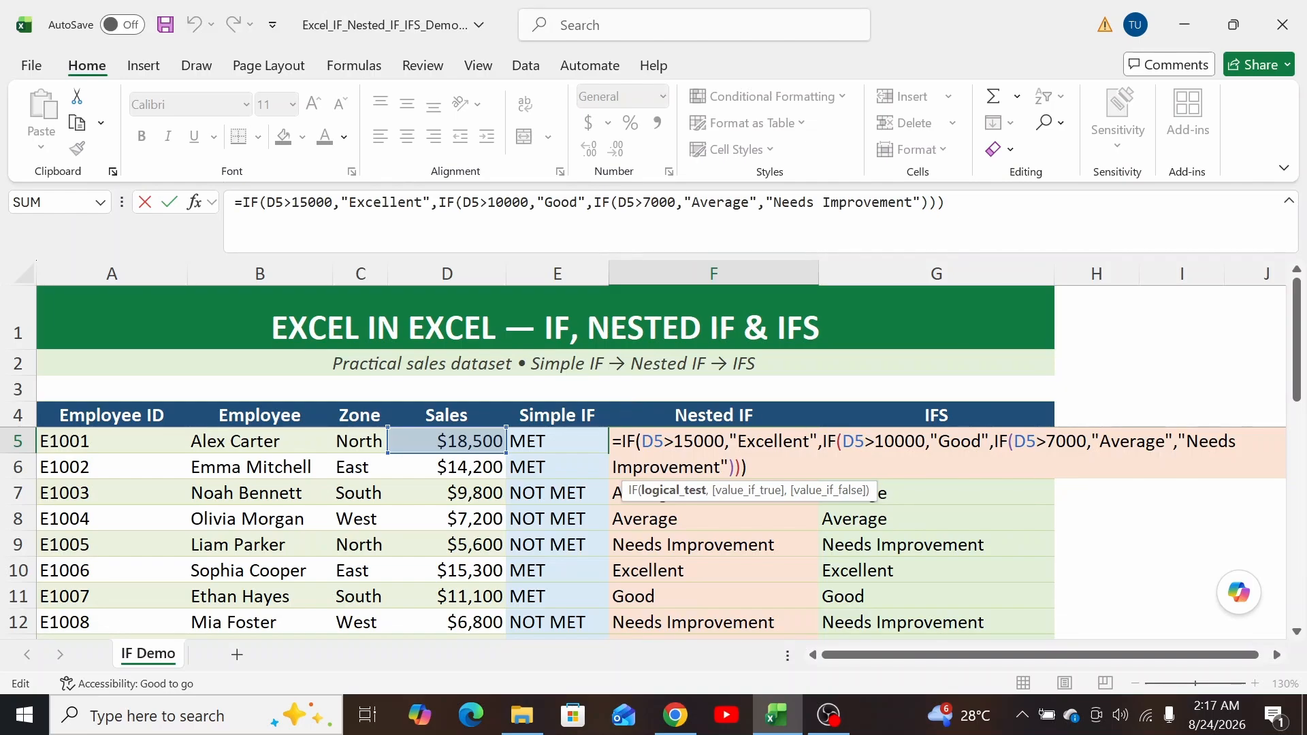
key("Escape")
double_click(984, 441)
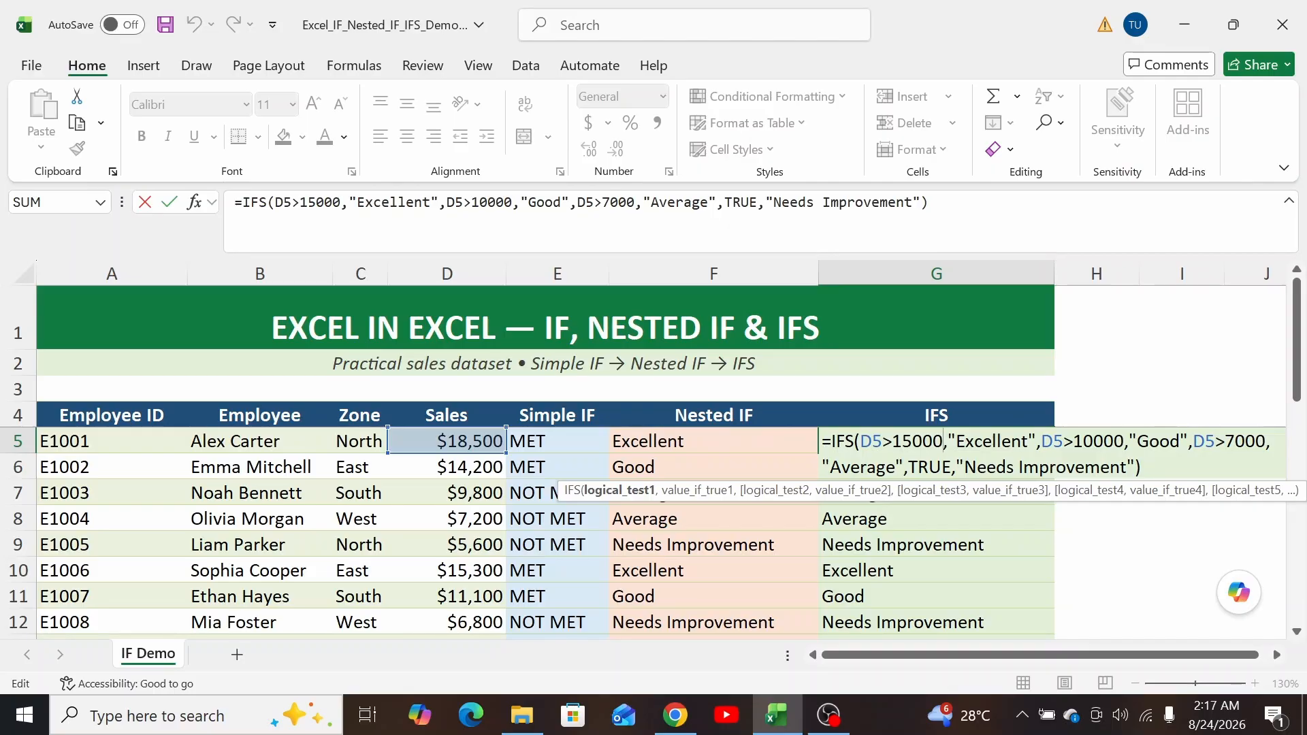
key("ctrl+Return")
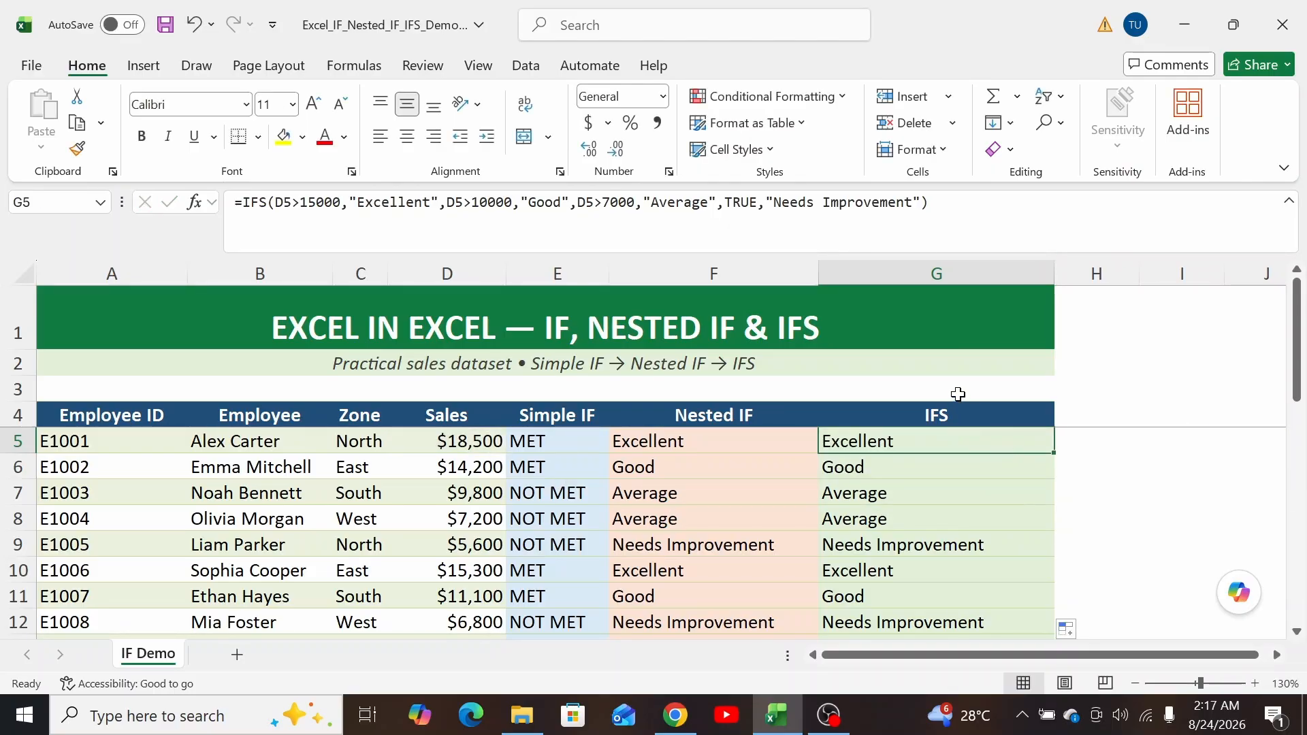